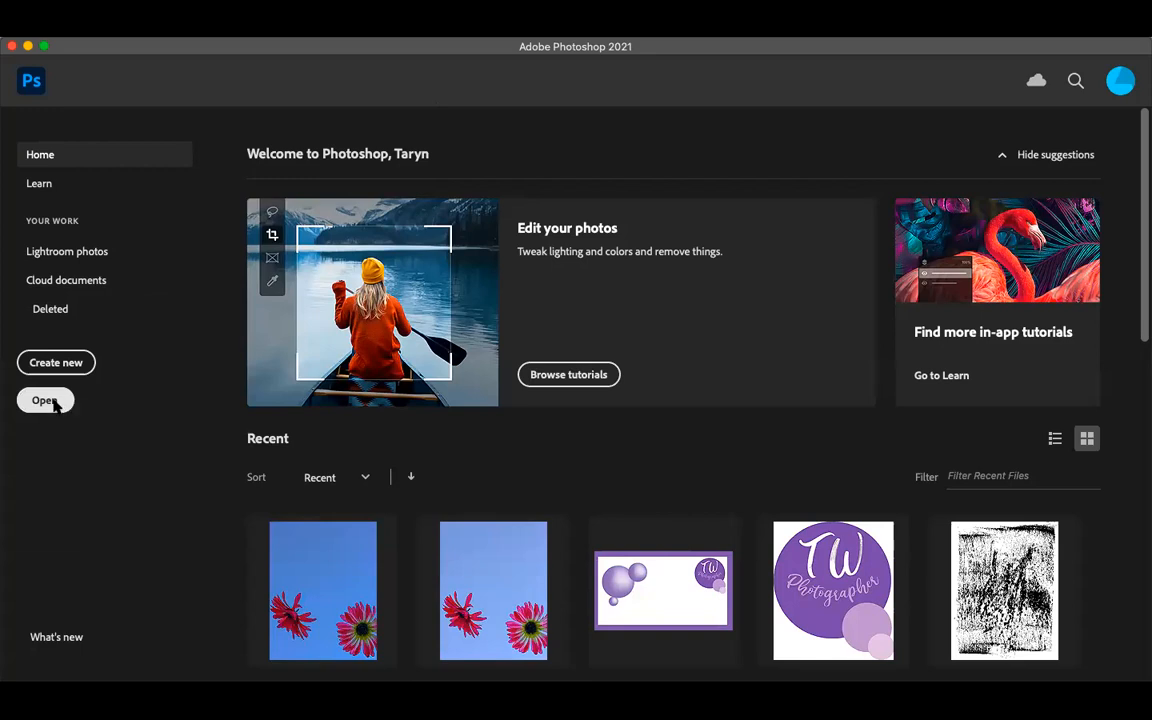
Open the "Shallow Depth of field 1" JPEG photo from the Downloads folder.
click(50, 401)
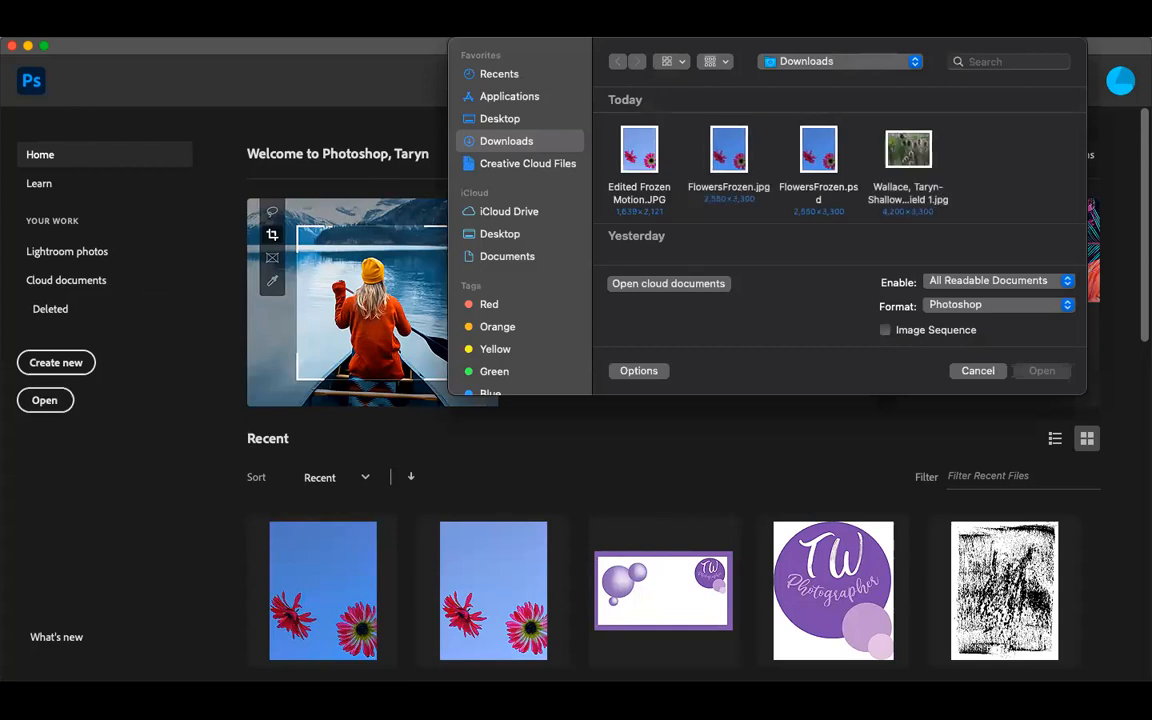
click(995, 372)
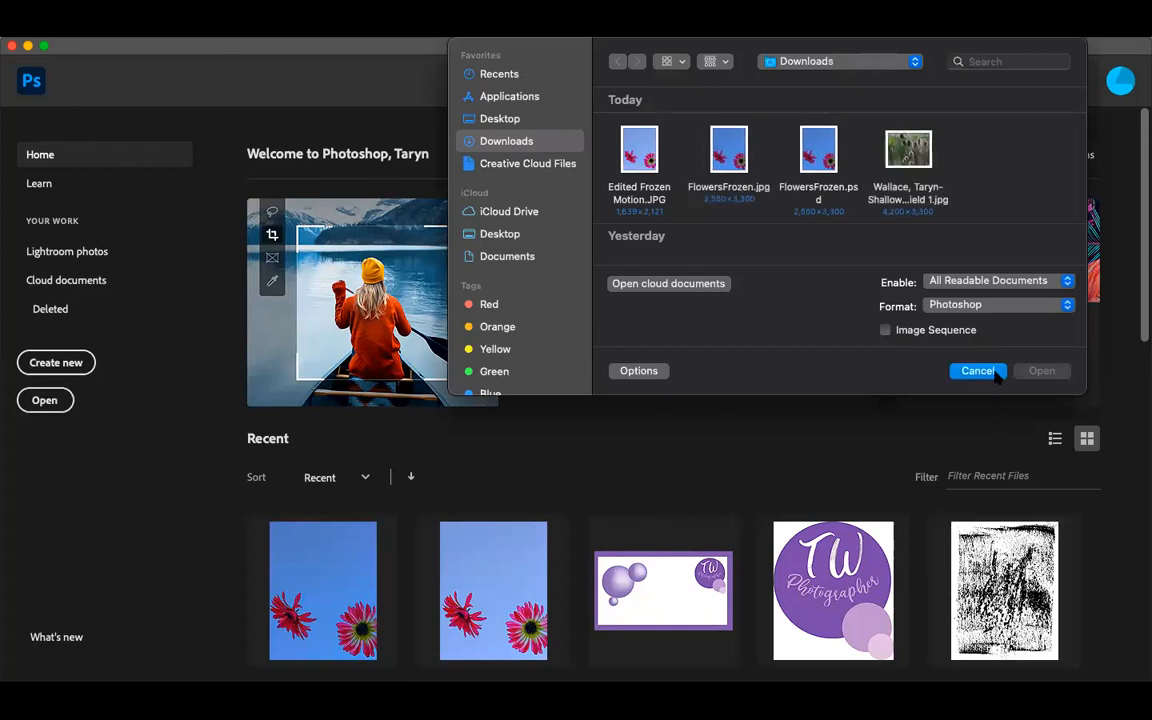
click(124, 30)
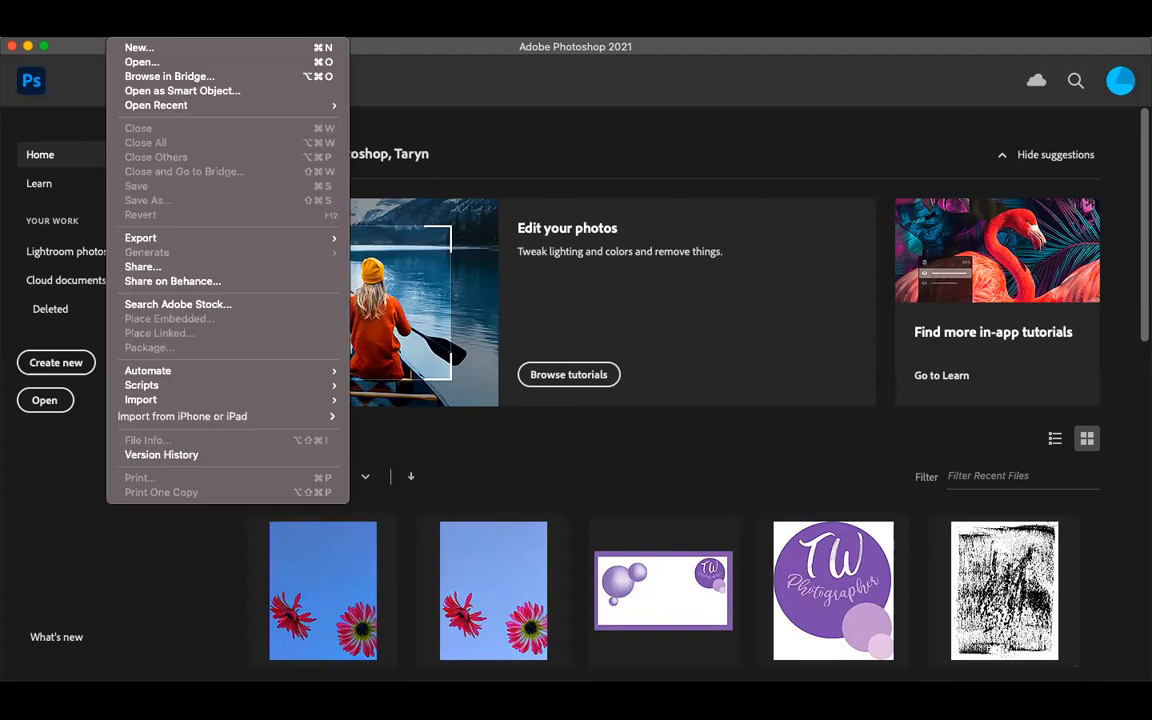
click(135, 62)
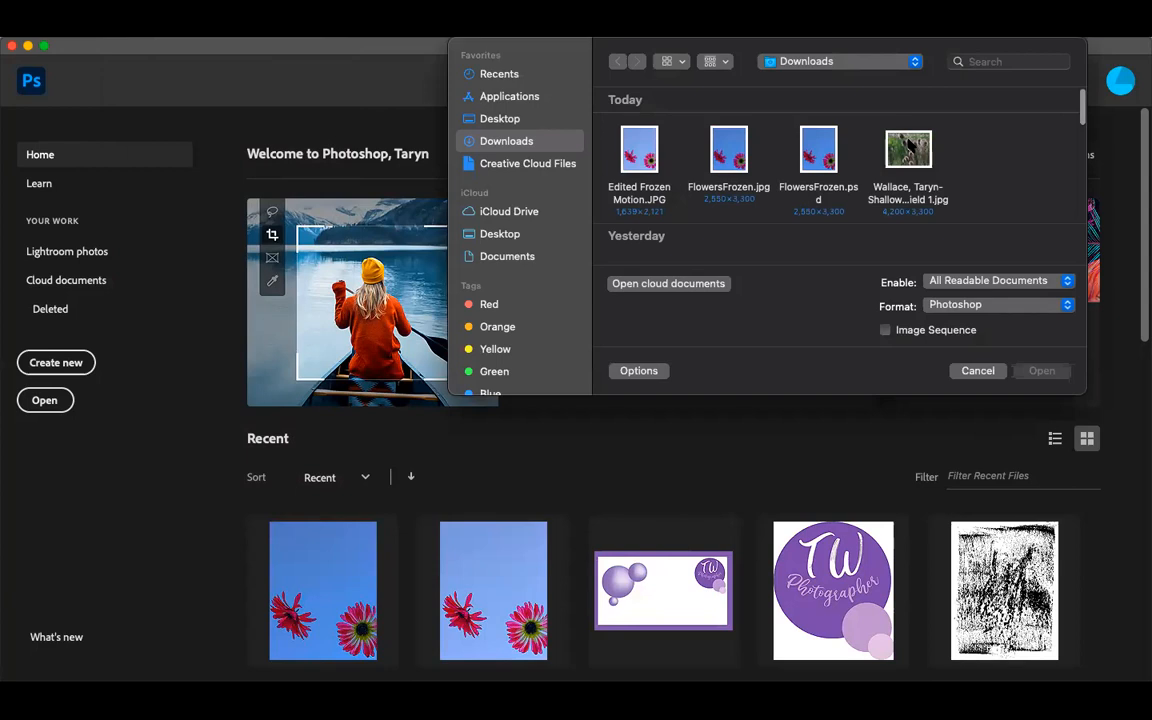
click(908, 155)
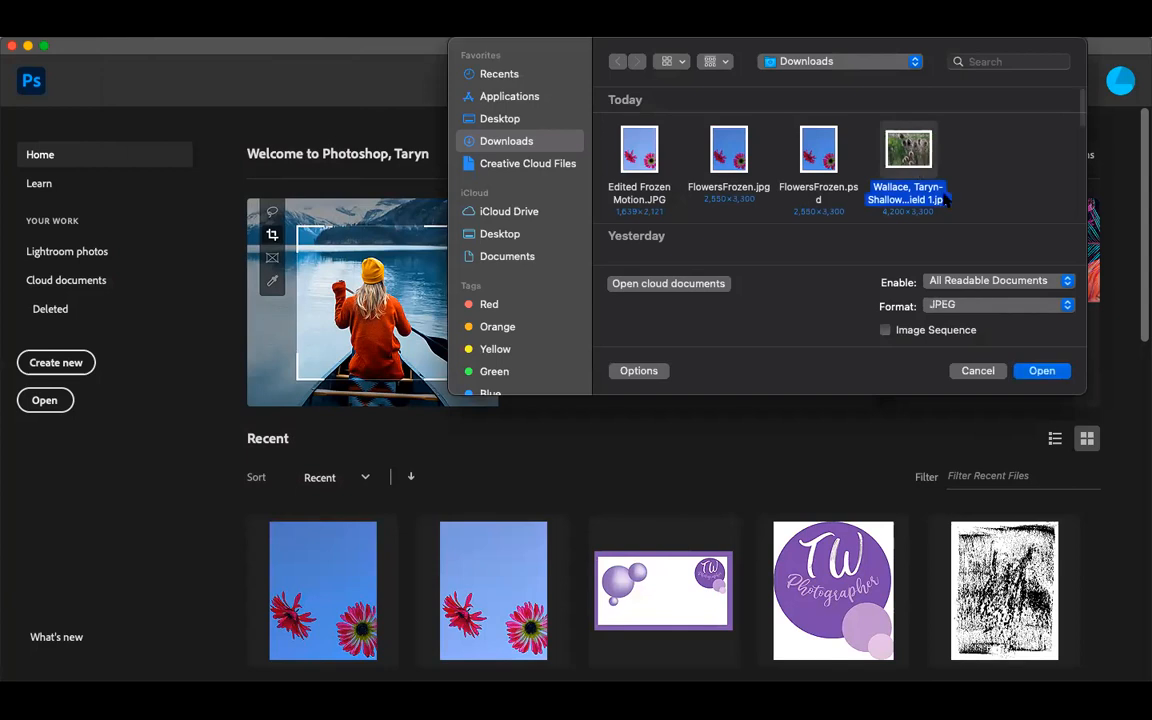
click(1041, 370)
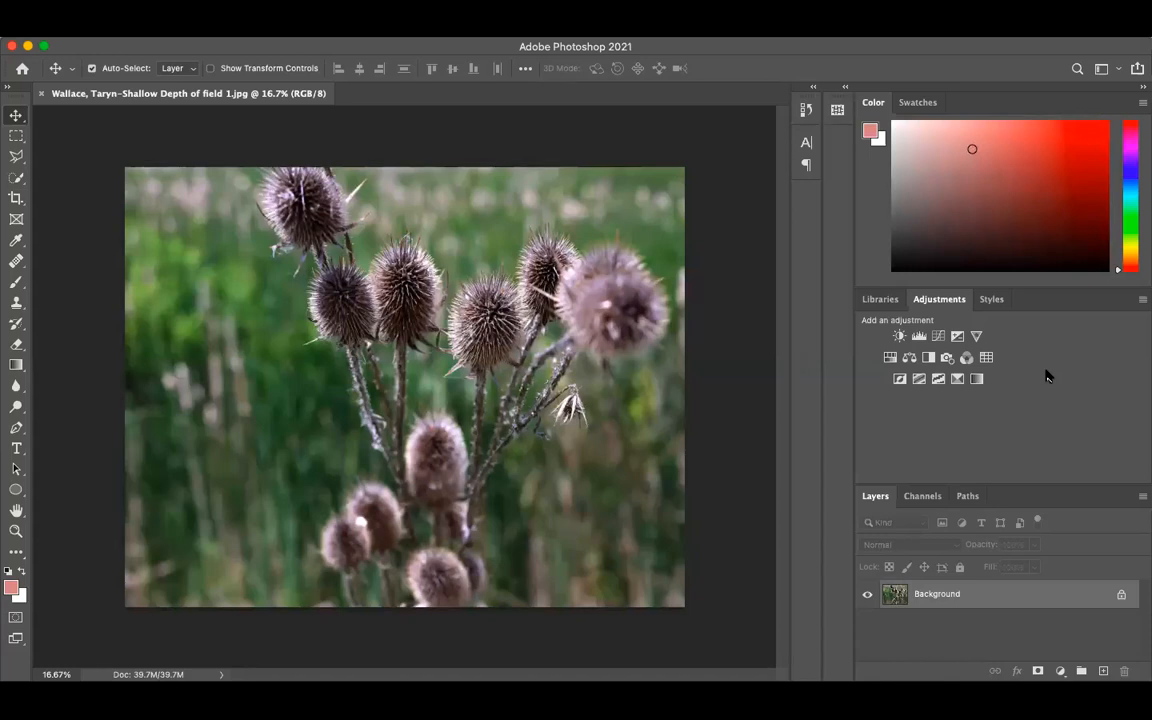
Start a Crop of the photo with the ratio swapped to landscape, 11 by 8.5.
click(17, 199)
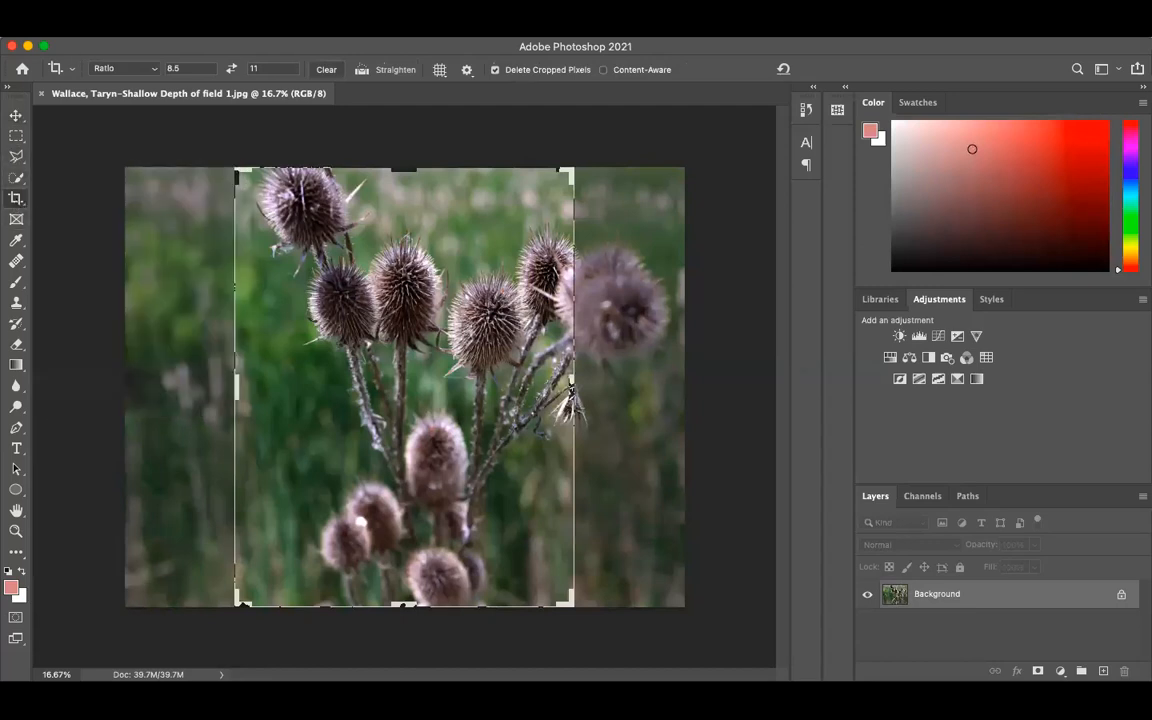
click(172, 68)
click(136, 70)
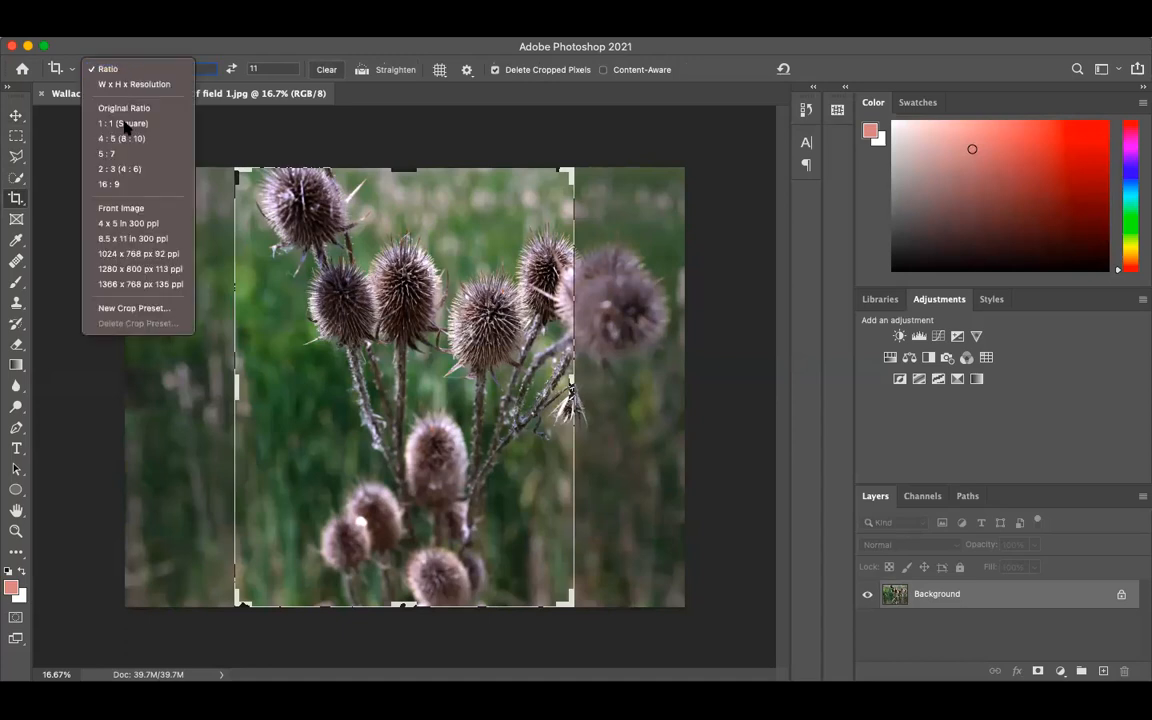
click(149, 68)
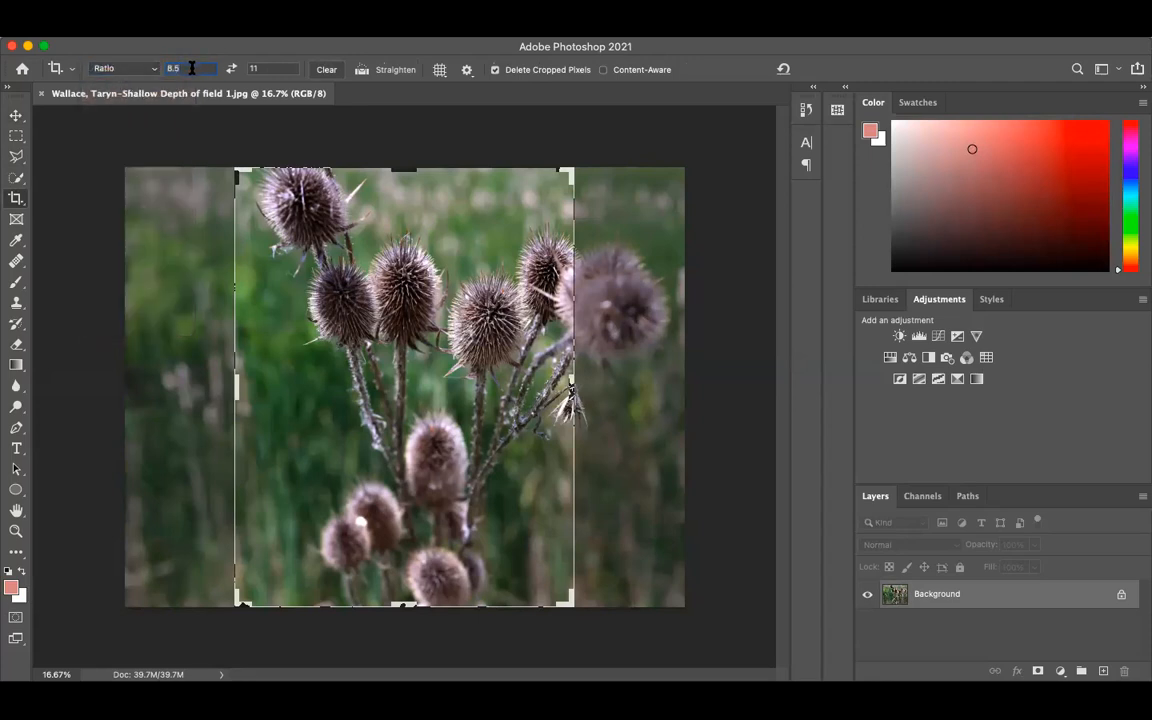
click(257, 68)
click(232, 72)
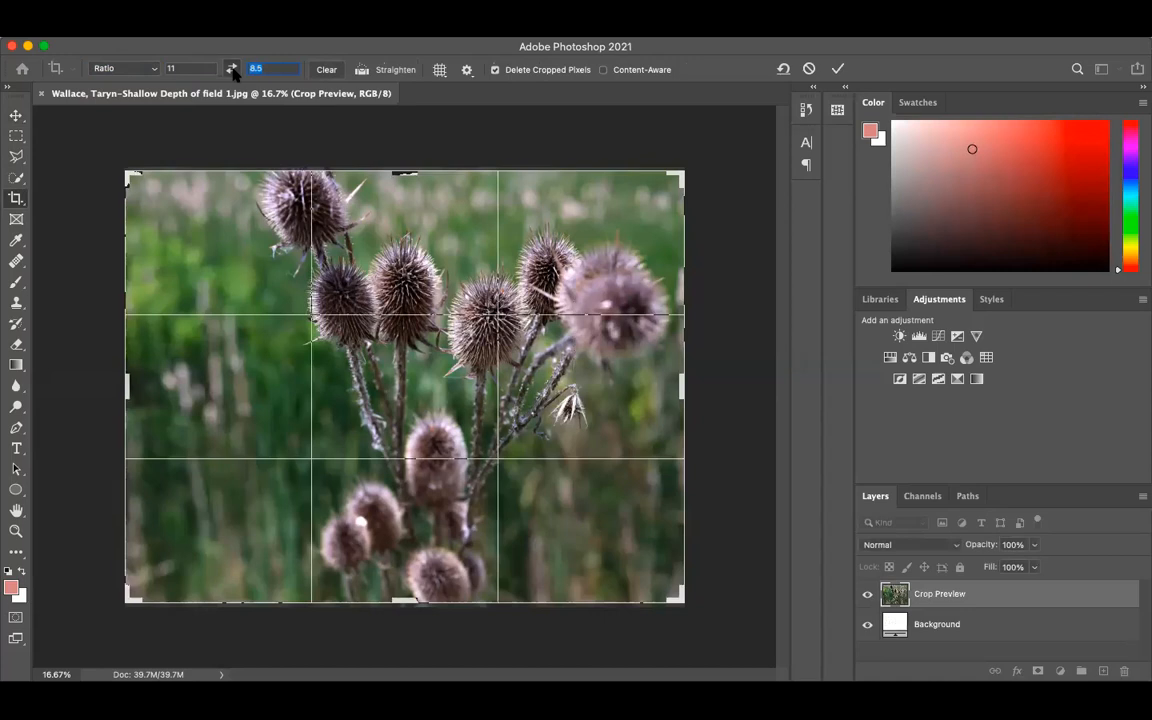
Compare the portrait 8.5 by 11 and landscape 11 by 8.5 crop orientations, returning to landscape.
click(232, 71)
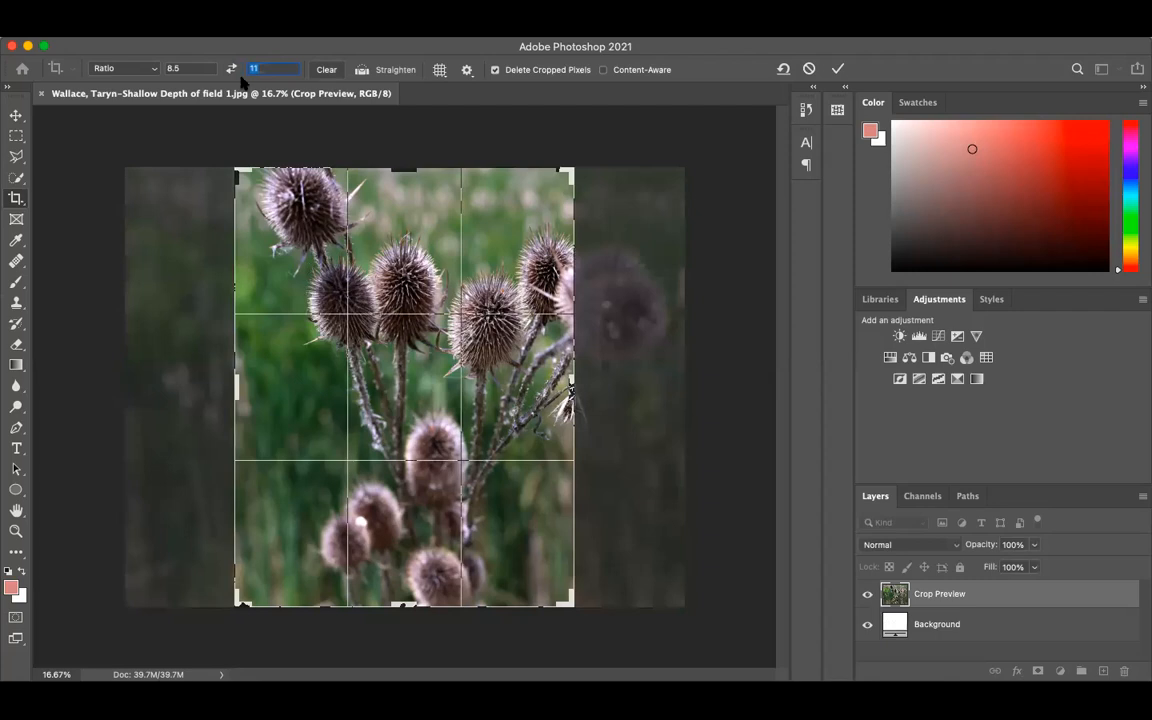
click(231, 69)
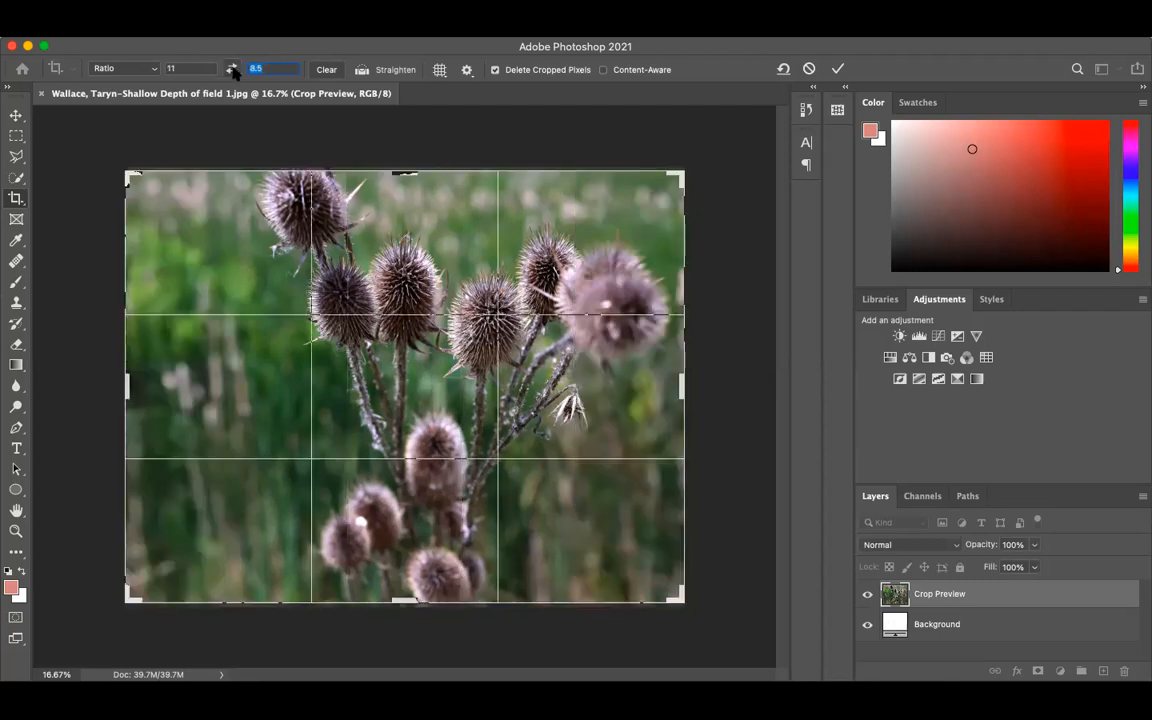
click(232, 69)
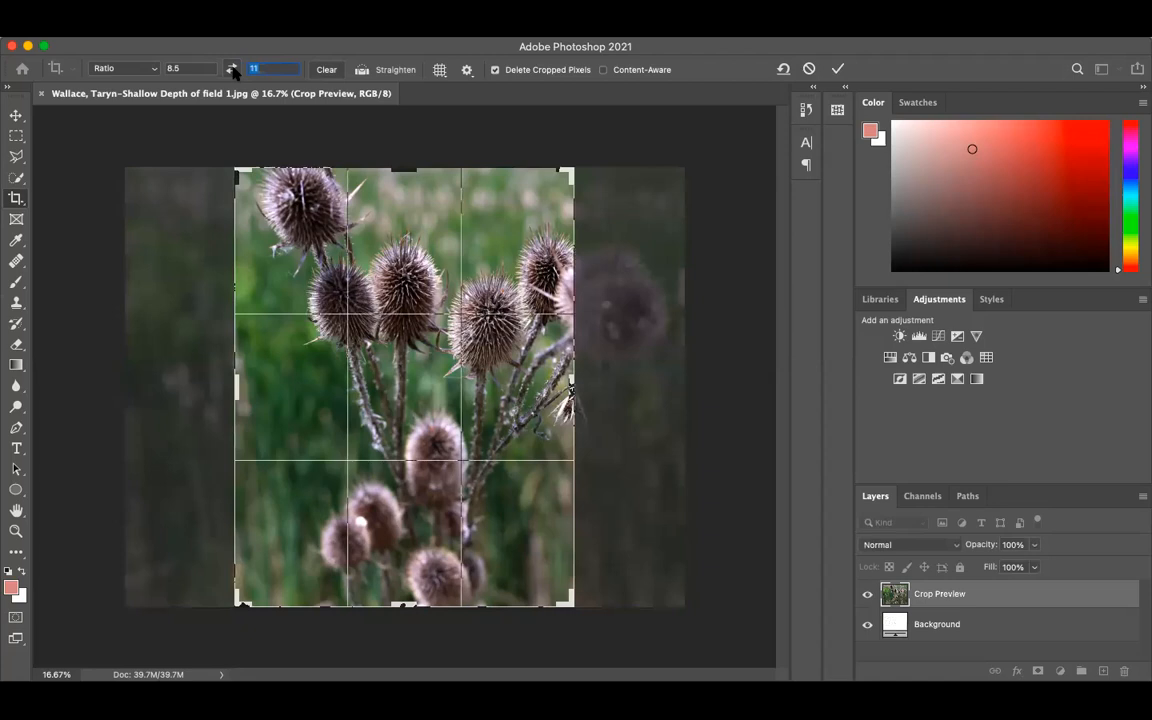
click(232, 69)
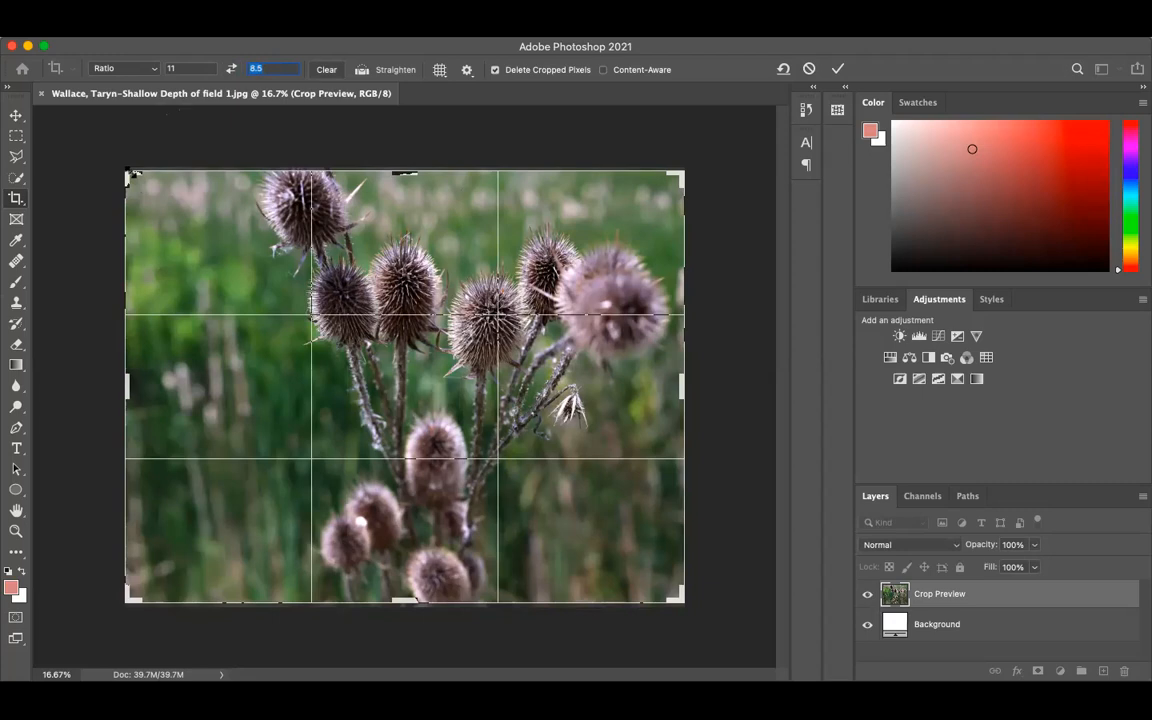
Shrink the crop frame, reposition the photo so the thistle heads fill it without empty areas, and apply the crop.
drag(130, 174, 180, 212)
drag(370, 360, 445, 417)
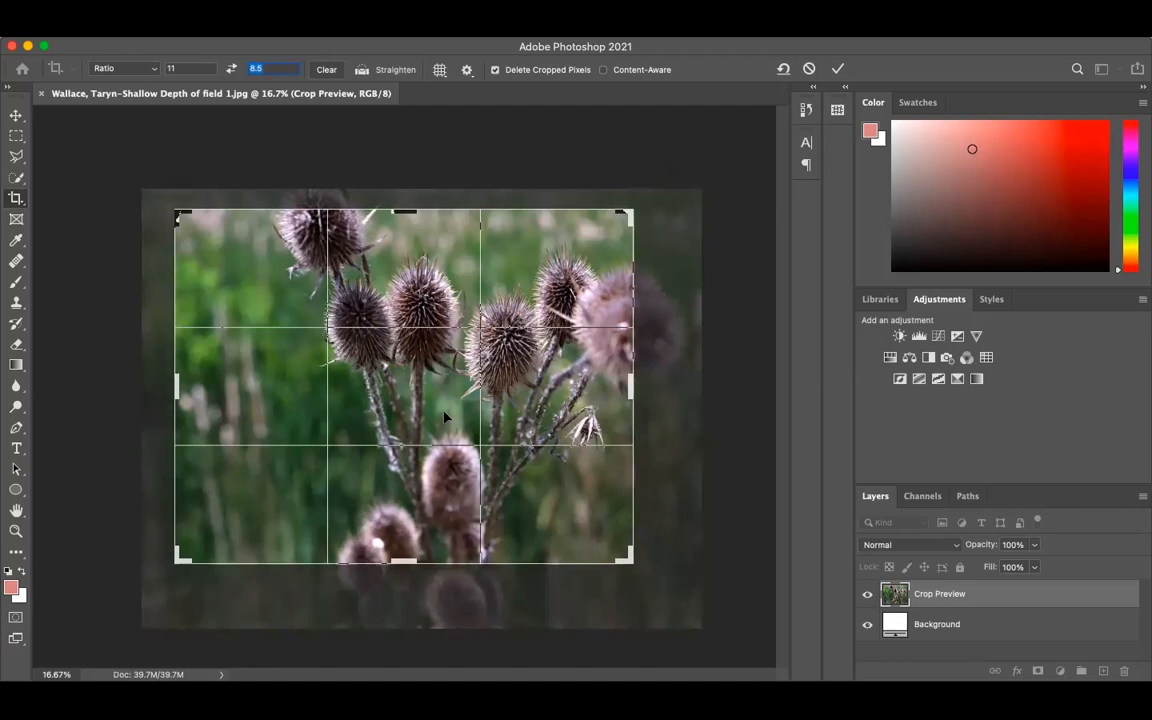
drag(505, 403, 532, 480)
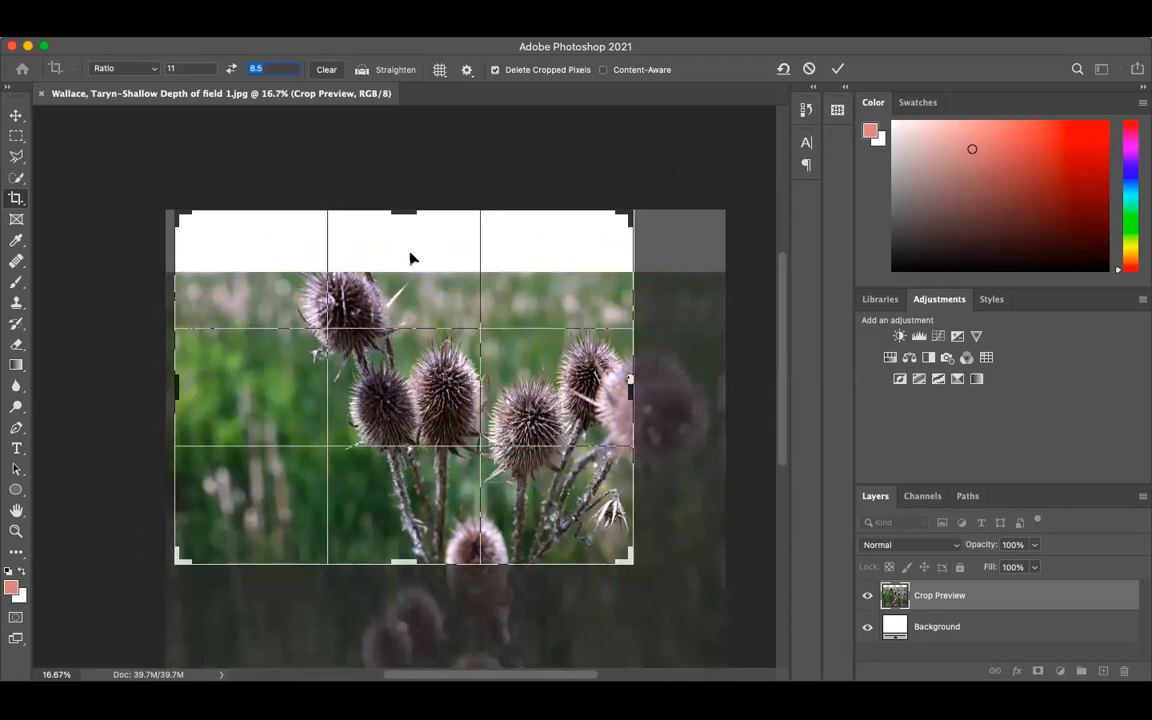
drag(517, 394, 508, 341)
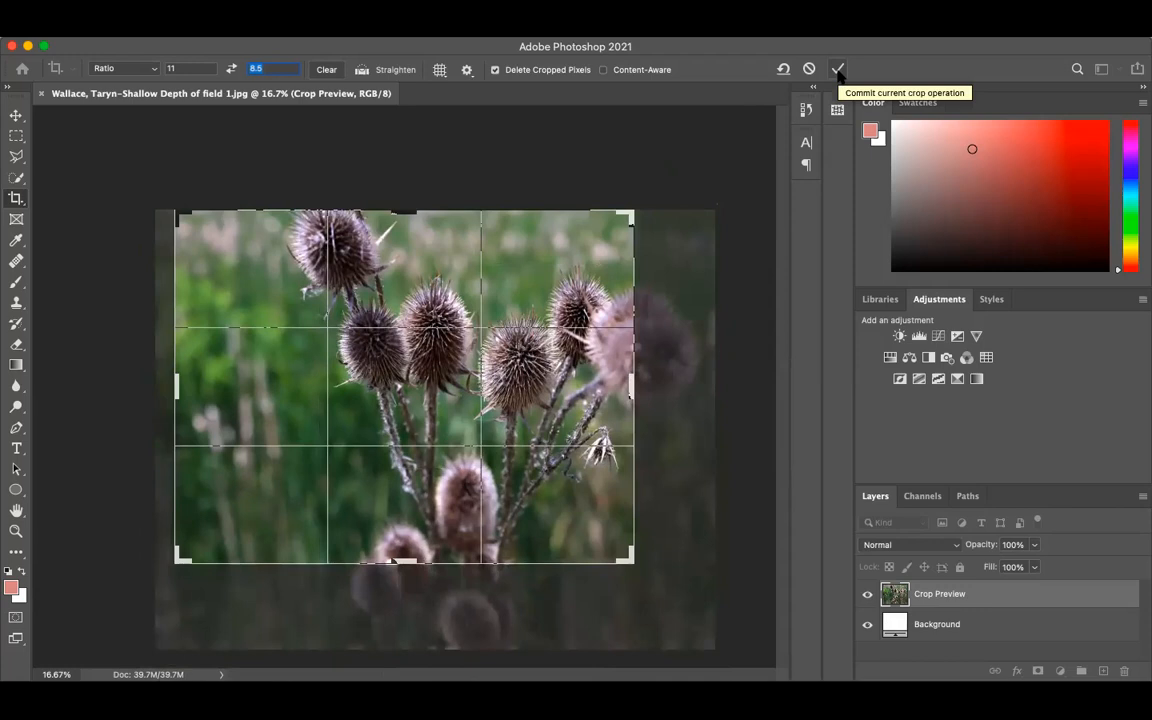
click(839, 72)
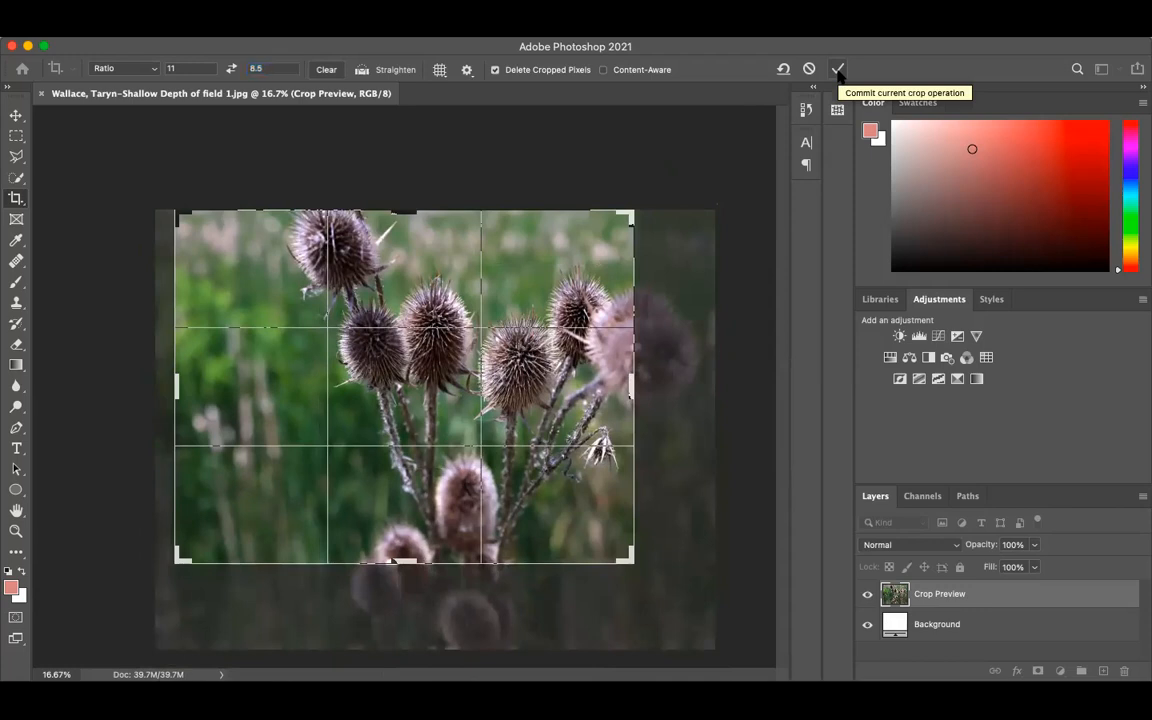
click(839, 72)
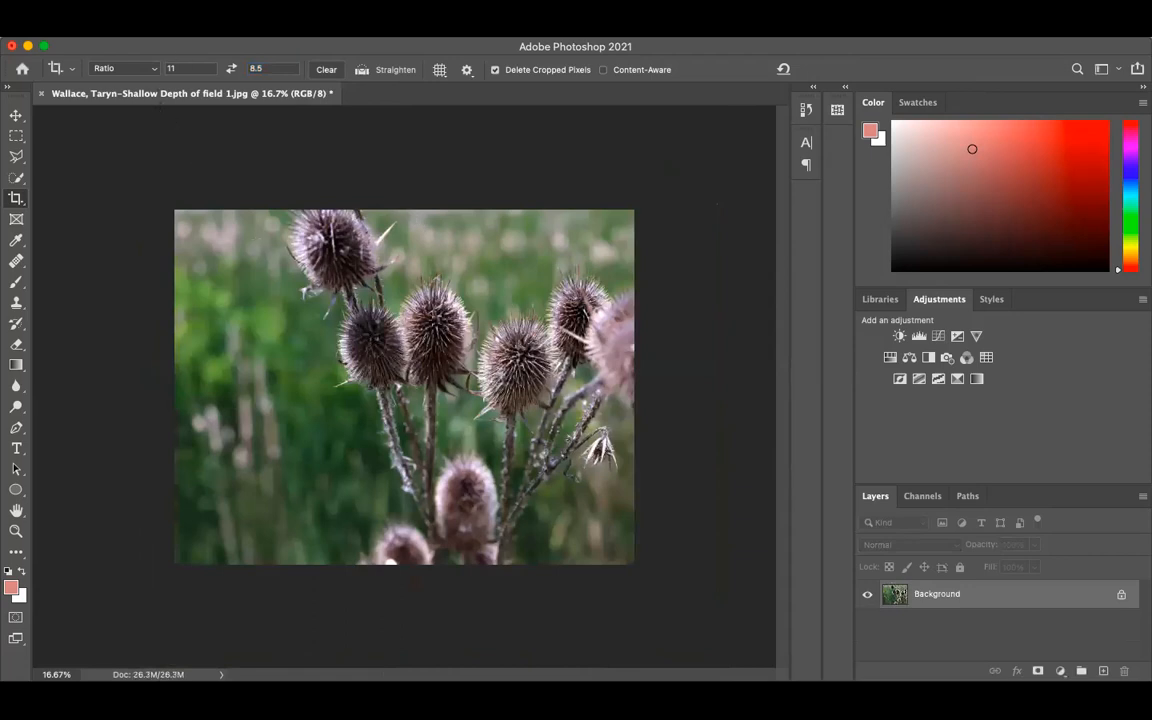
Resize the cropped image proportionally to a width of 11 inches.
click(197, 29)
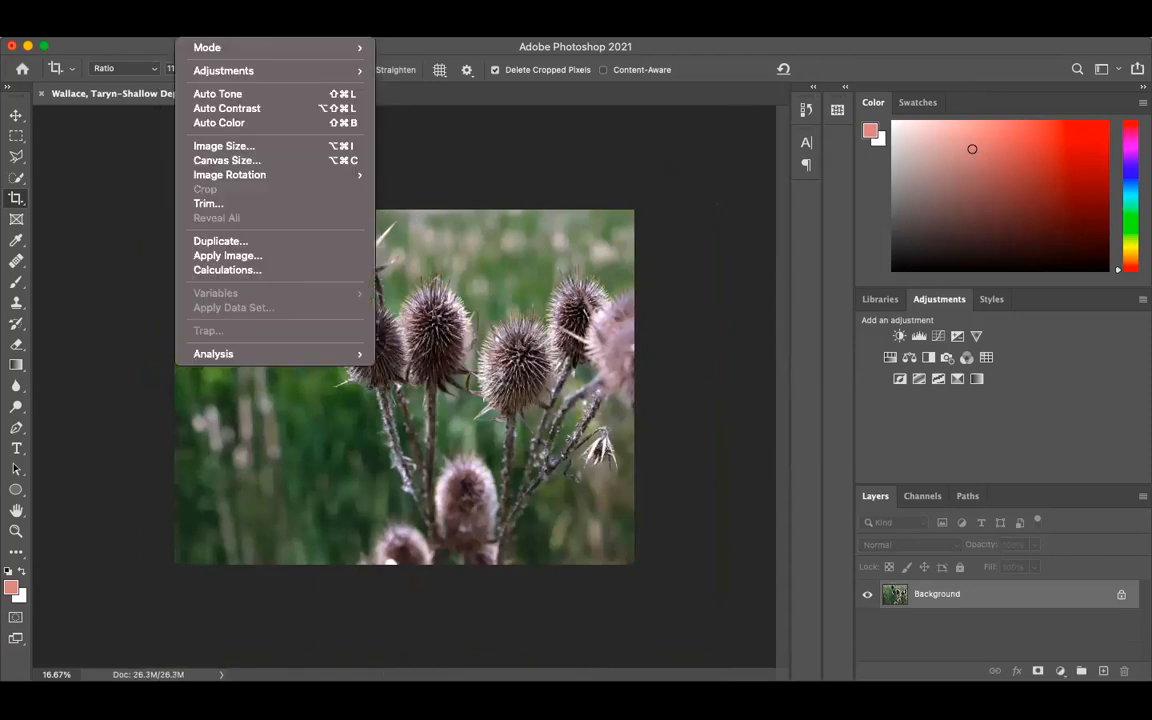
click(225, 147)
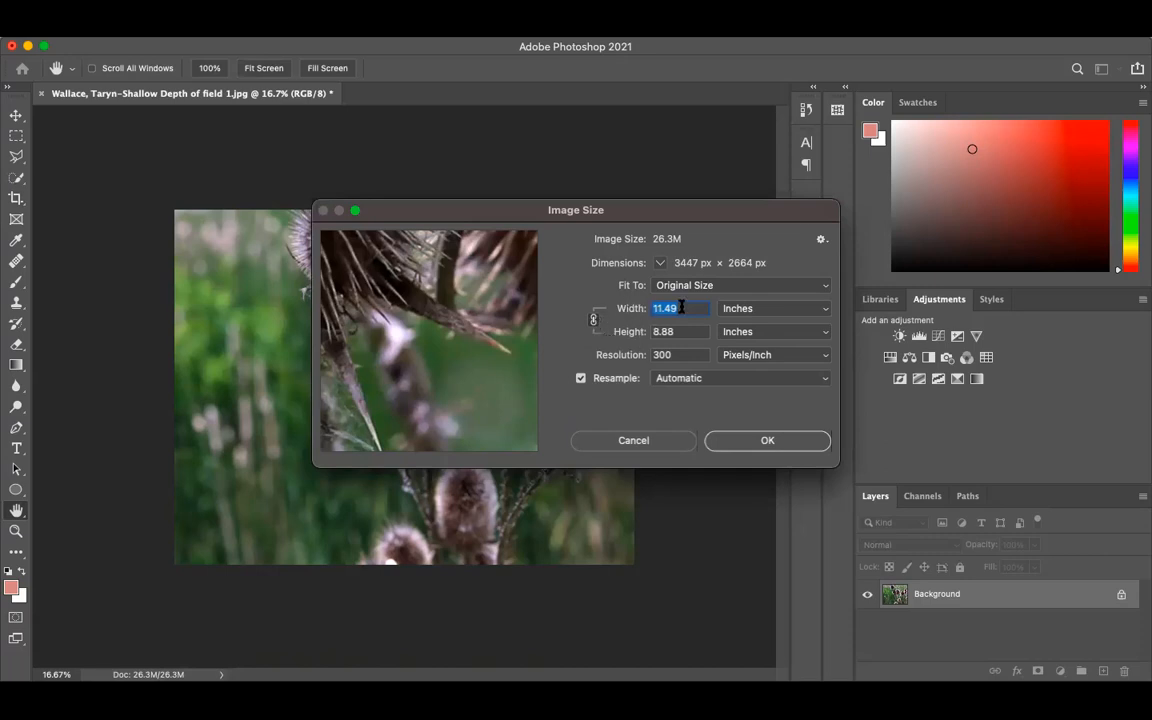
text(11)
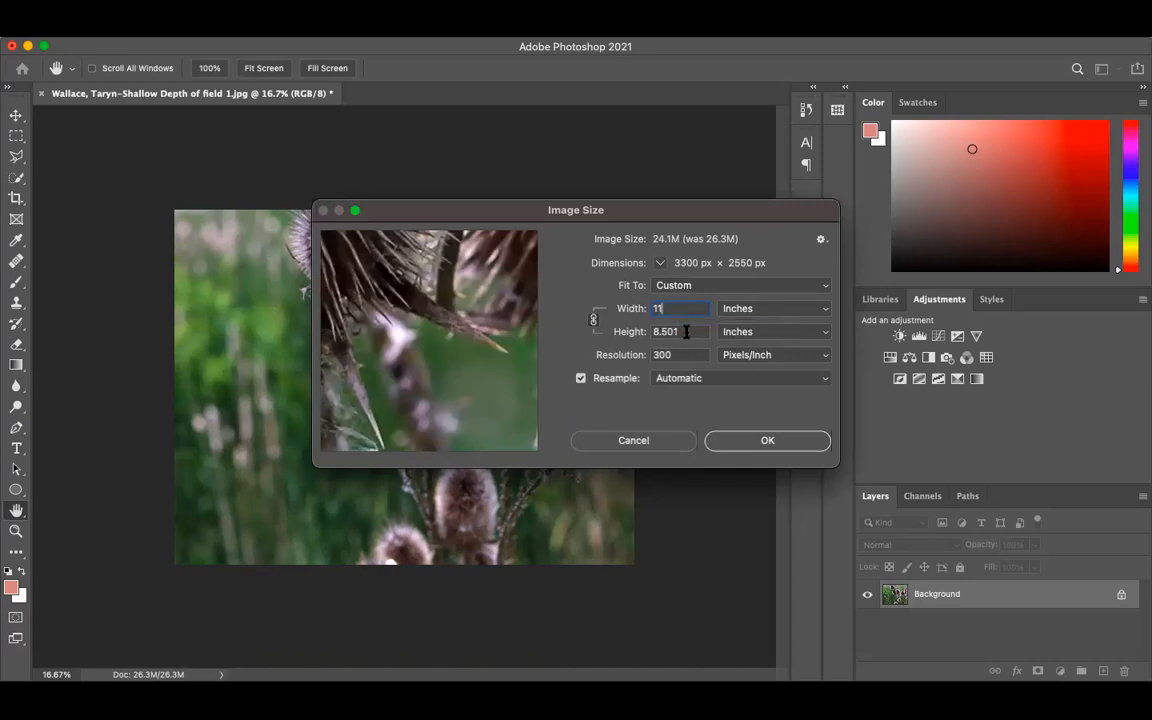
key(Tab)
click(677, 354)
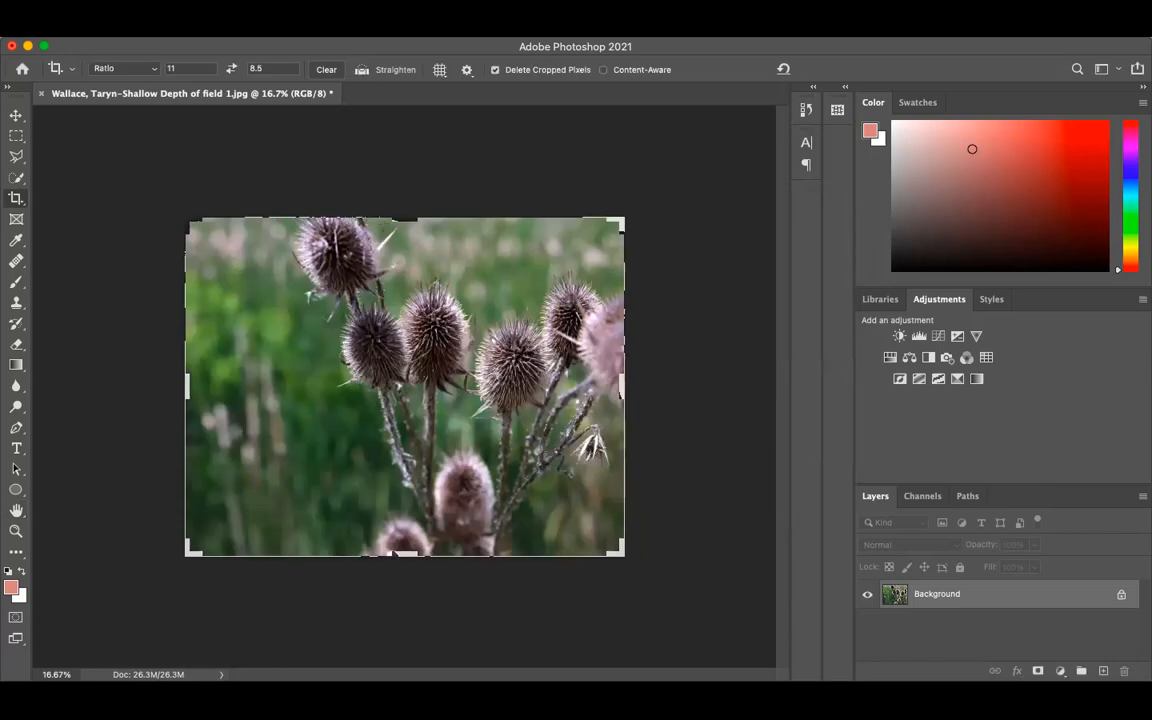
Check the canvas width and height in Canvas Size without changing them.
click(194, 30)
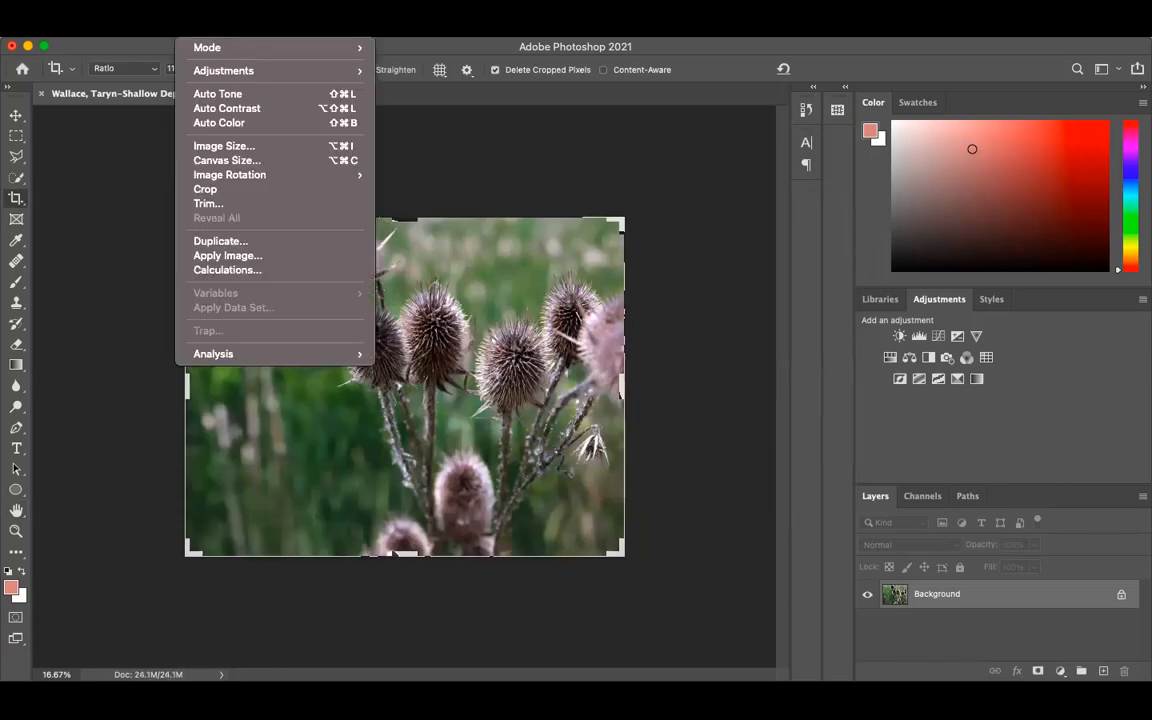
click(226, 160)
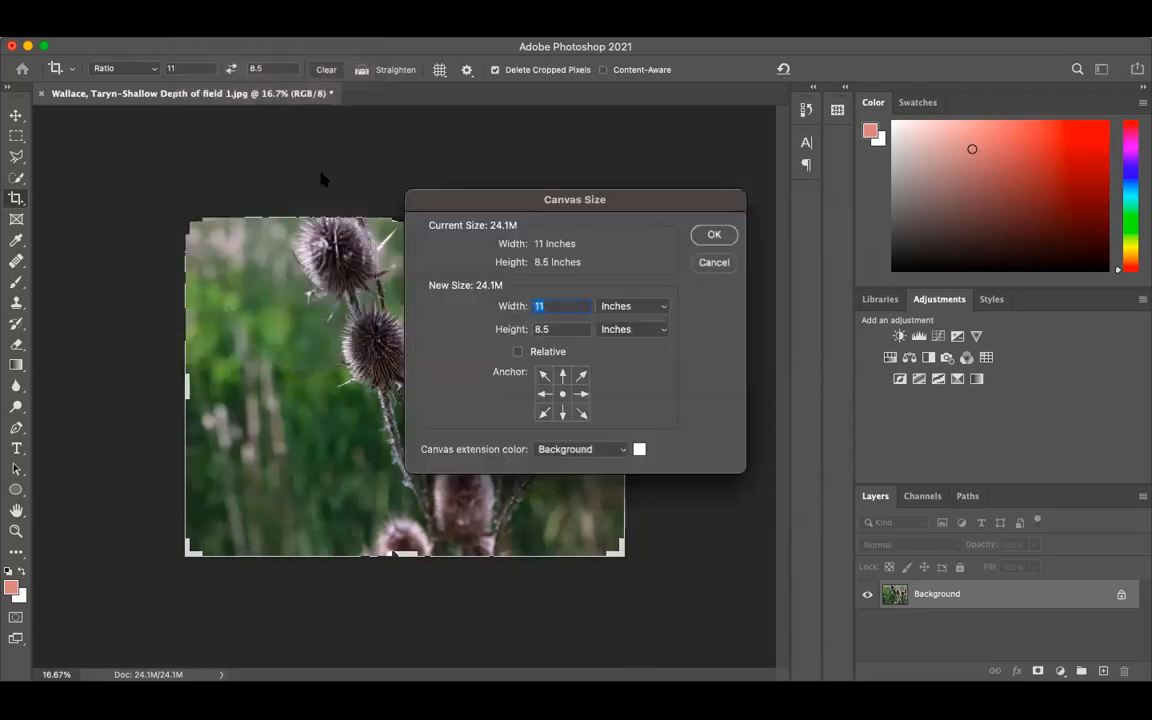
click(558, 329)
click(711, 237)
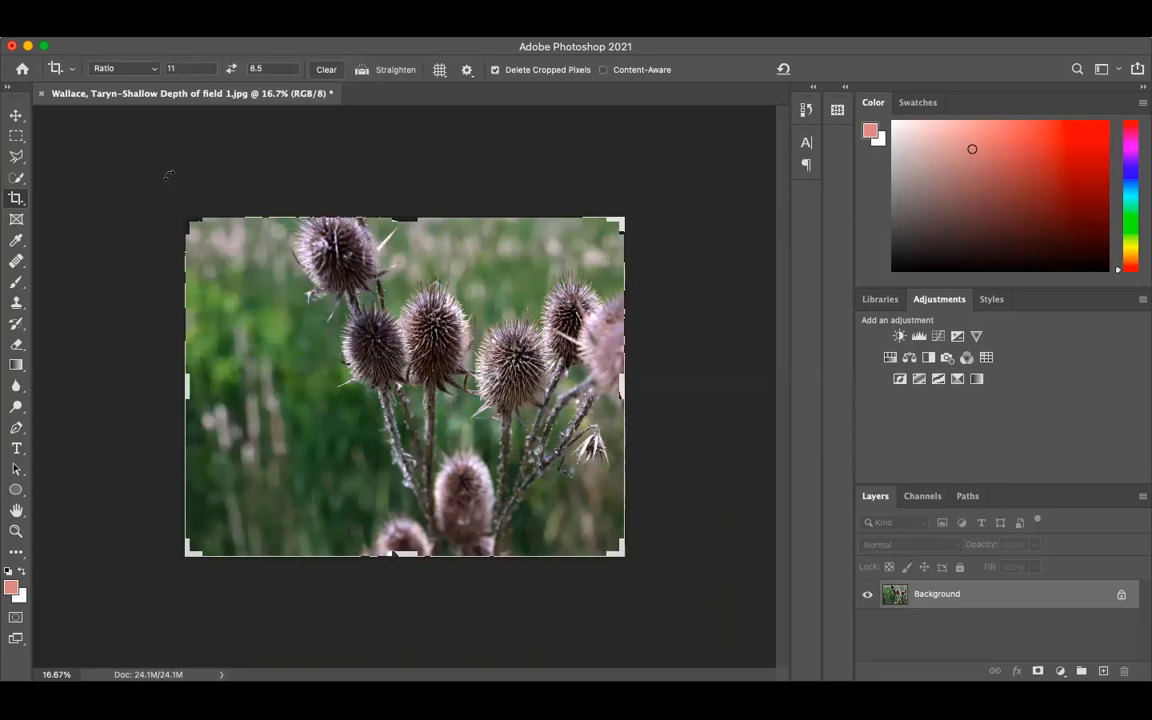
Duplicate the Background layer under the name "edits".
click(14, 117)
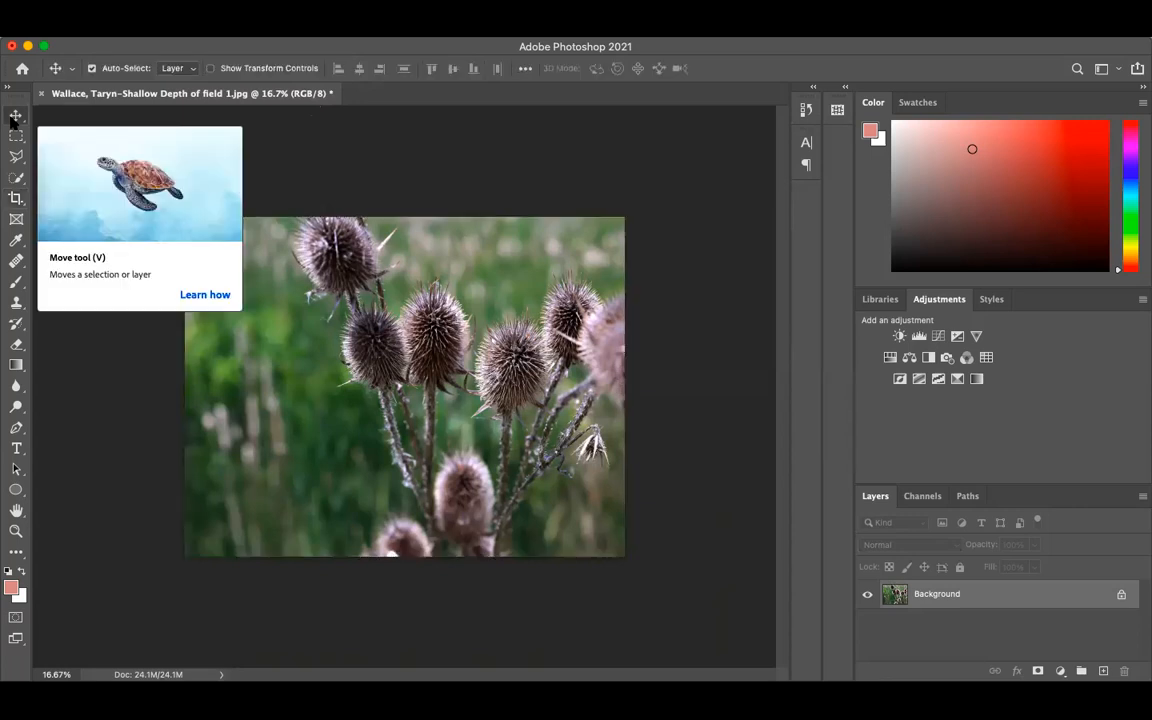
right_click(982, 602)
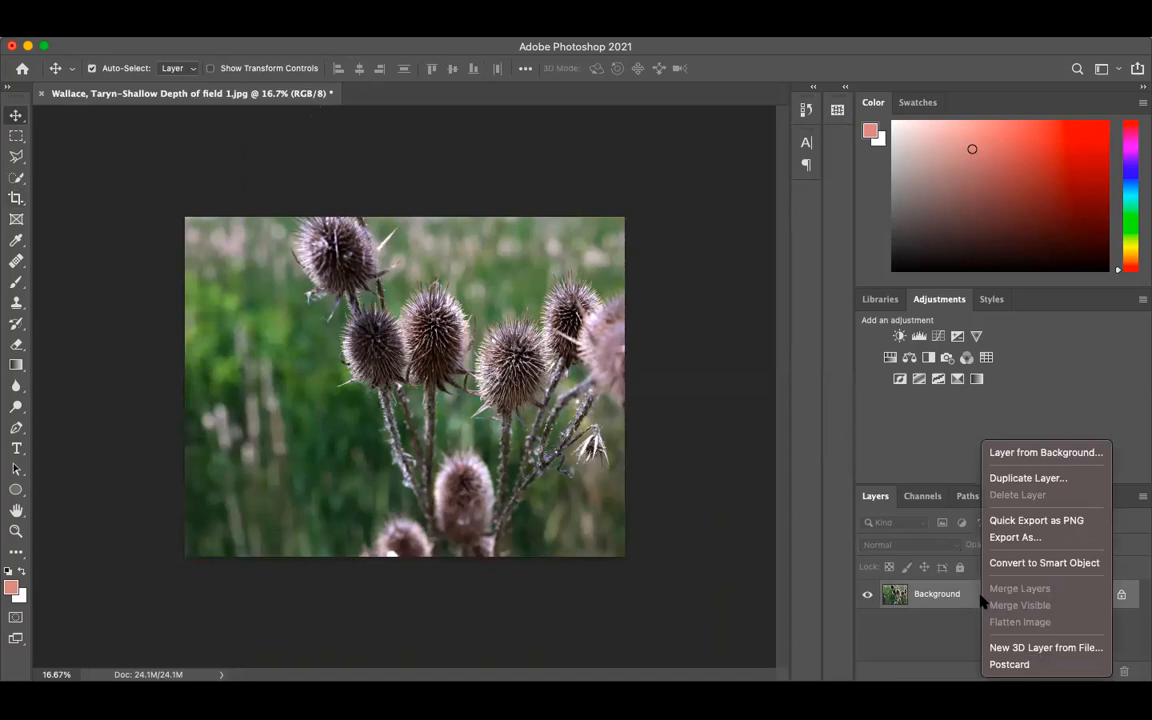
click(1027, 479)
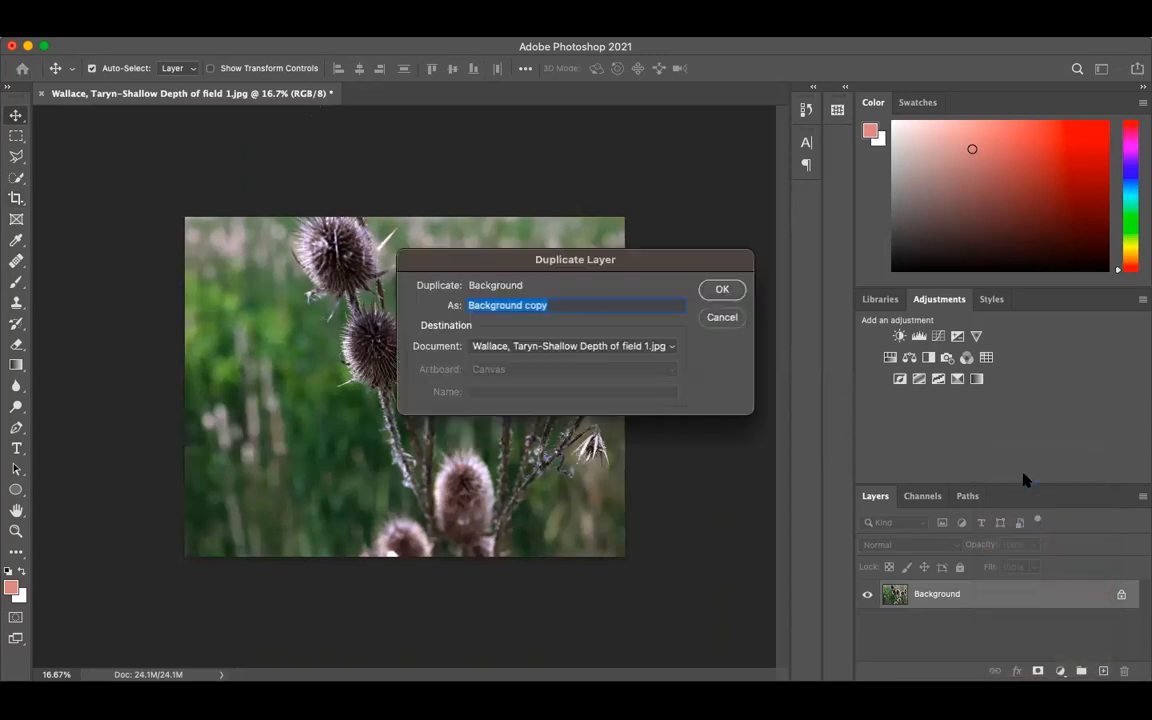
text(edit)
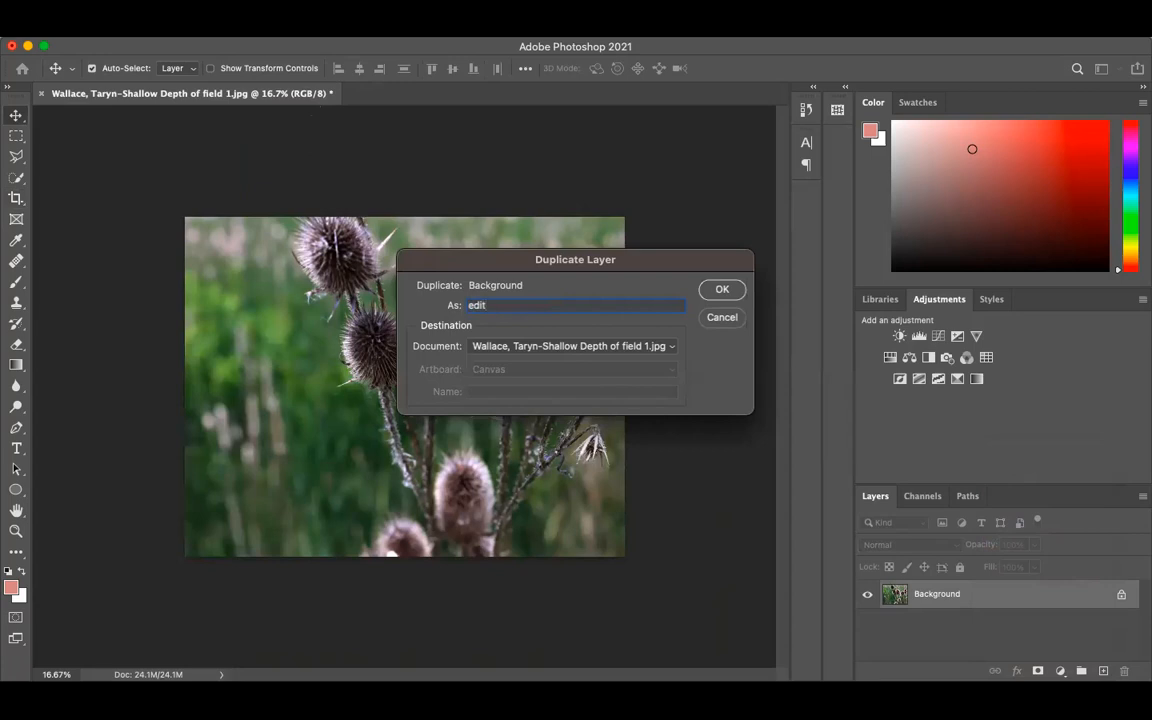
click(722, 289)
text(s)
click(718, 292)
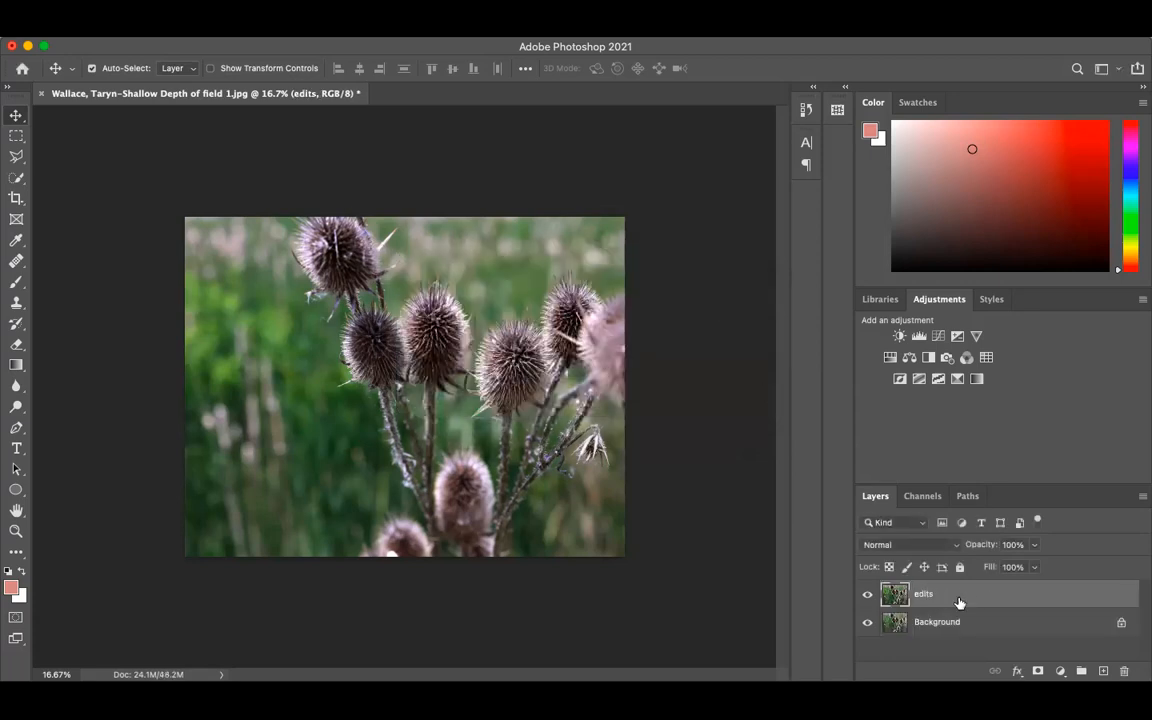
Apply a Brightness/Contrast adjustment to the "edits" layer with brightness at 6 and slightly lowered contrast.
click(196, 31)
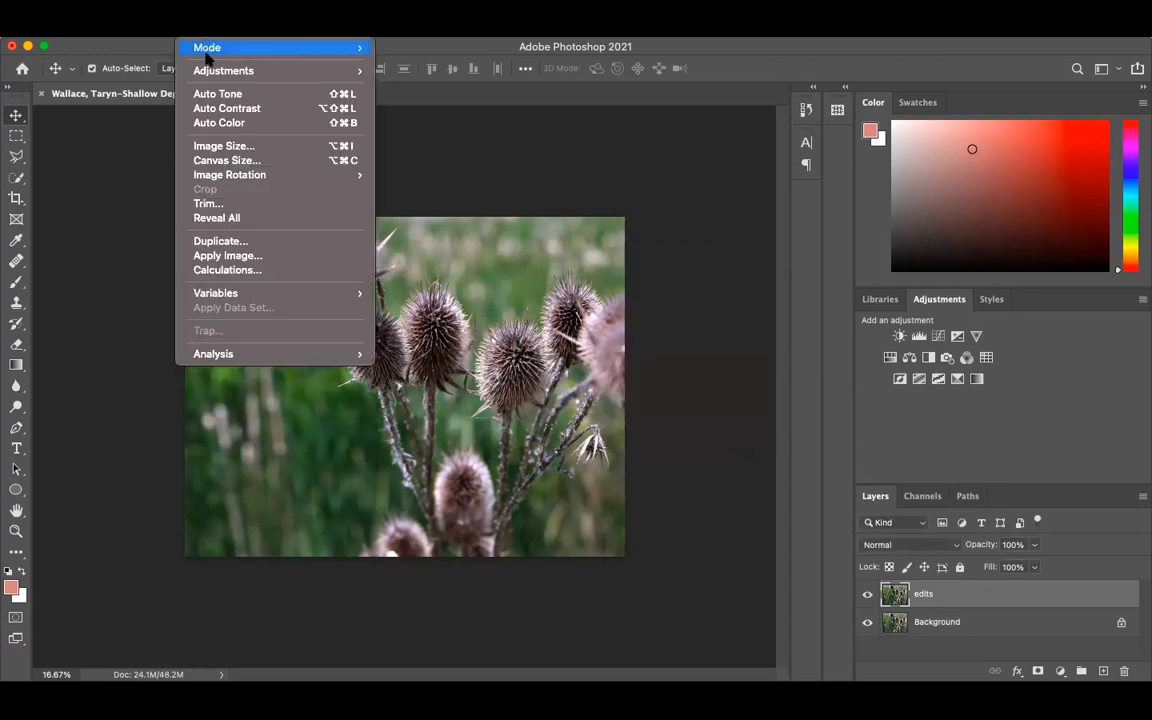
mouse_move(215, 70)
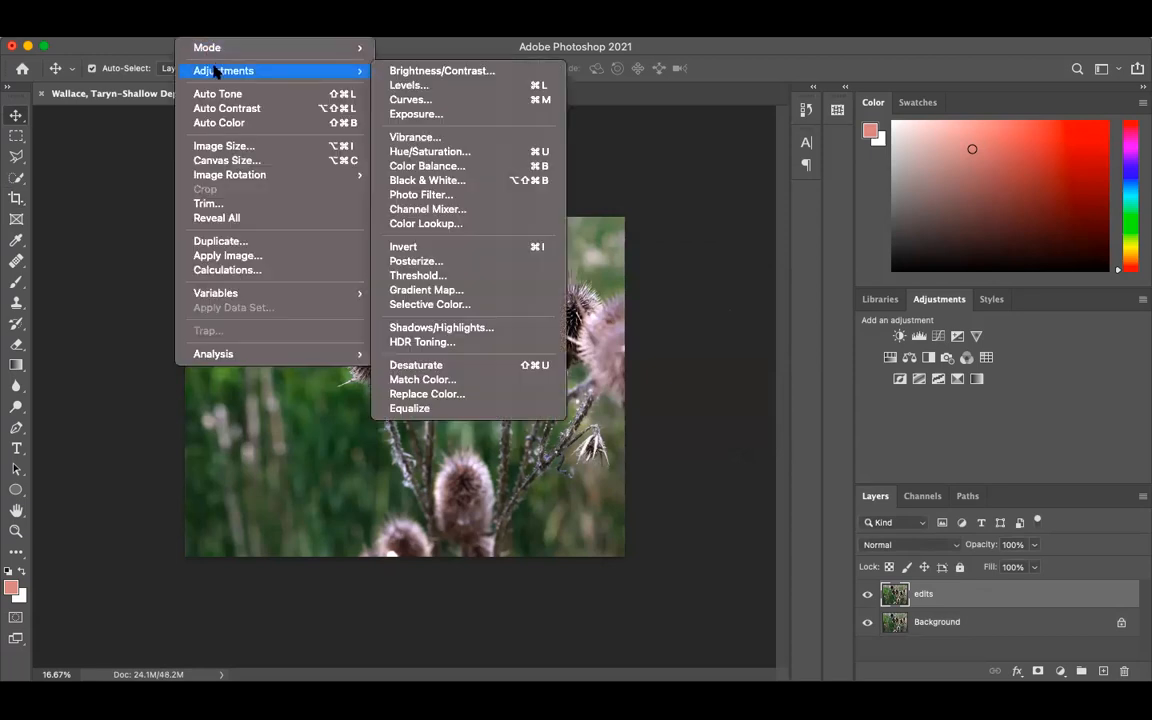
click(423, 71)
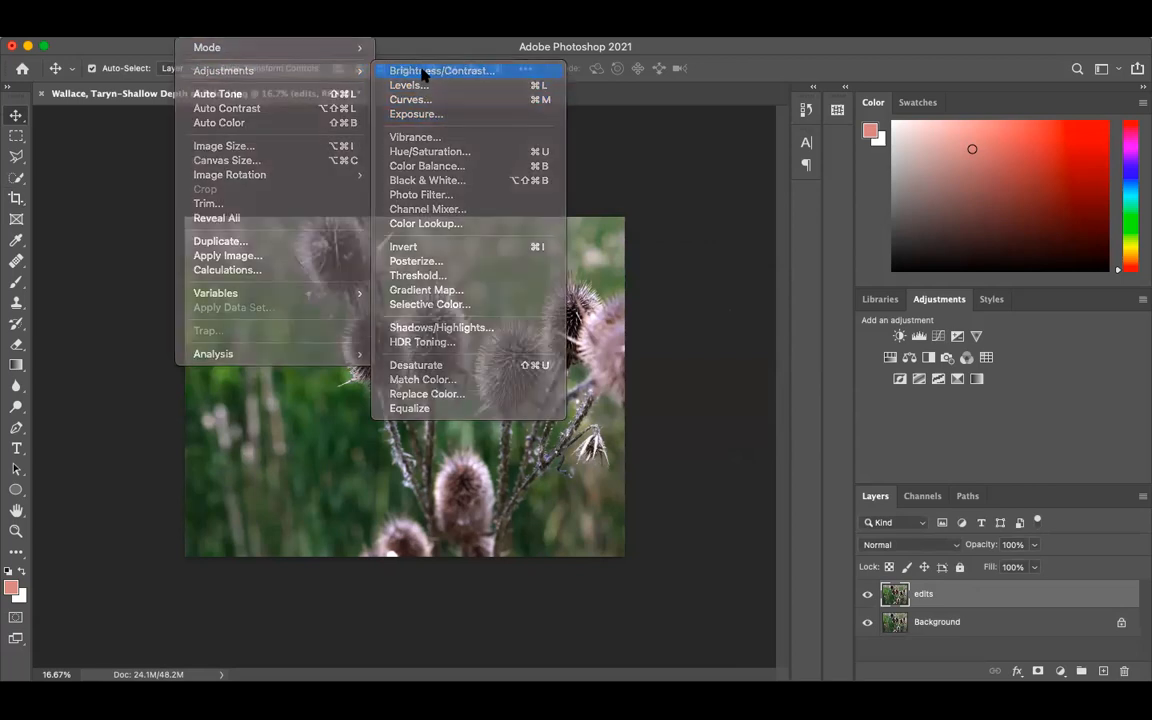
mouse_move(651, 199)
mouse_down()
mouse_move(630, 198)
mouse_move(652, 200)
mouse_up()
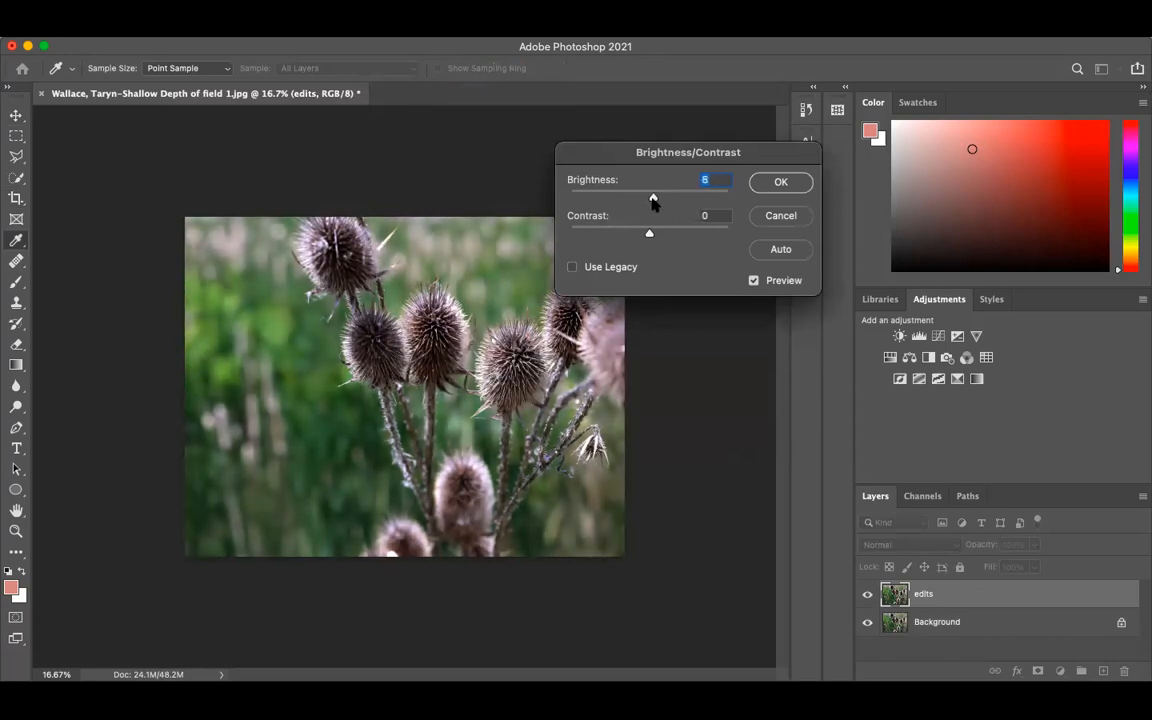
drag(651, 235, 645, 234)
click(779, 182)
key(v)
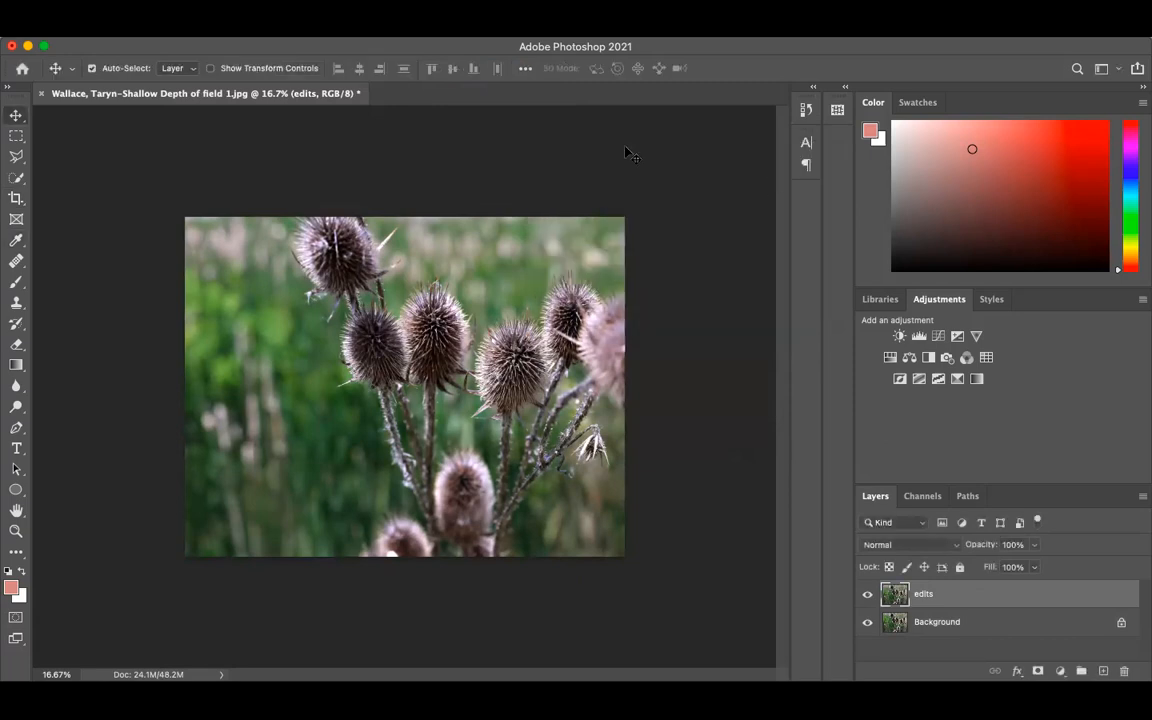
Try a Black & White conversion of the "edits" layer with Reds at 100% and Yellows at -16%.
click(200, 18)
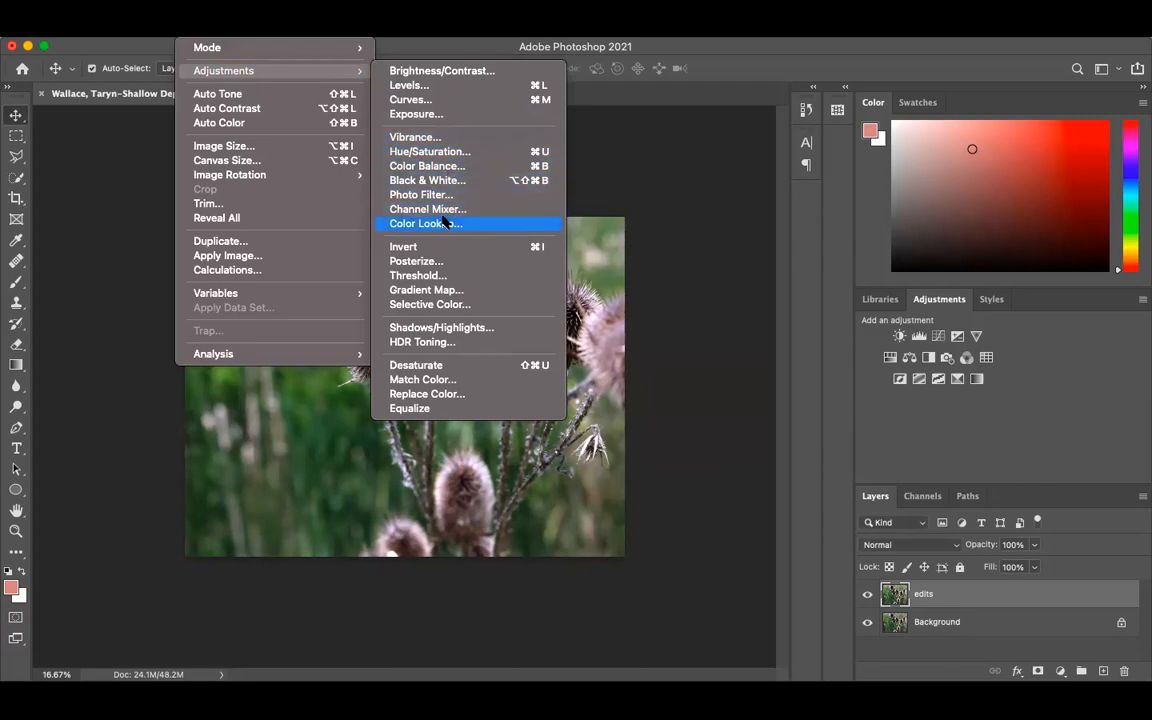
click(434, 188)
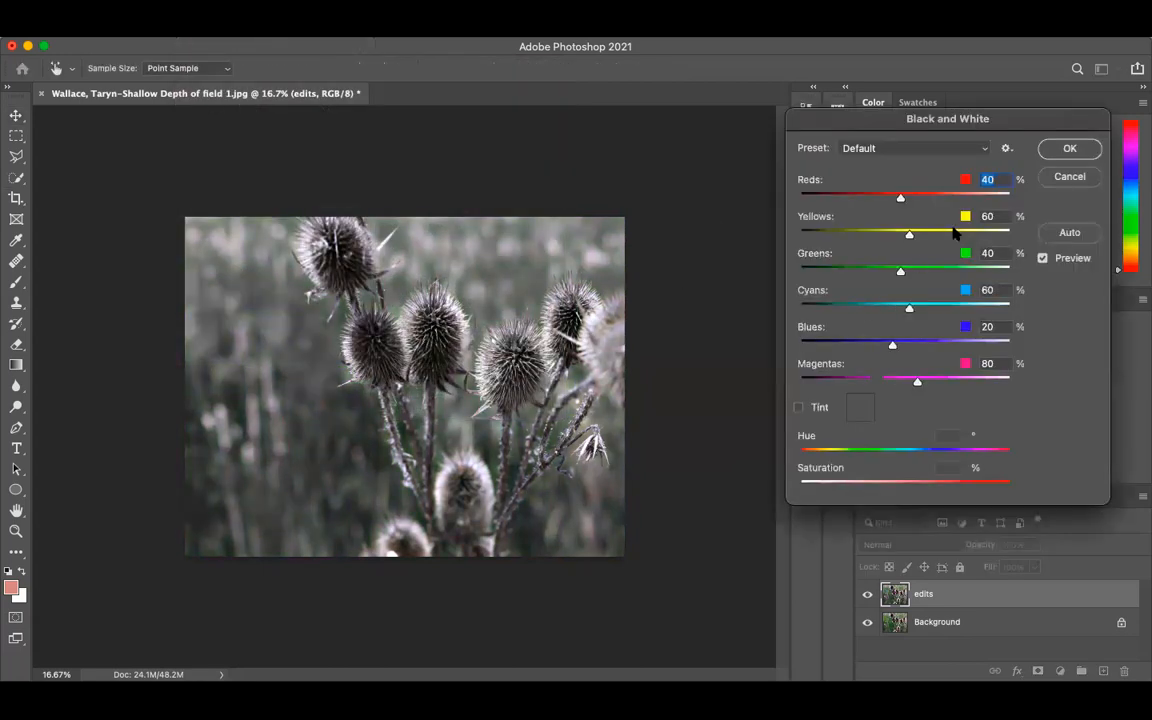
drag(903, 197, 877, 236)
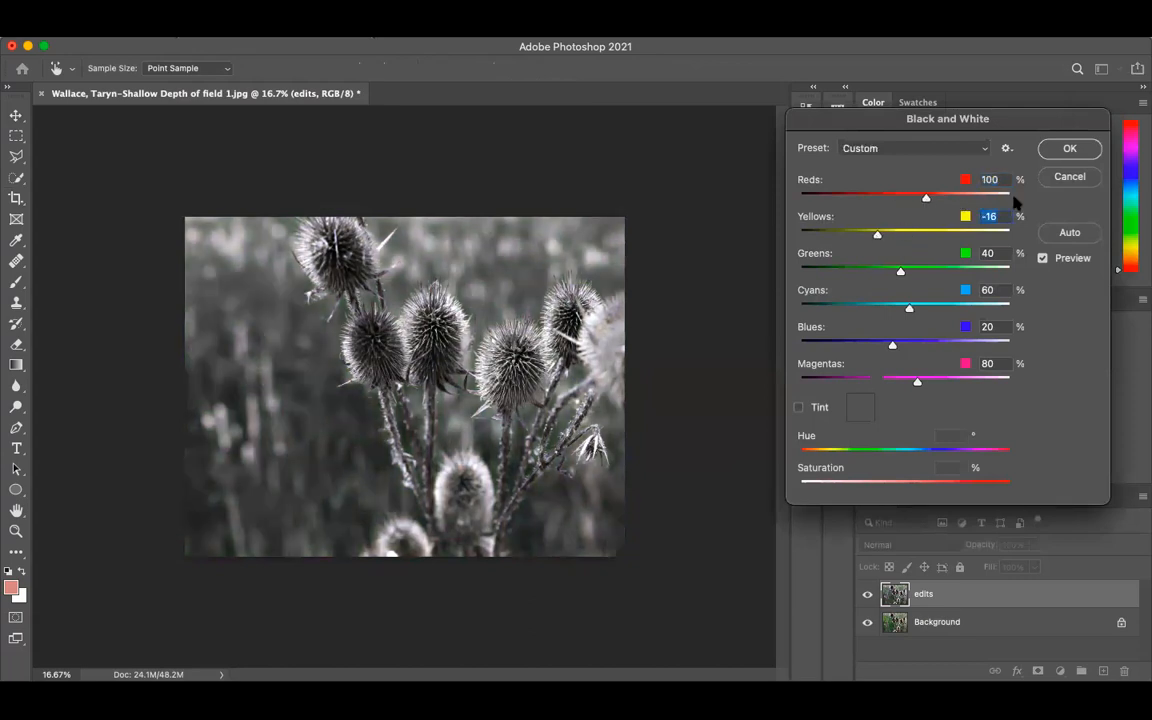
click(1069, 177)
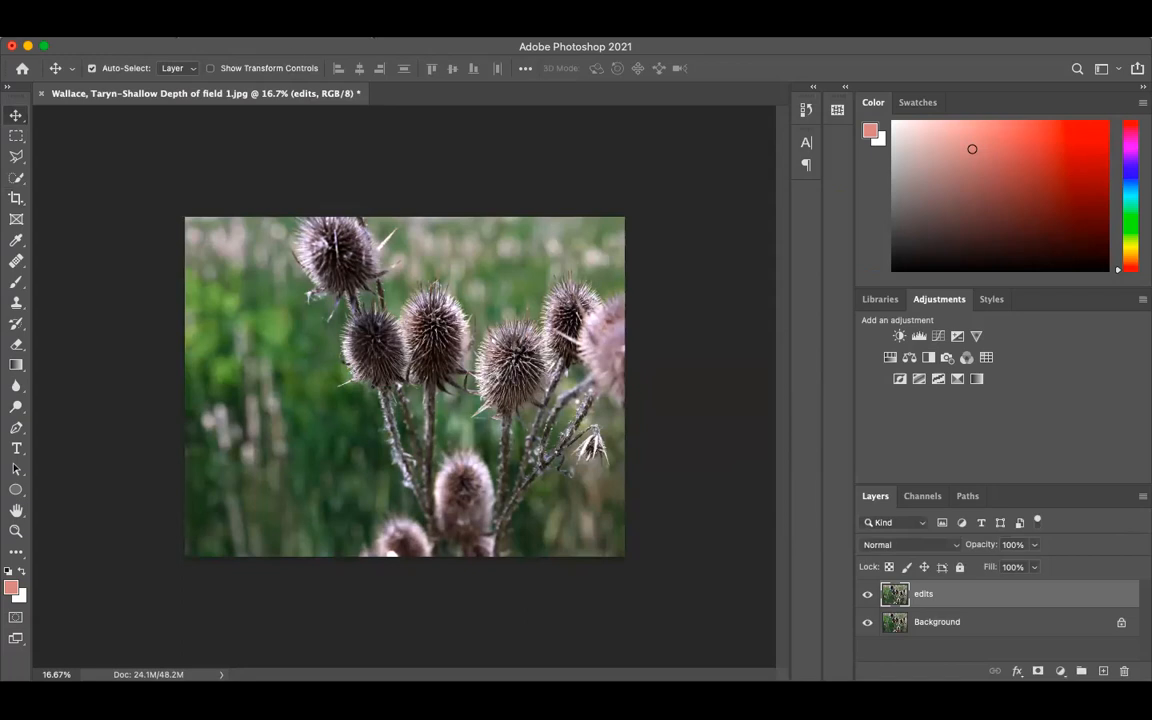
Apply a Vibrance adjustment of +38 to the "edits" layer.
click(195, 30)
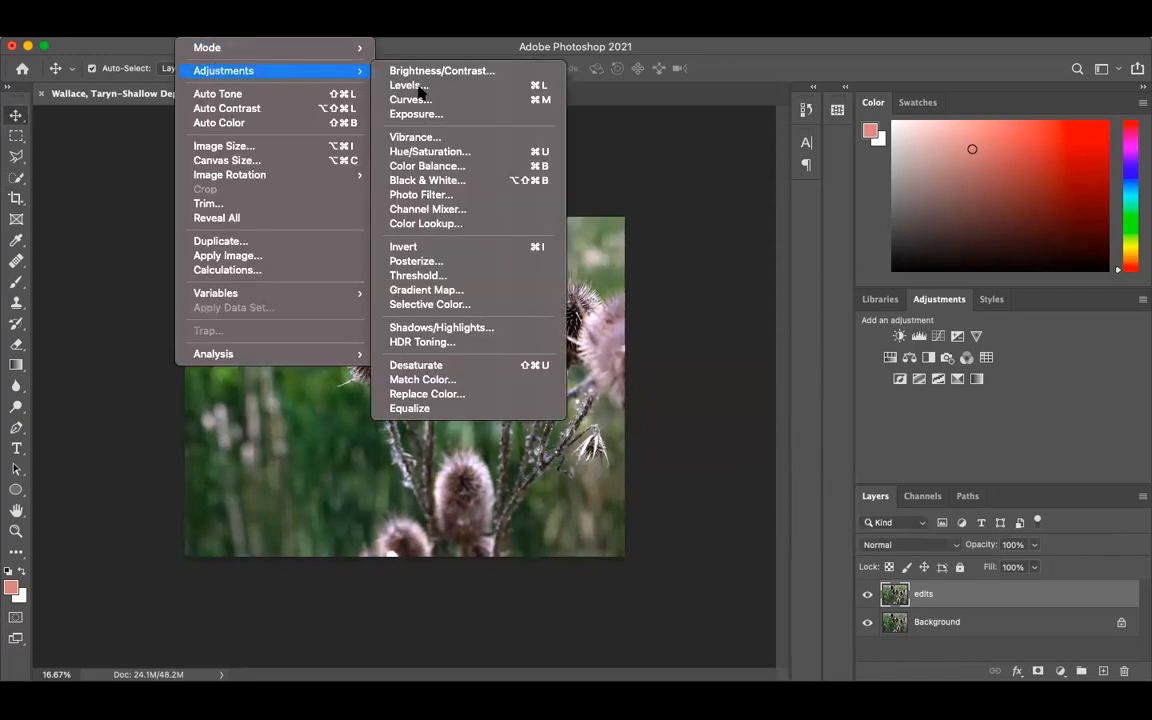
click(445, 139)
drag(780, 288, 811, 290)
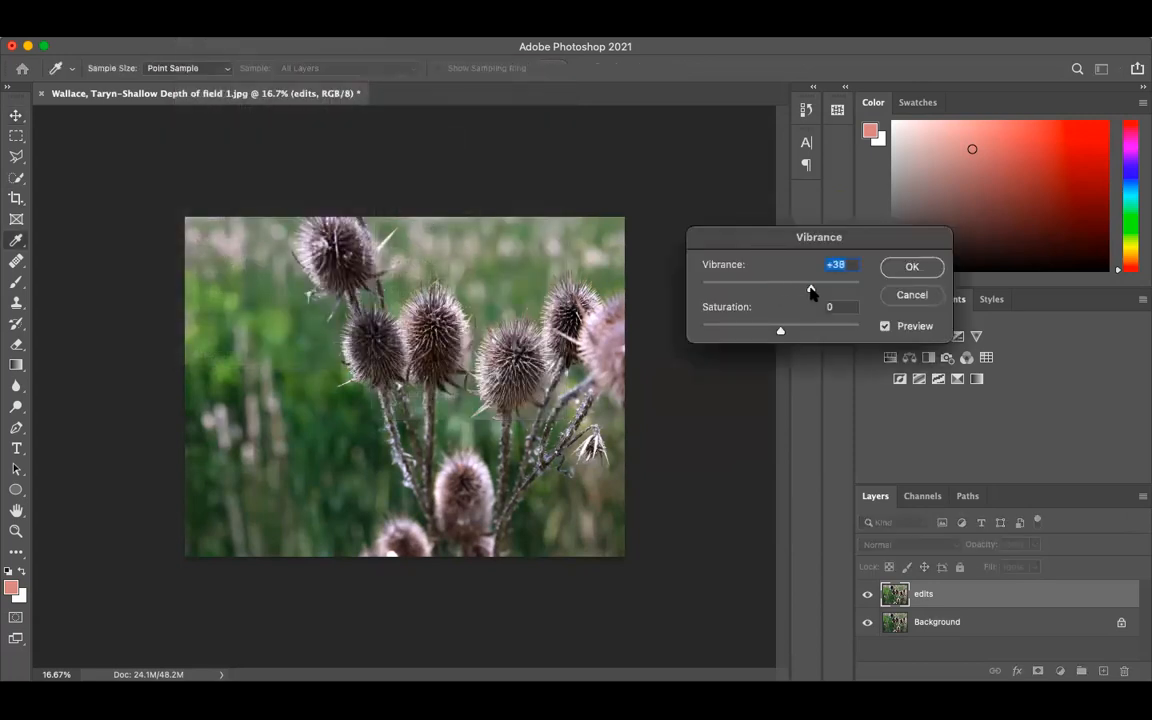
click(912, 268)
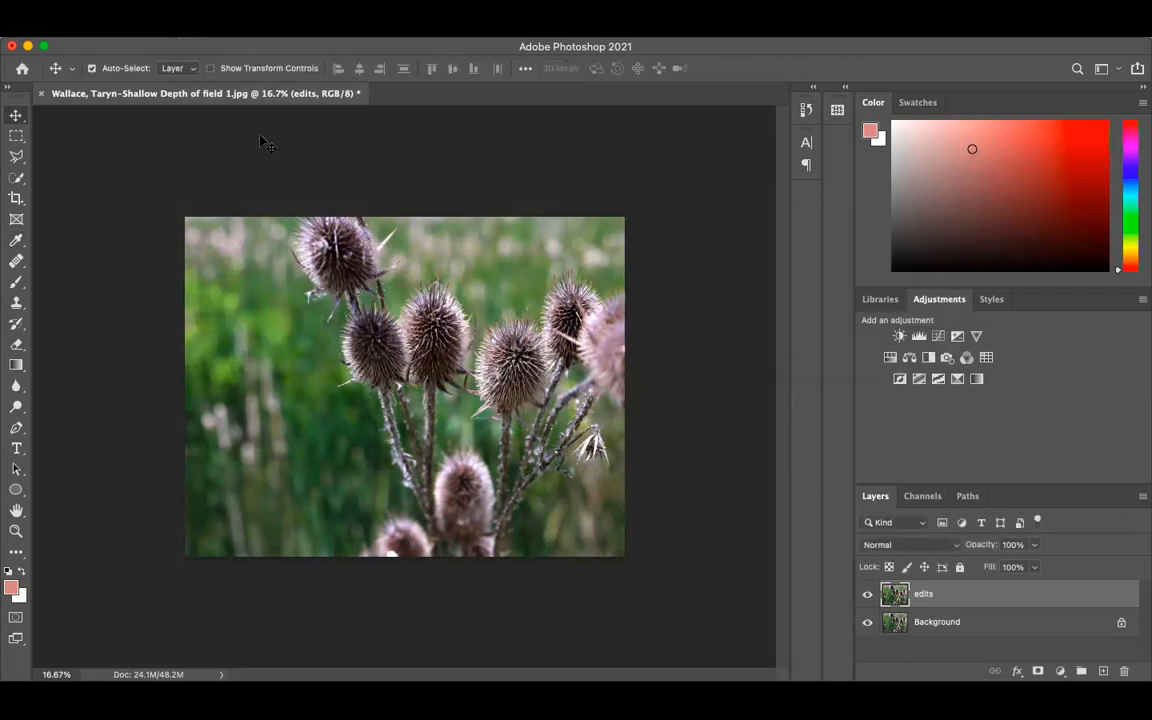
Try a Hue/Saturation adjustment on the "edits" layer with the master hue at -1.
click(197, 29)
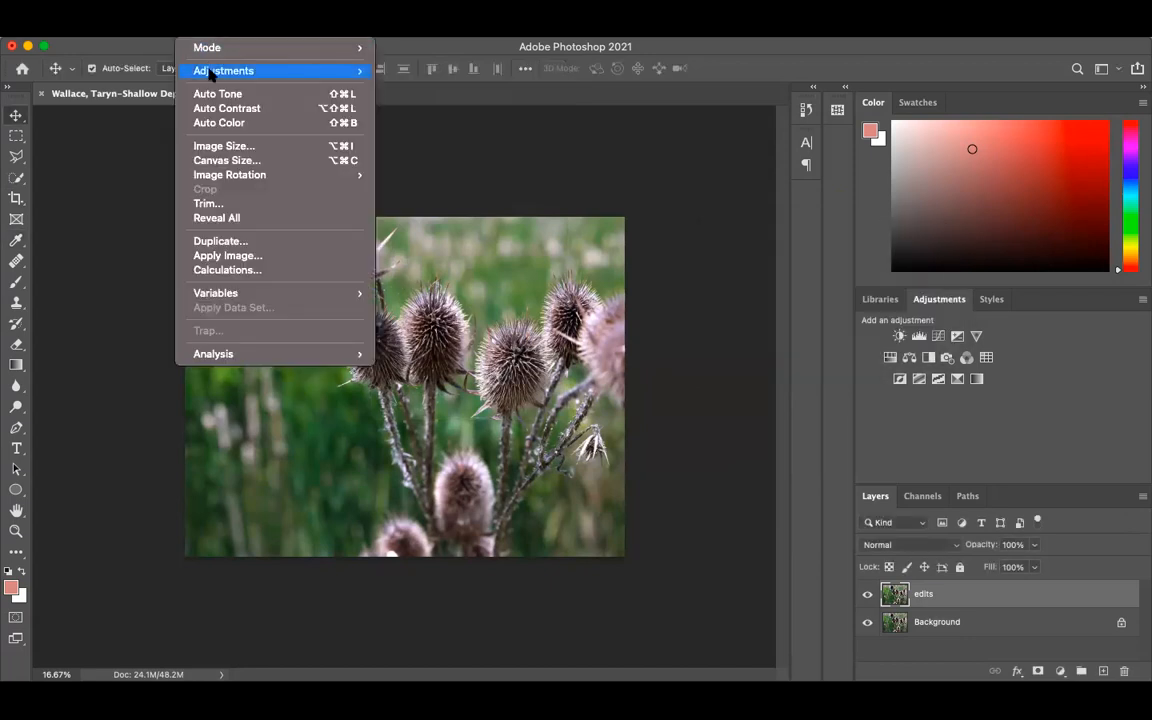
mouse_move(246, 73)
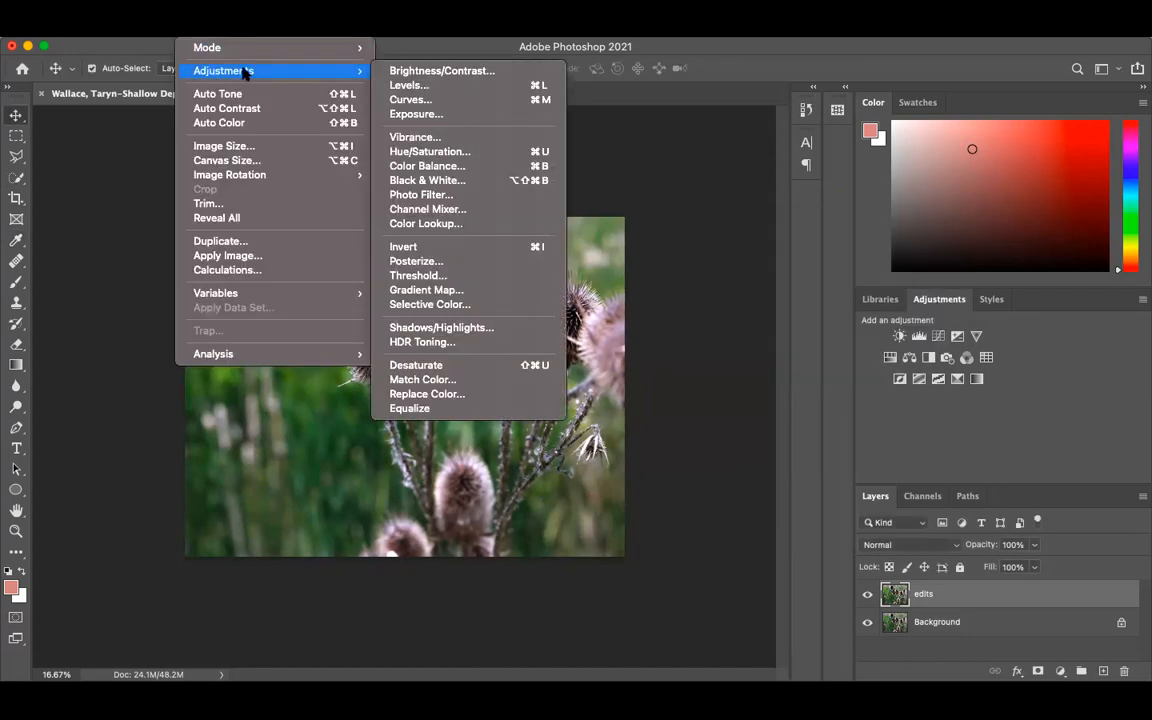
click(446, 155)
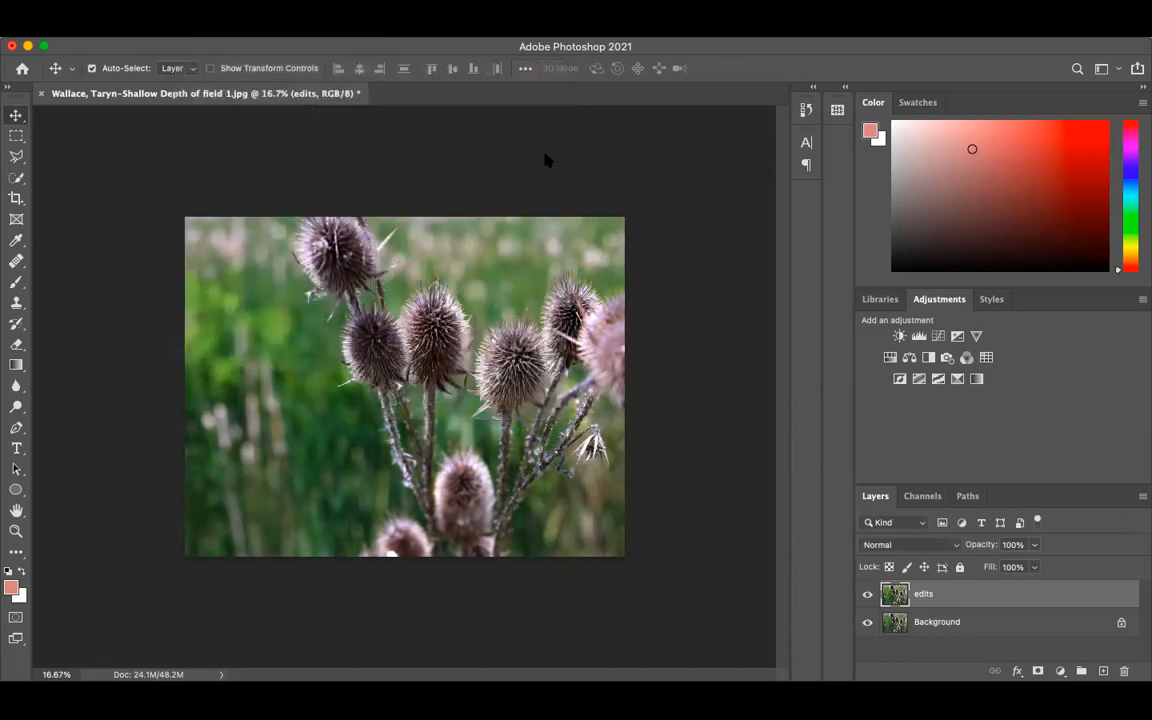
mouse_move(830, 198)
mouse_down()
mouse_move(795, 201)
mouse_move(897, 206)
mouse_move(841, 211)
mouse_move(832, 199)
mouse_up()
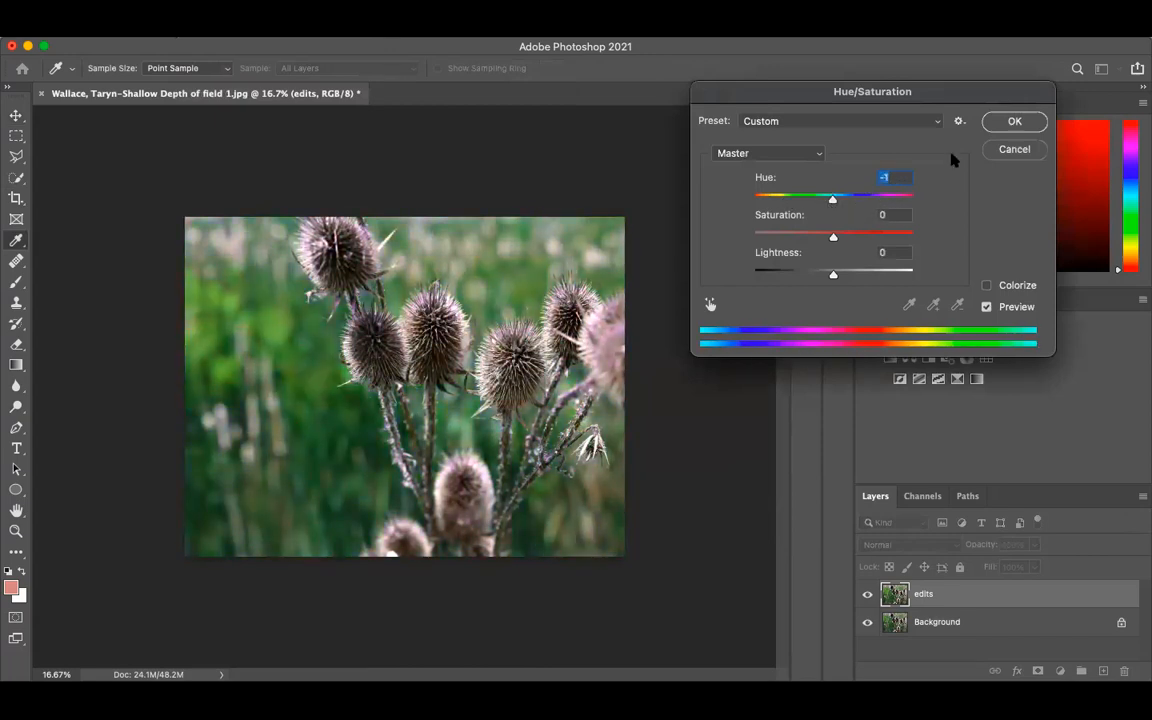
click(1005, 149)
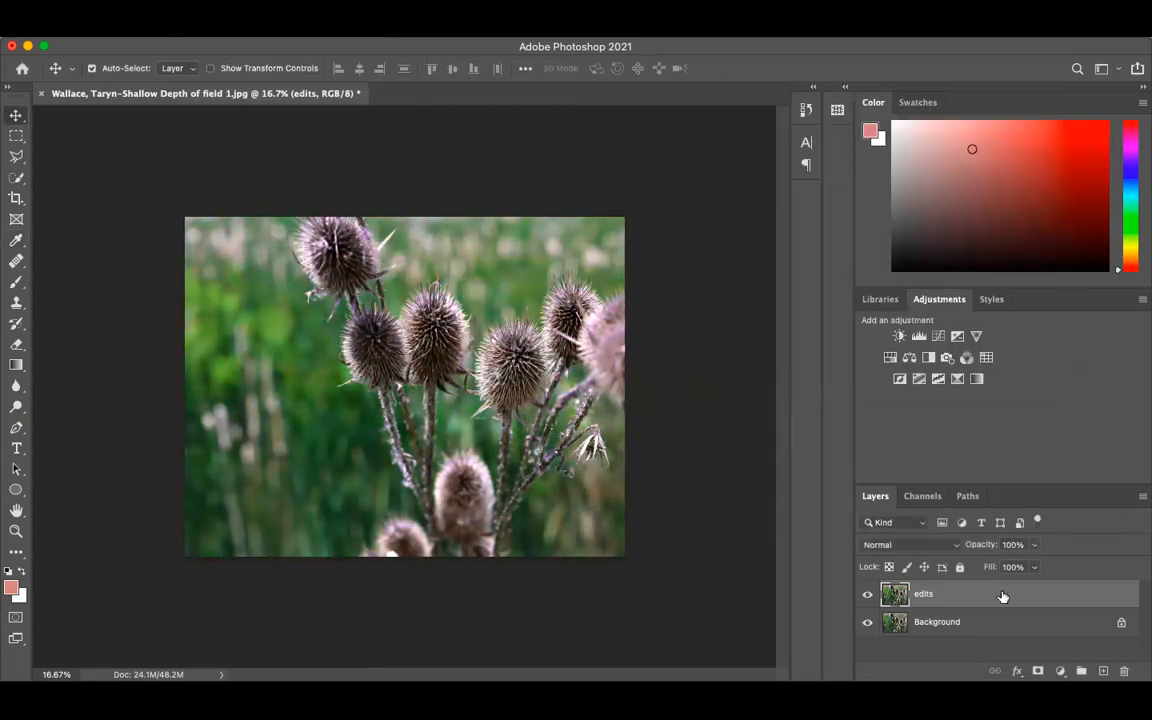
Delete the adjusted "edits" layer and make a fresh duplicate of the Background layer named "edits".
drag(951, 597, 1121, 671)
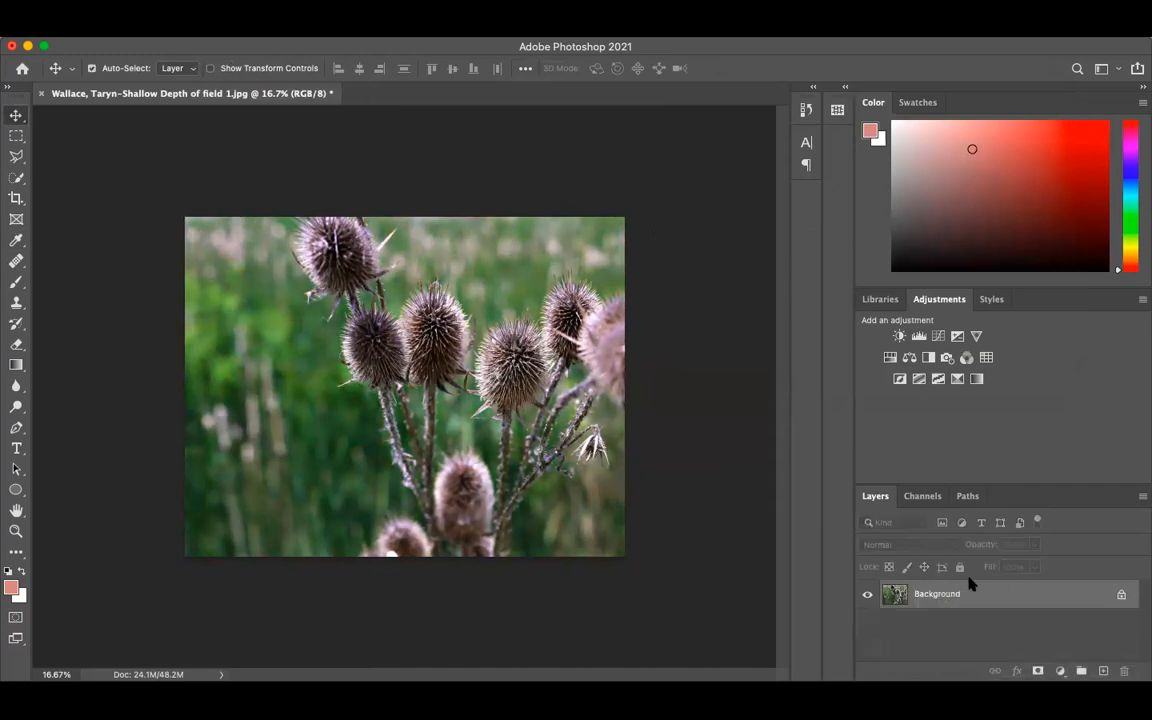
right_click(964, 597)
key(Escape)
right_click(964, 597)
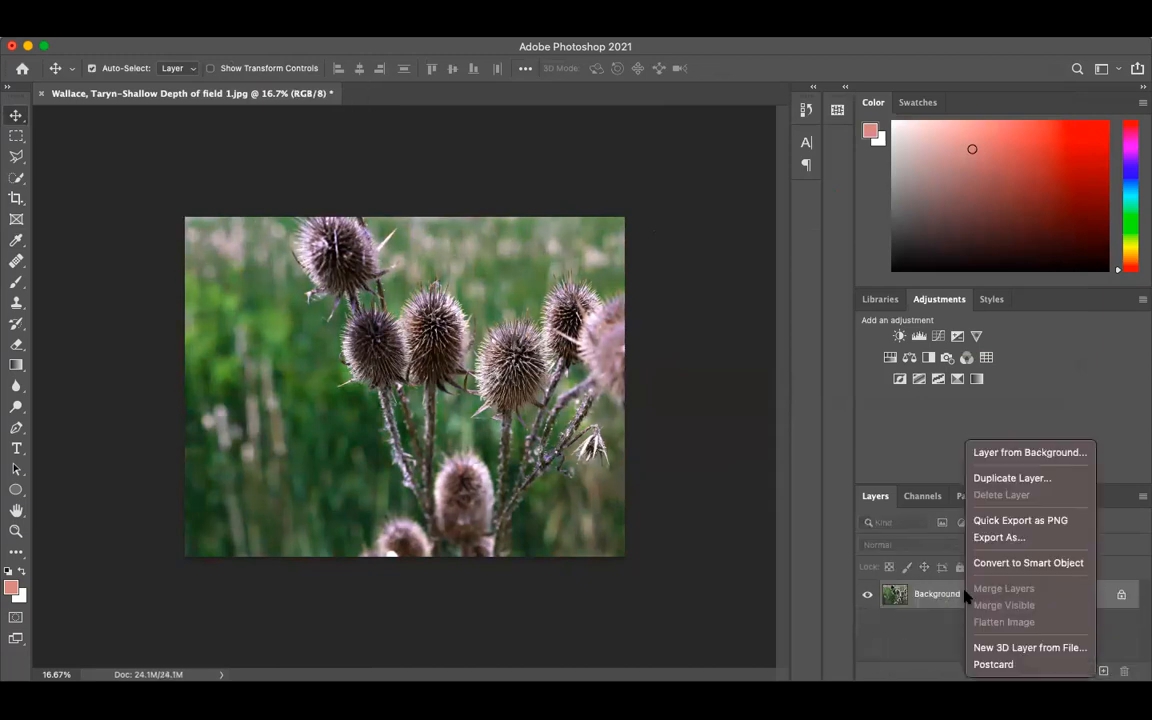
click(998, 479)
text(edits)
key(Return)
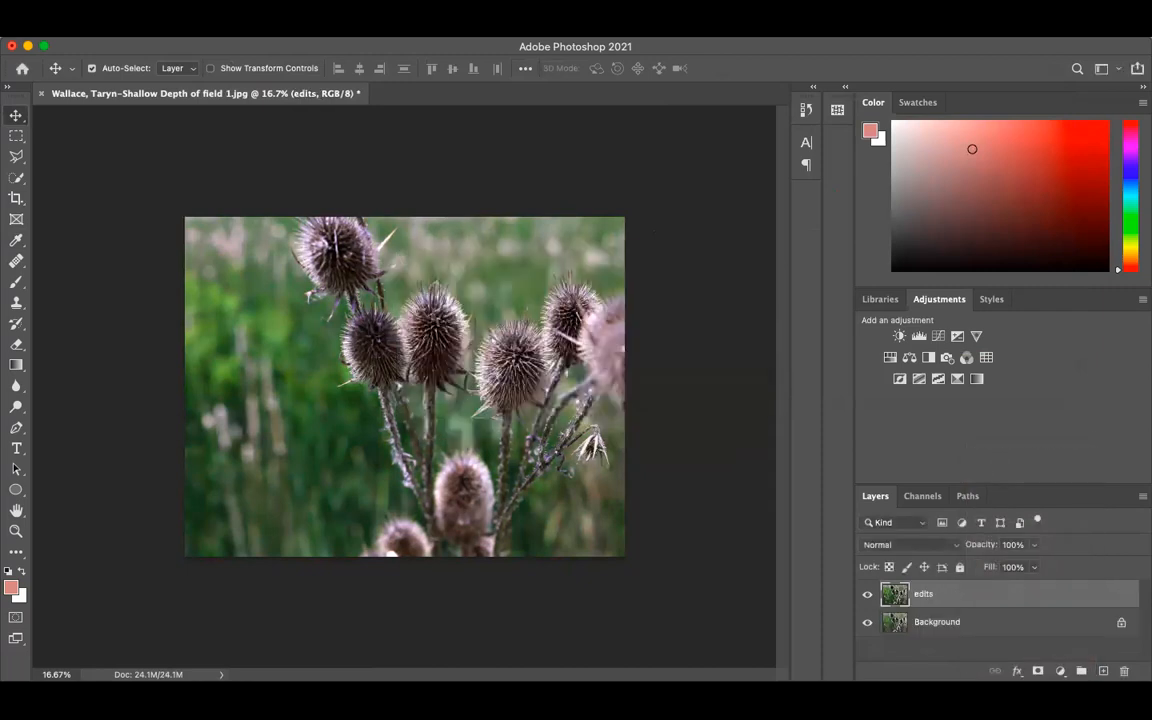
Convert the new "edits" layer to a smart object.
right_click(978, 597)
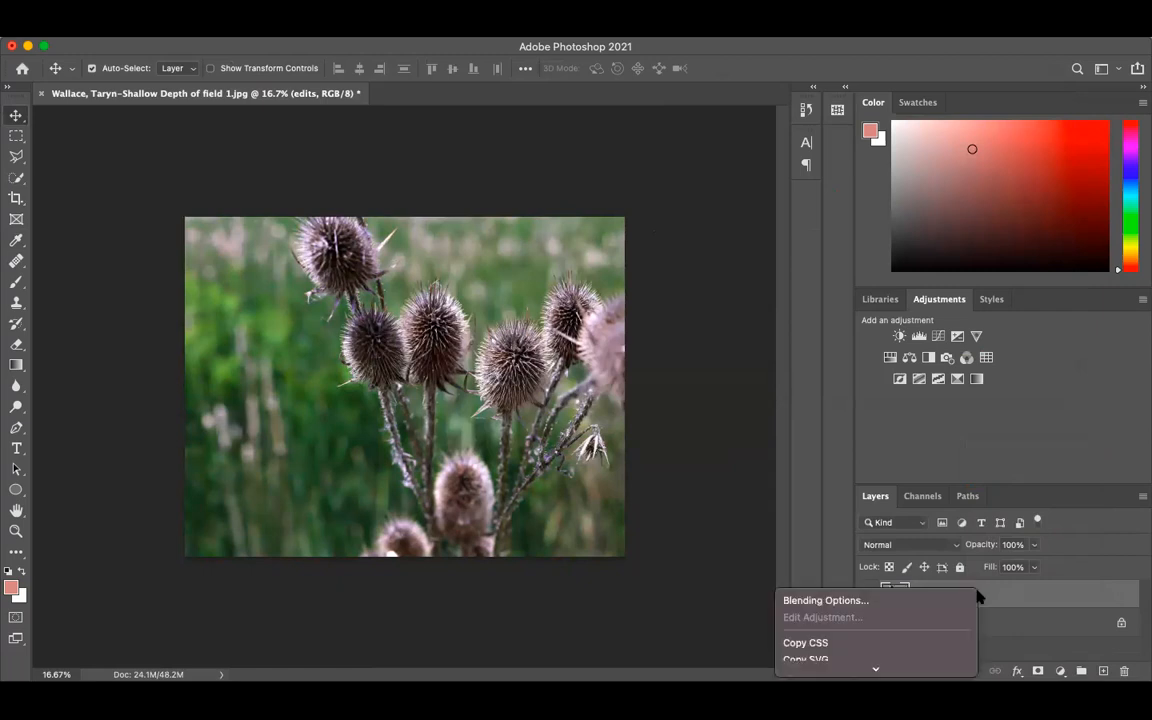
right_click(1010, 594)
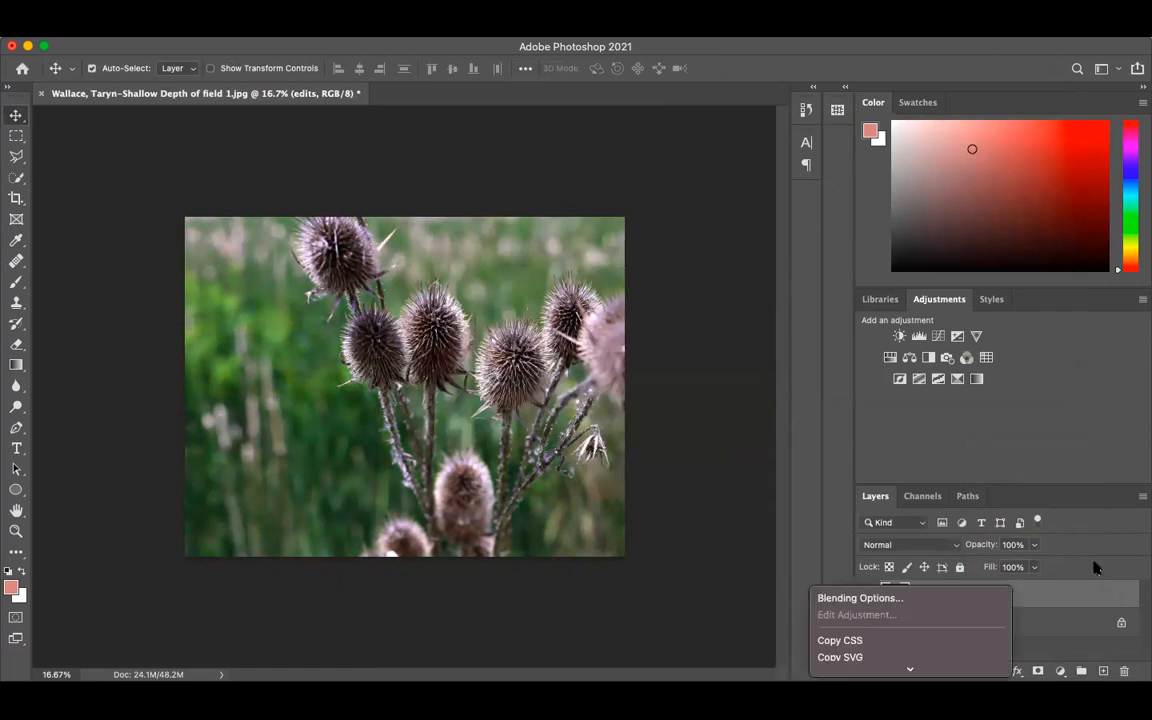
scroll(916, 621, down, 2)
scroll(918, 622, down, 3)
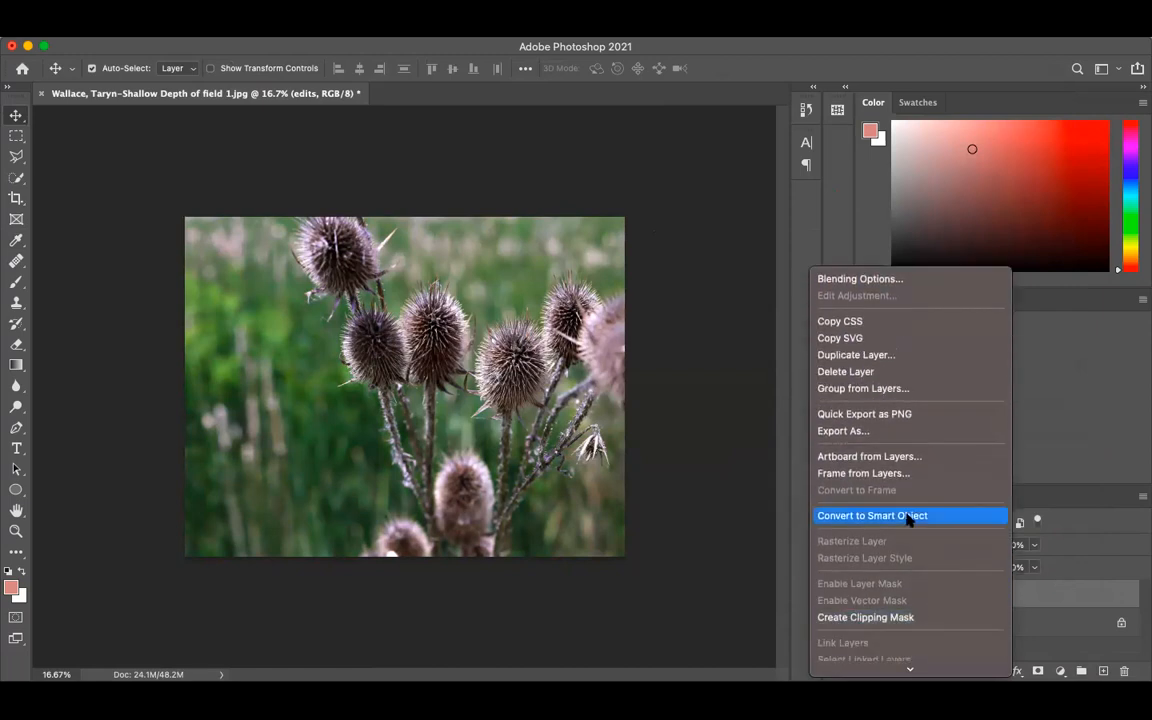
click(907, 516)
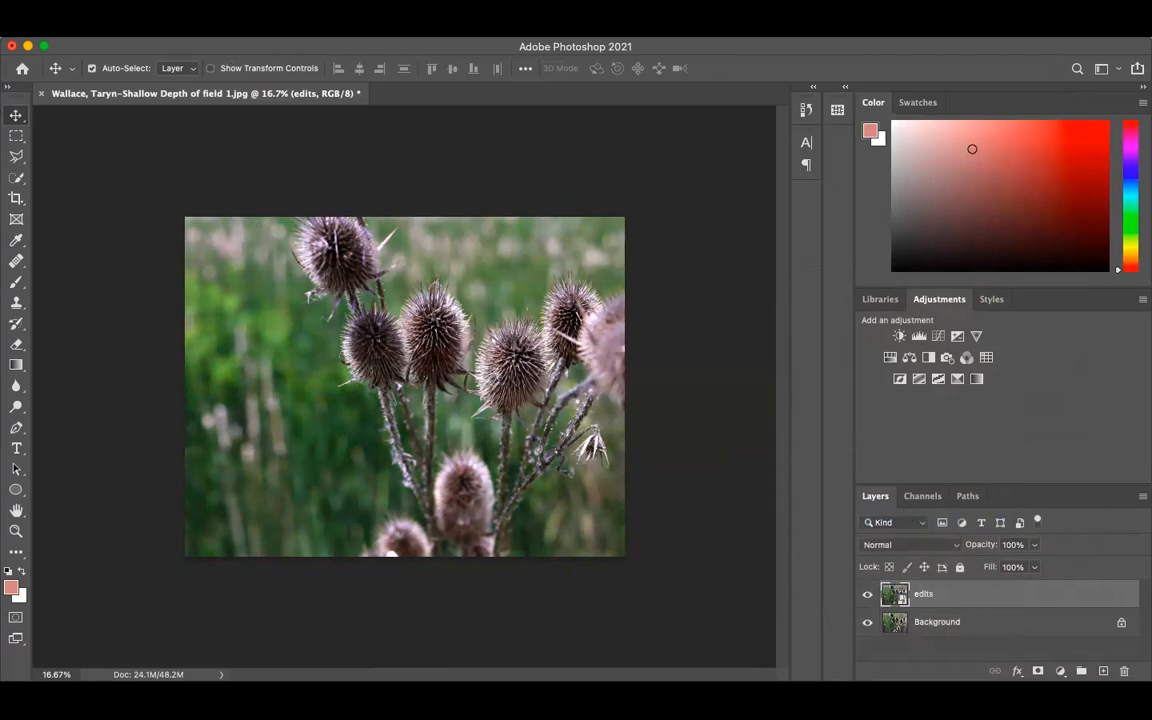
In the Camera Raw Filter, set Exposure +0.05, Contrast -26, Highlights -22, Shadows +36, Whites -27 and Blacks -31 for the "edits" layer.
click(371, 29)
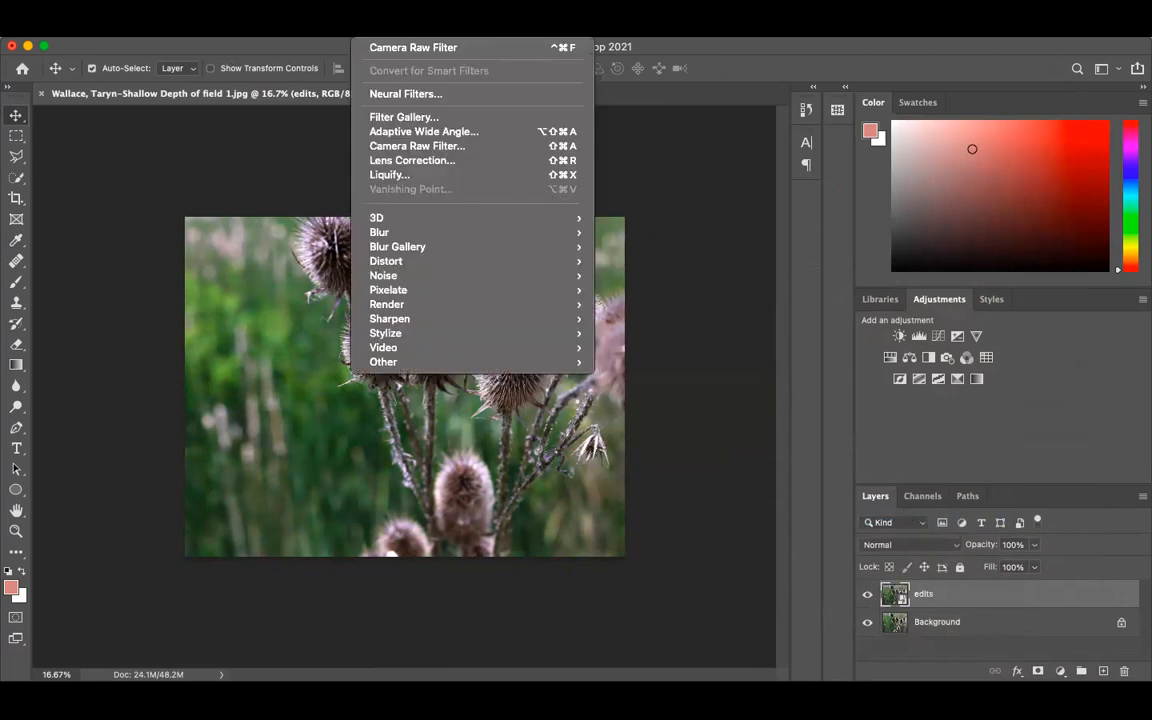
click(419, 147)
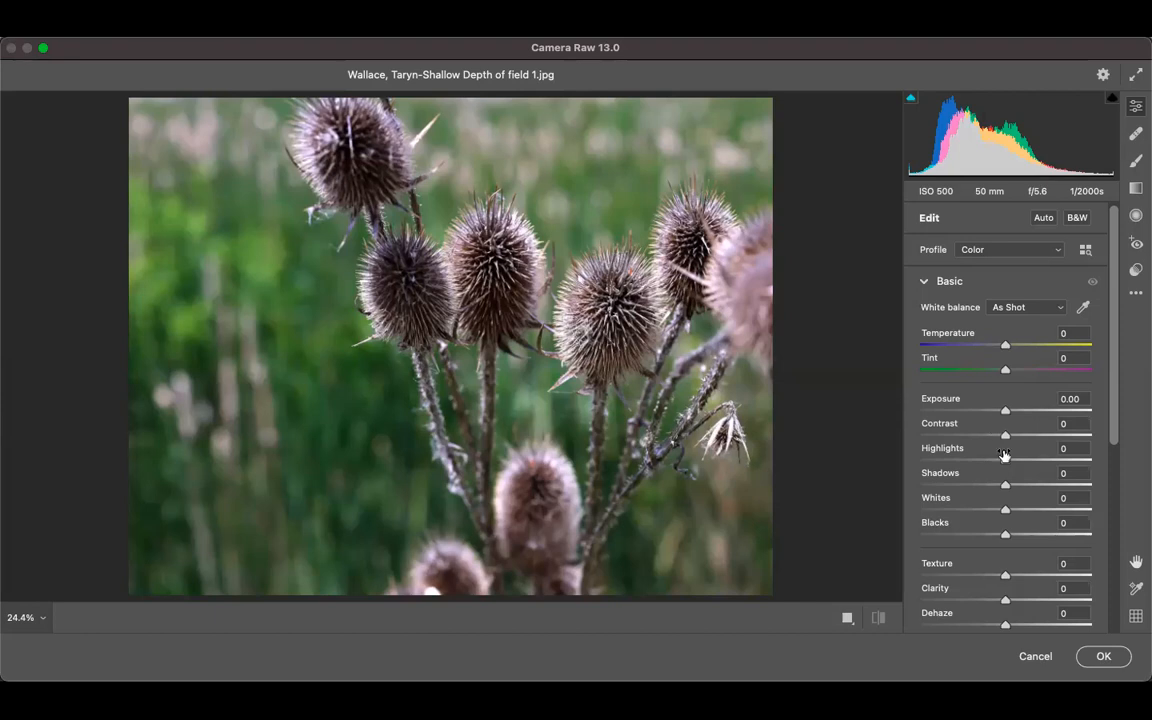
drag(1005, 413, 985, 439)
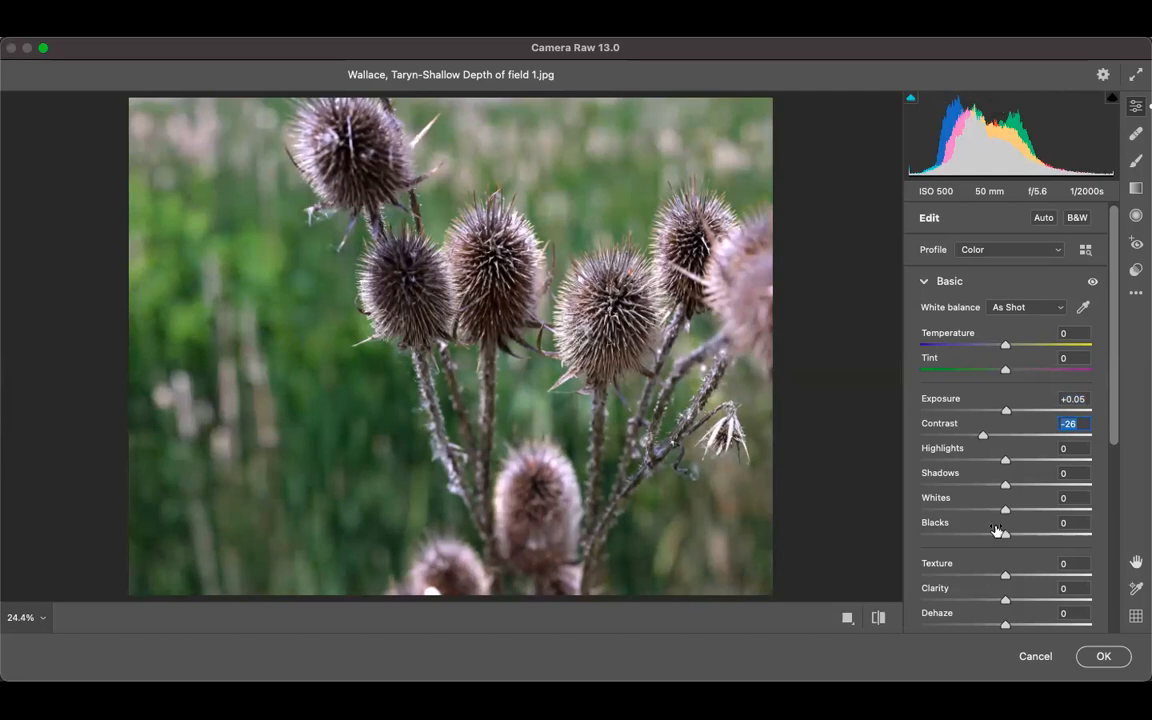
drag(1005, 537, 980, 535)
drag(1004, 490, 982, 511)
drag(1004, 463, 986, 462)
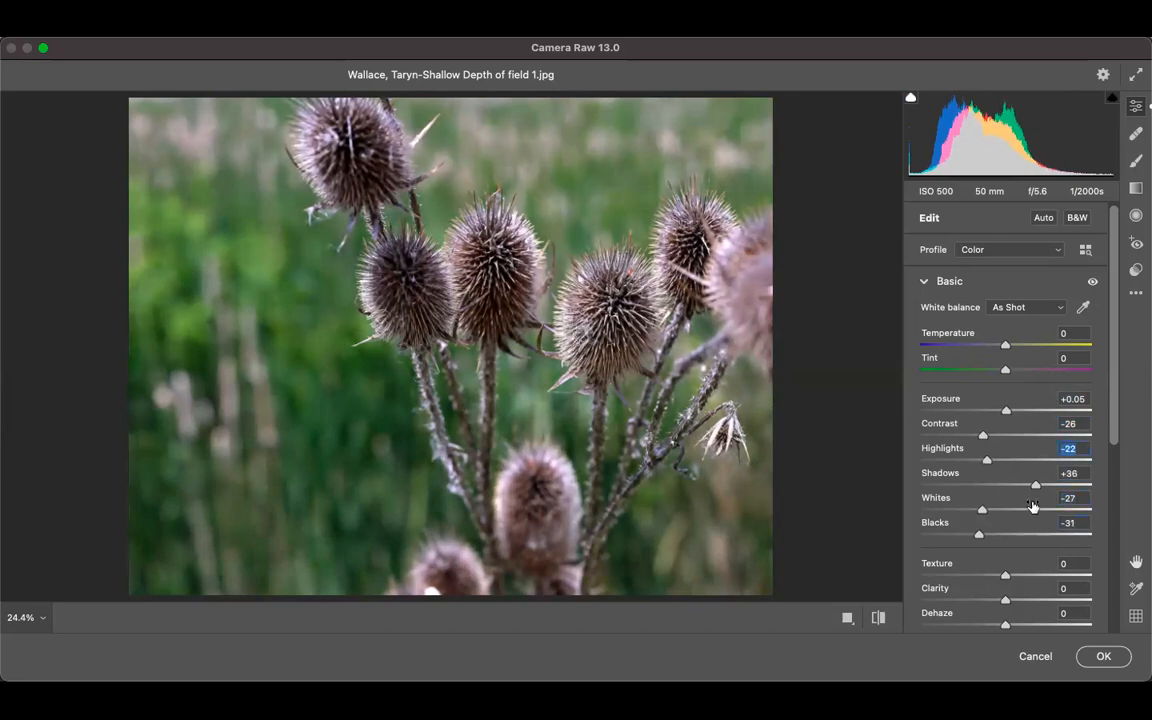
Set Clarity to +25, Dehaze to +11 and Vibrance to +17 in the Camera Raw basic adjustments.
scroll(1031, 490, down, 5)
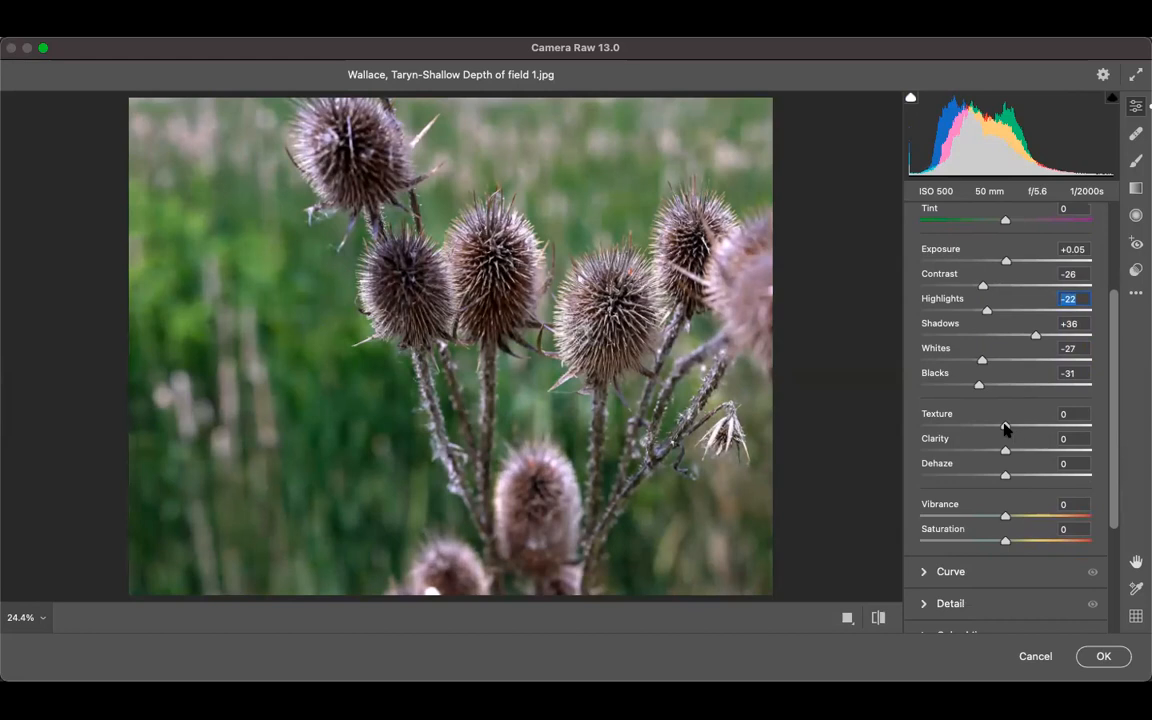
drag(1005, 453, 1027, 455)
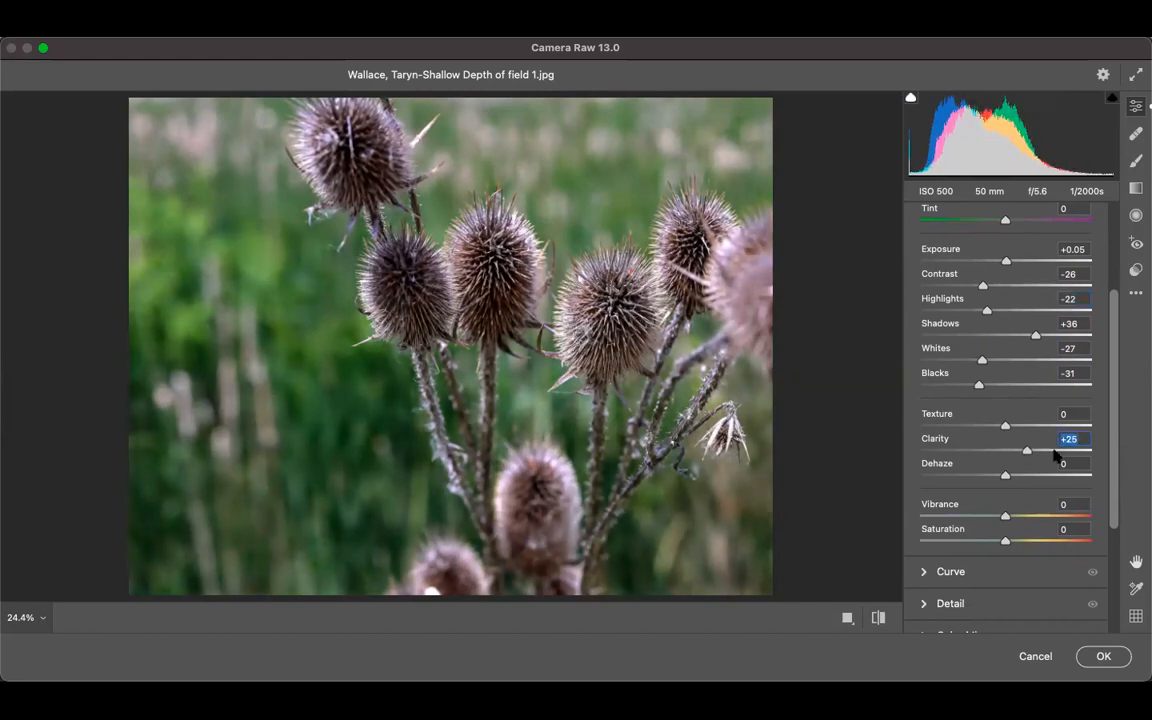
mouse_move(1005, 477)
mouse_down()
mouse_move(993, 479)
mouse_move(1015, 479)
mouse_up()
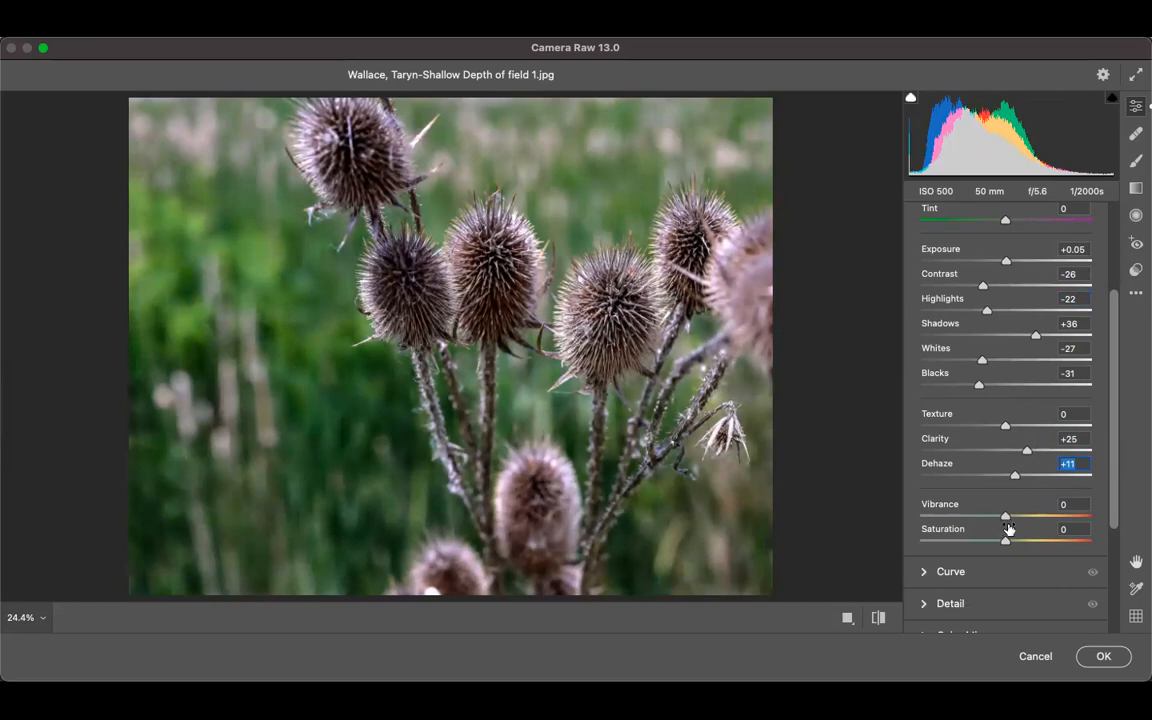
drag(1005, 519, 1019, 518)
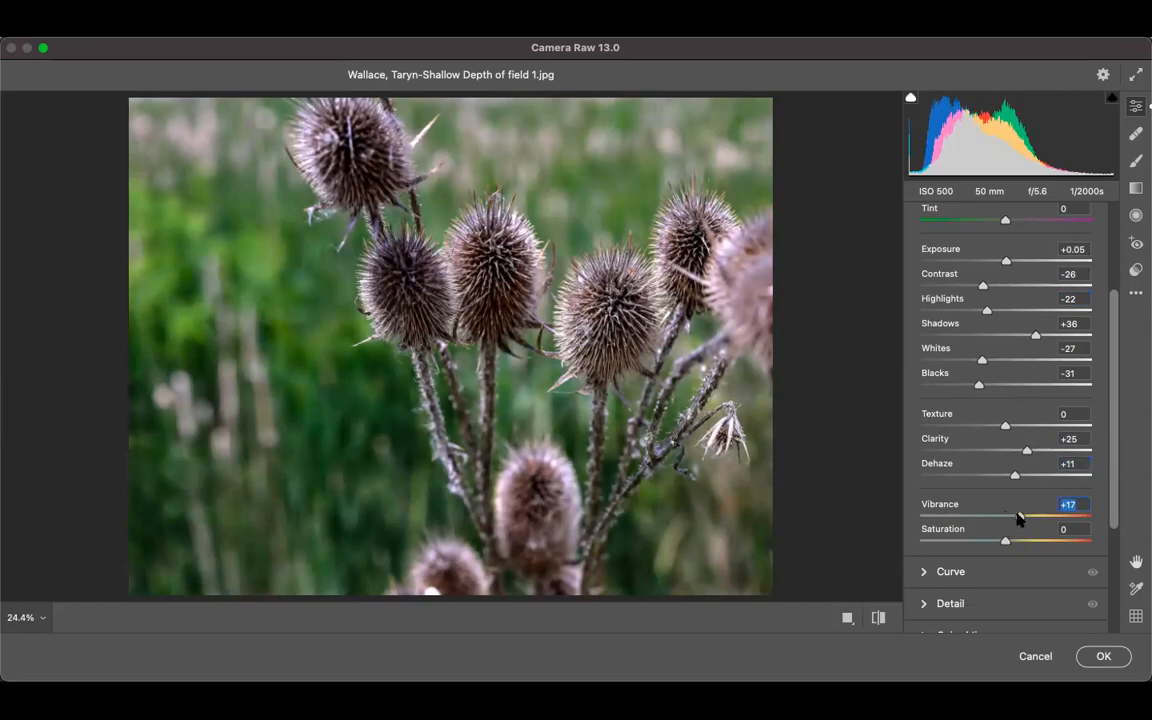
Look through the Curve, Detail, Color Mixer and Effects settings of the Camera Raw Filter.
scroll(1018, 517, down, 5)
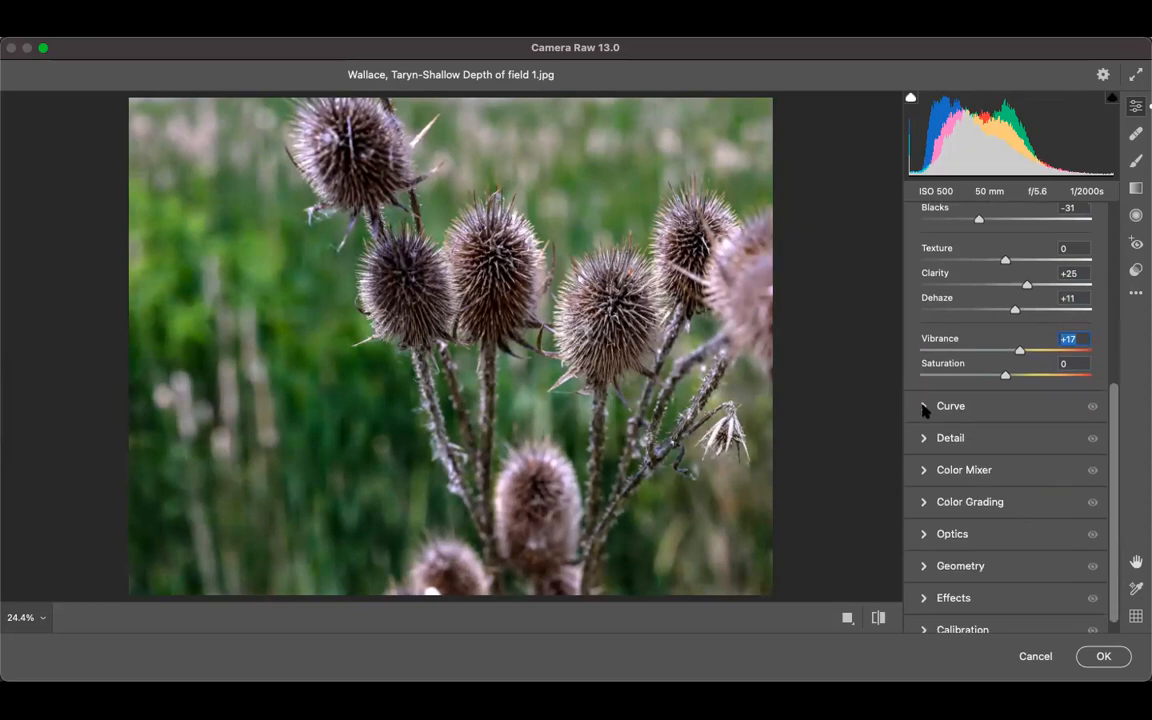
click(922, 405)
scroll(953, 582, down, 5)
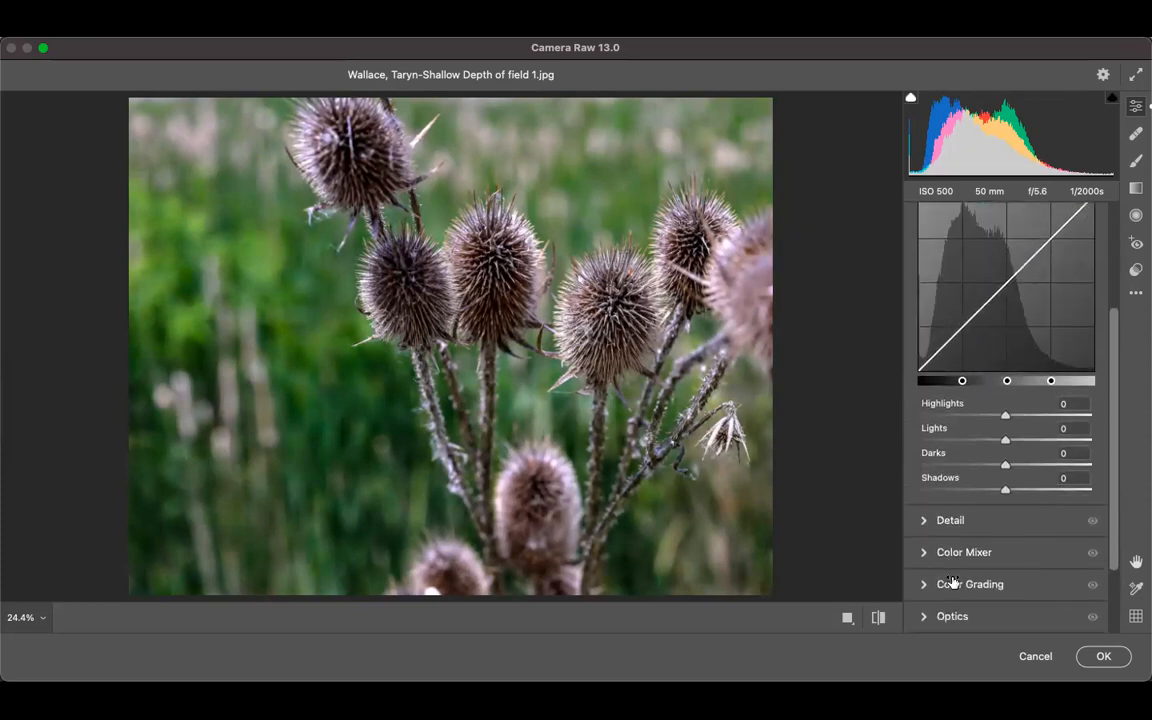
click(927, 422)
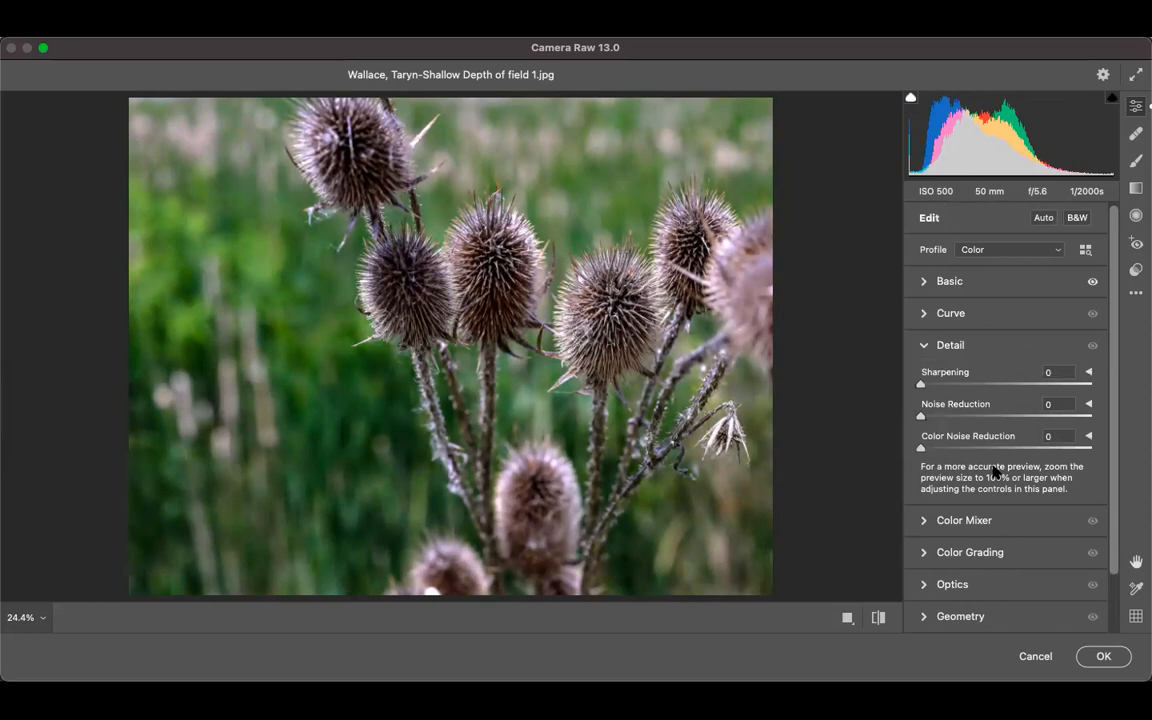
click(936, 519)
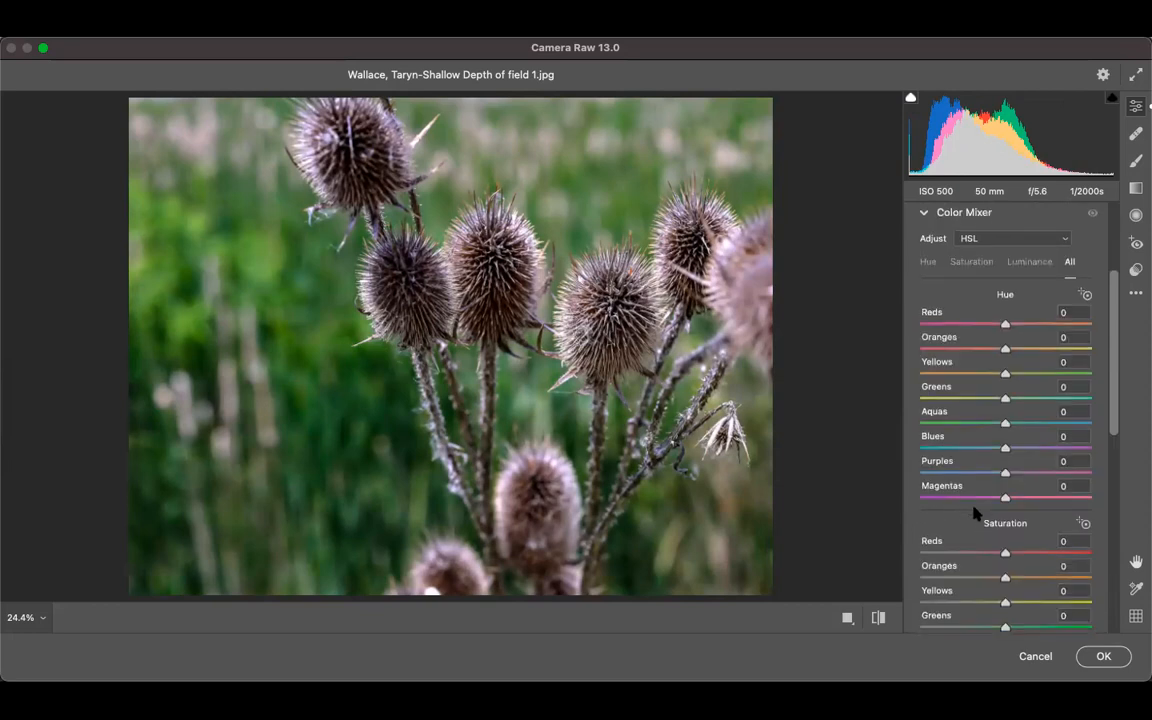
scroll(975, 512, down, 10)
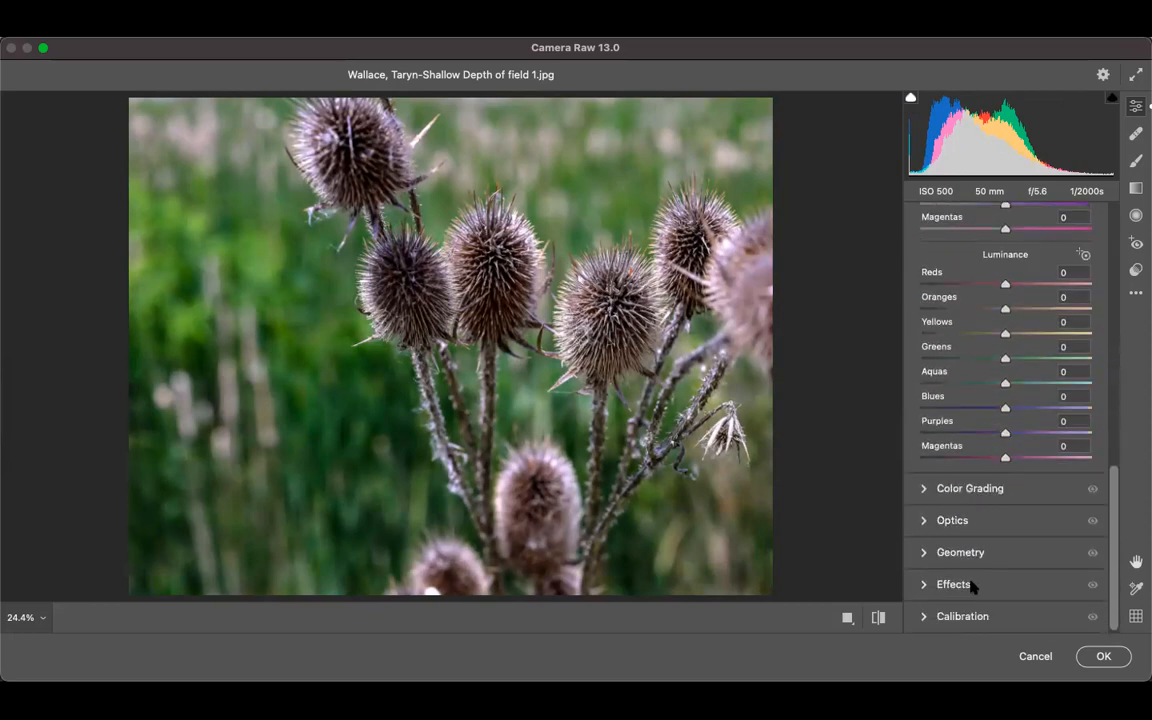
click(926, 585)
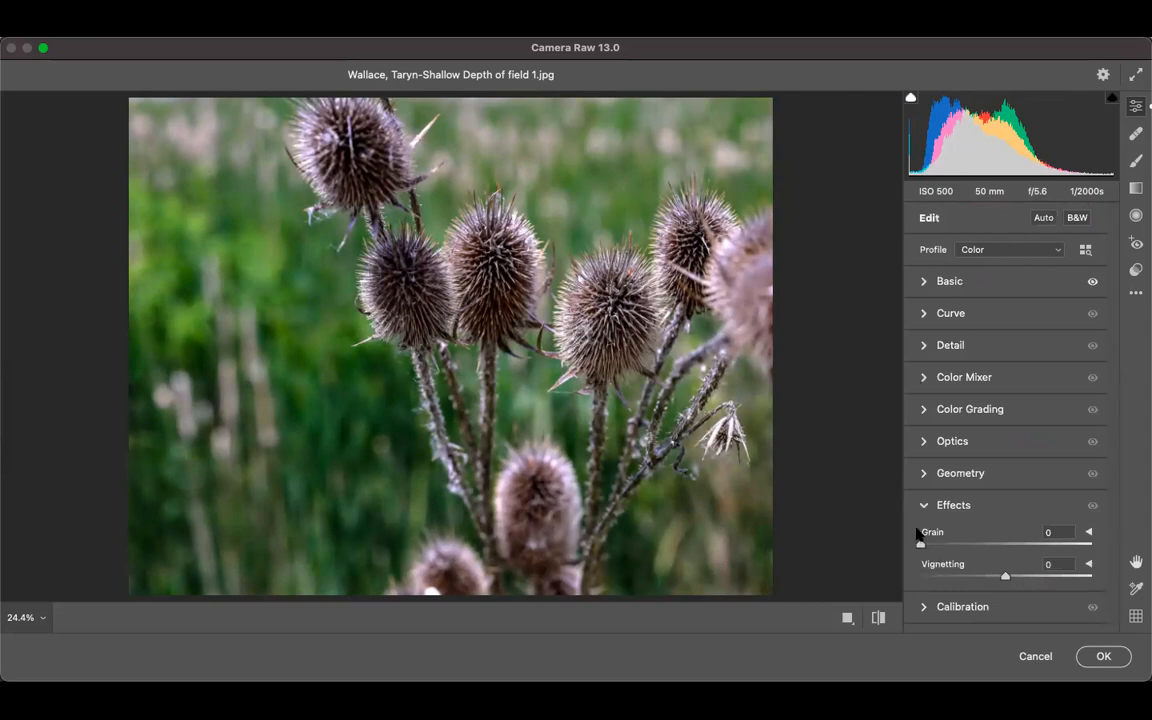
Try an Optics Distortion of -25 and a Vignette of -16, resetting each to 0.
click(931, 441)
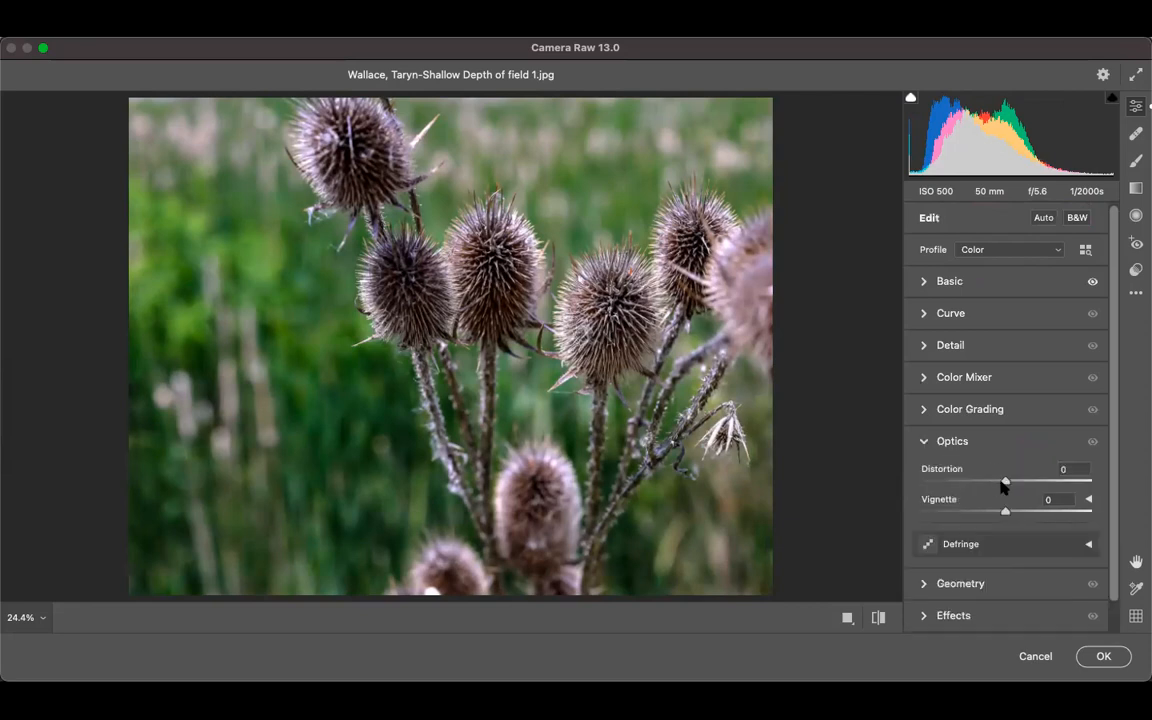
mouse_move(1005, 483)
mouse_down()
mouse_move(1090, 488)
mouse_move(1006, 484)
mouse_up()
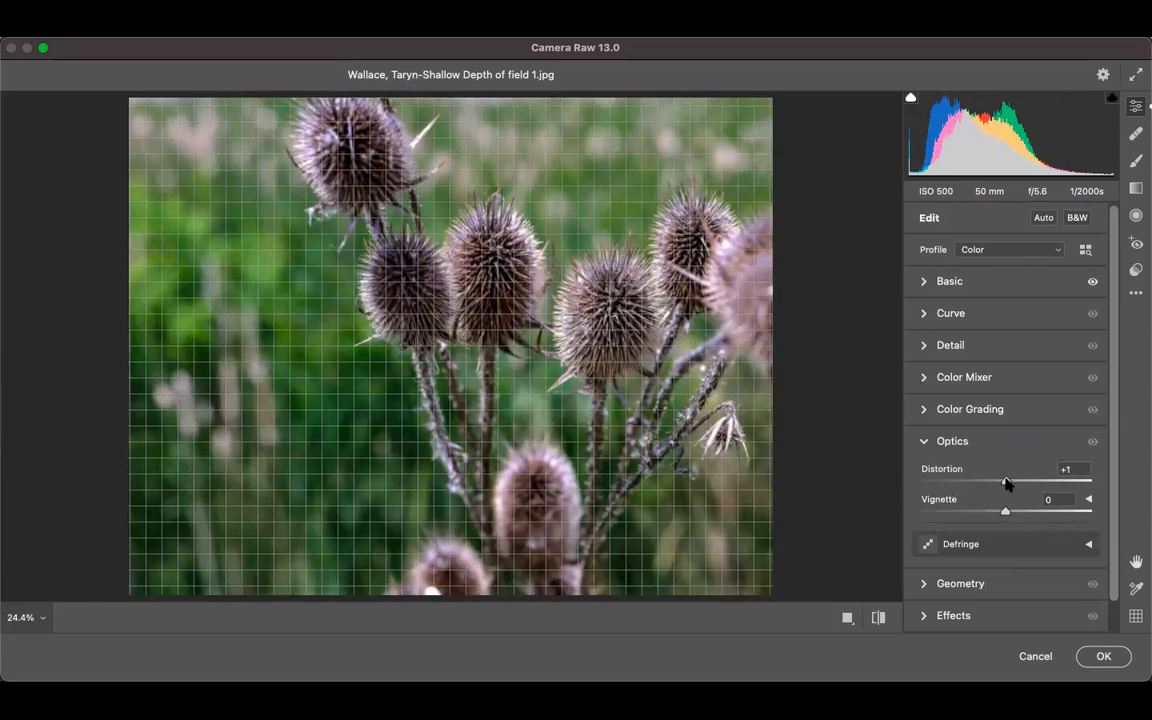
drag(1006, 484, 983, 481)
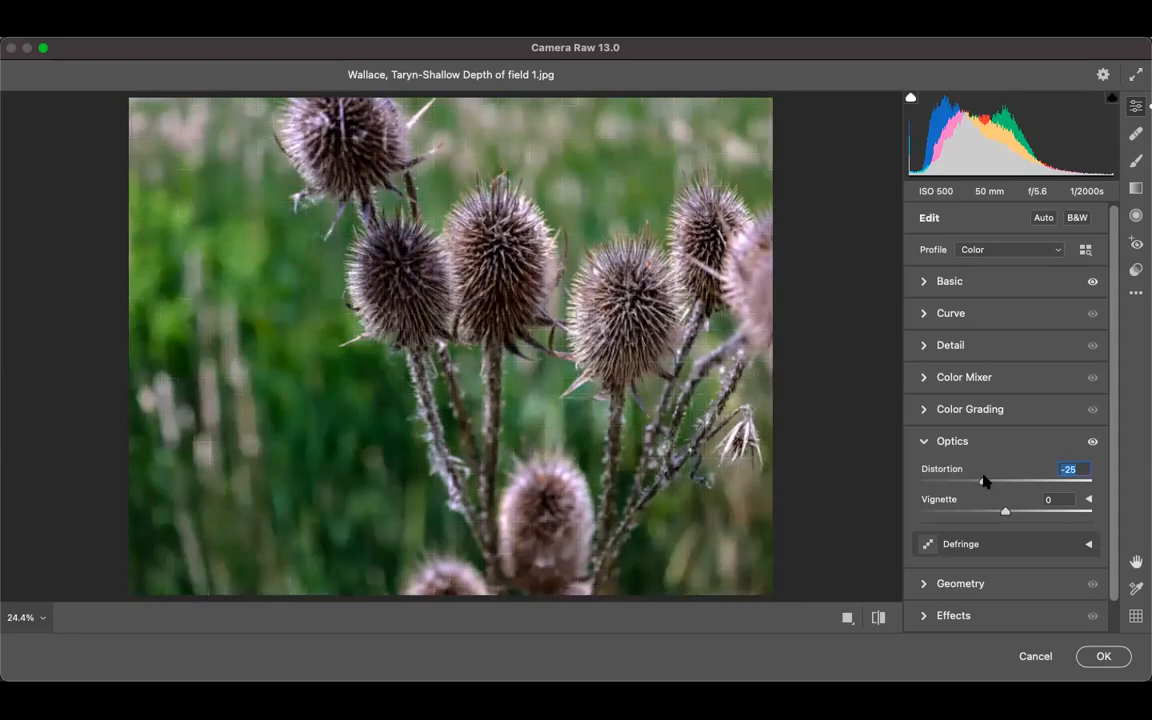
drag(983, 481, 1006, 491)
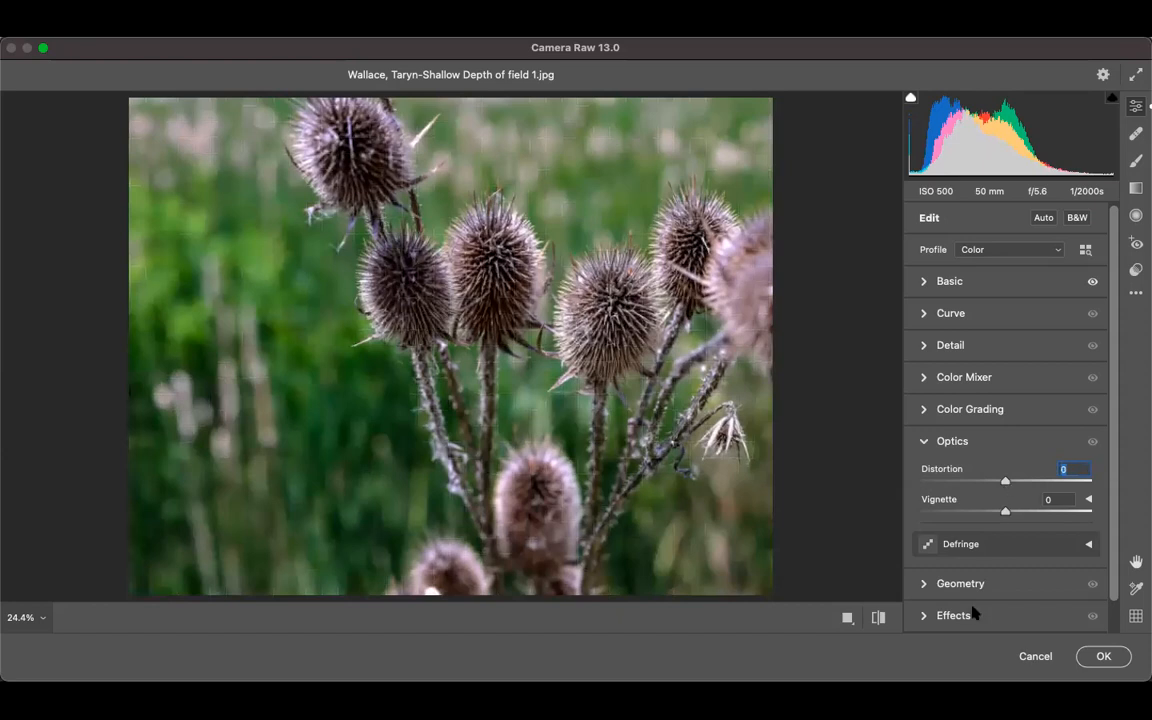
mouse_move(1005, 511)
mouse_down()
mouse_move(928, 509)
mouse_move(1108, 505)
mouse_move(991, 504)
mouse_up()
click(991, 504)
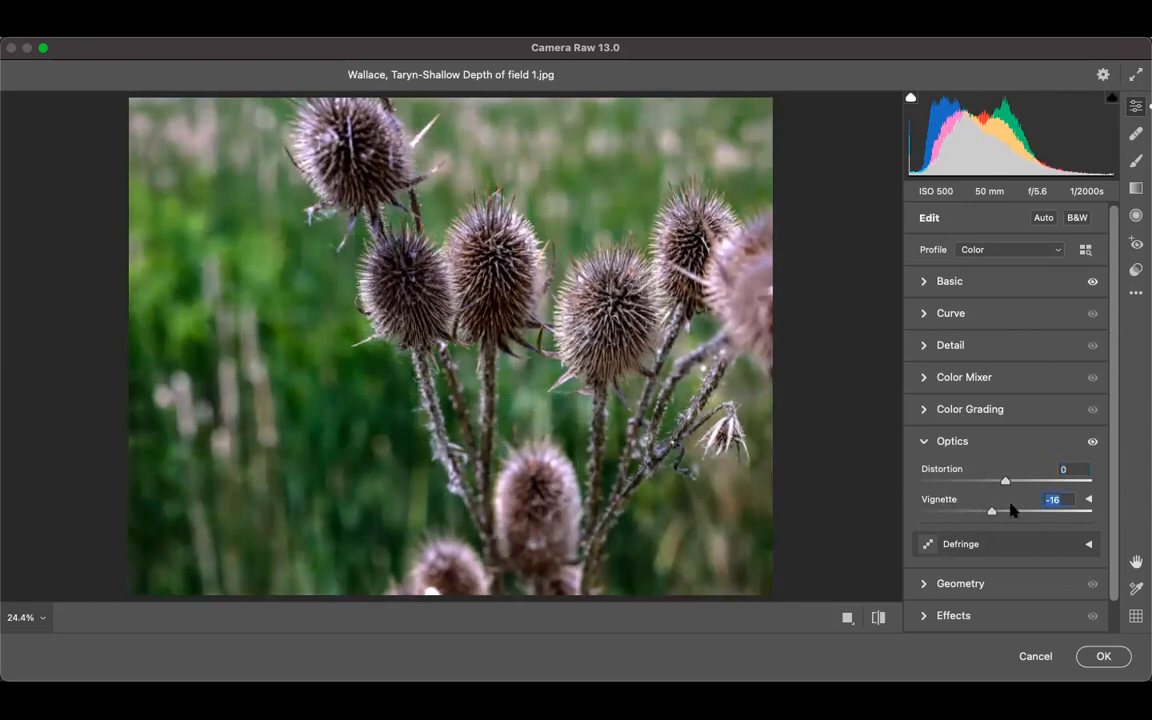
text(0)
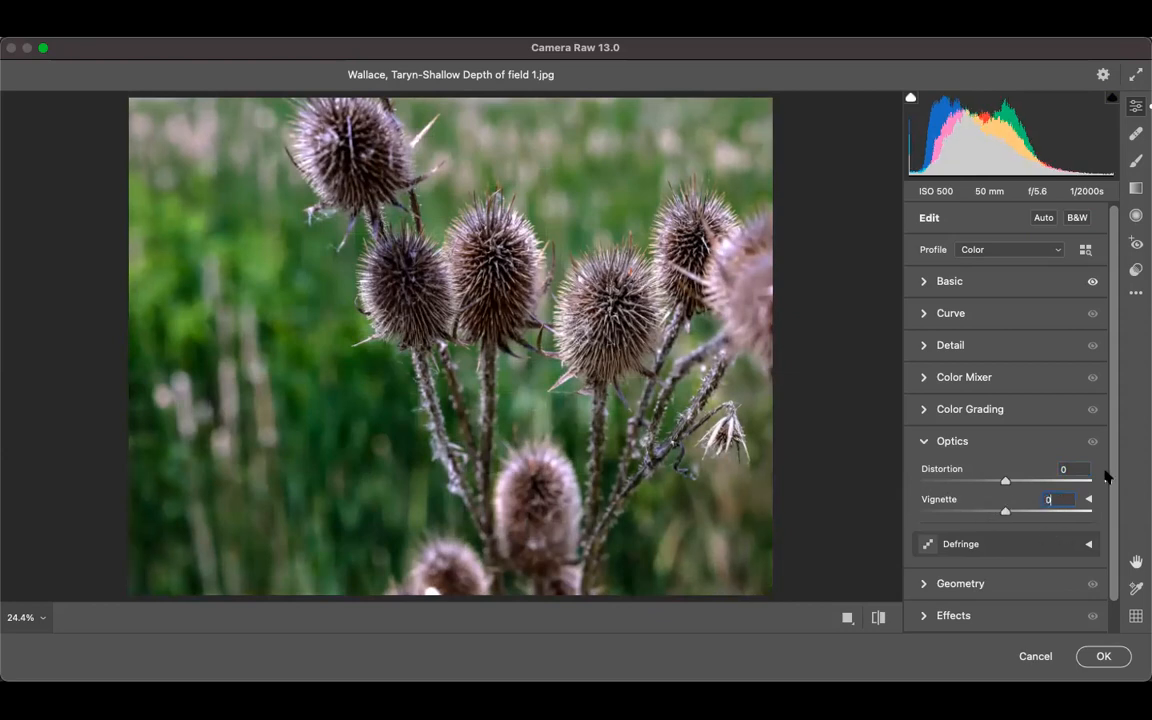
Apply the Camera Raw adjustments to the "edits" smart object.
scroll(1105, 512, down, 1)
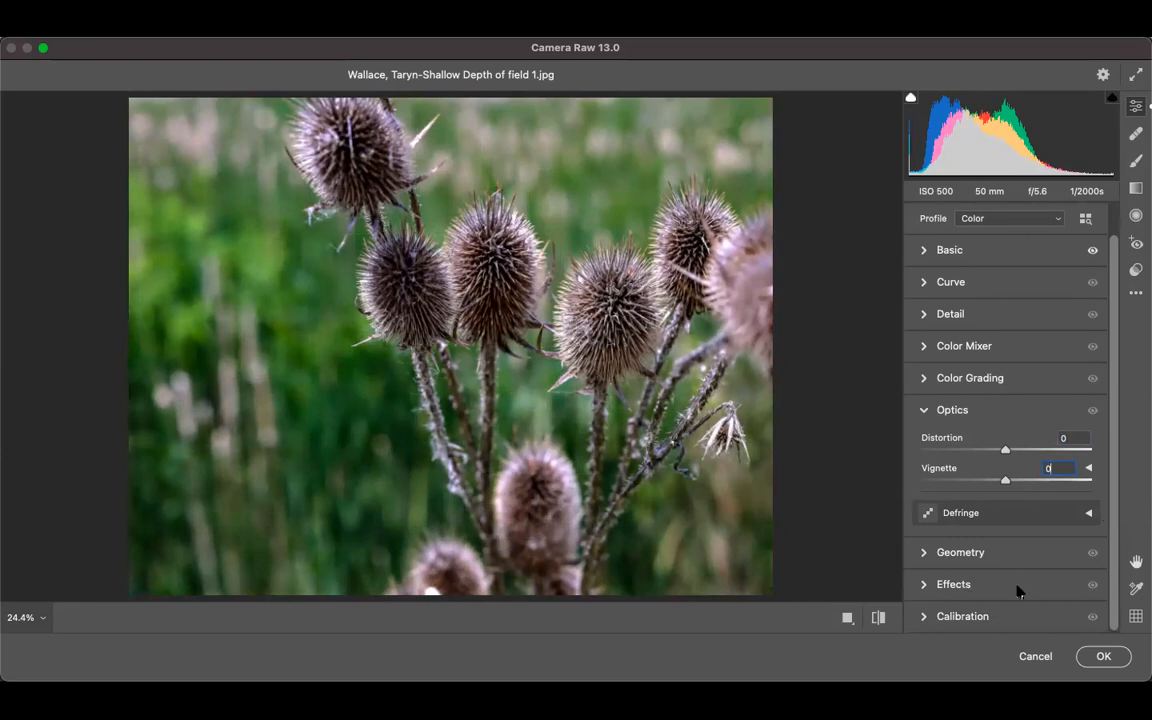
click(1104, 657)
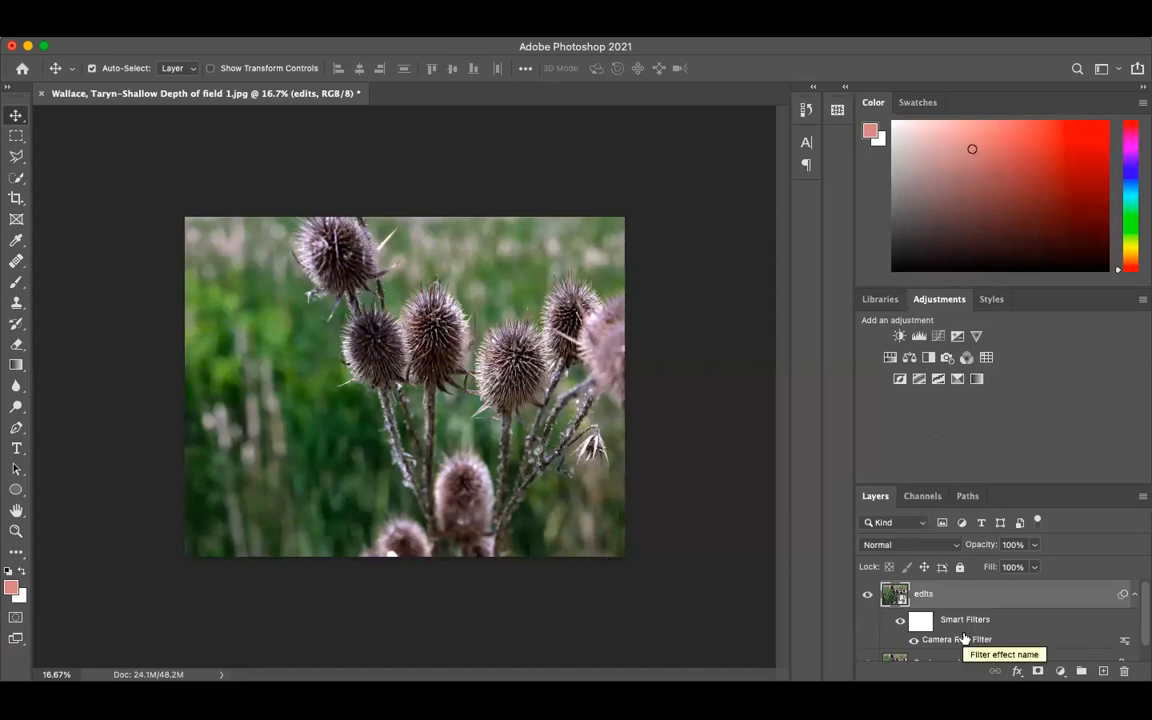
Reopen the Camera Raw smart filter on "edits", set Shadows to +15 and apply the black-and-white treatment.
double_click(958, 638)
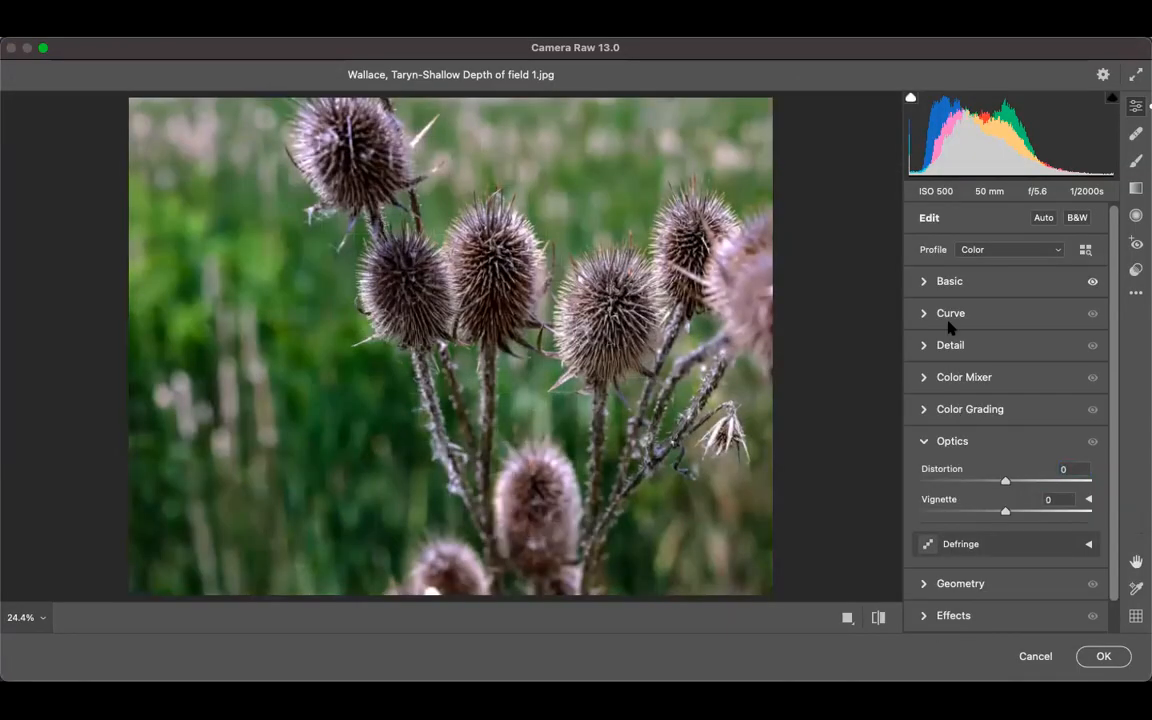
click(949, 281)
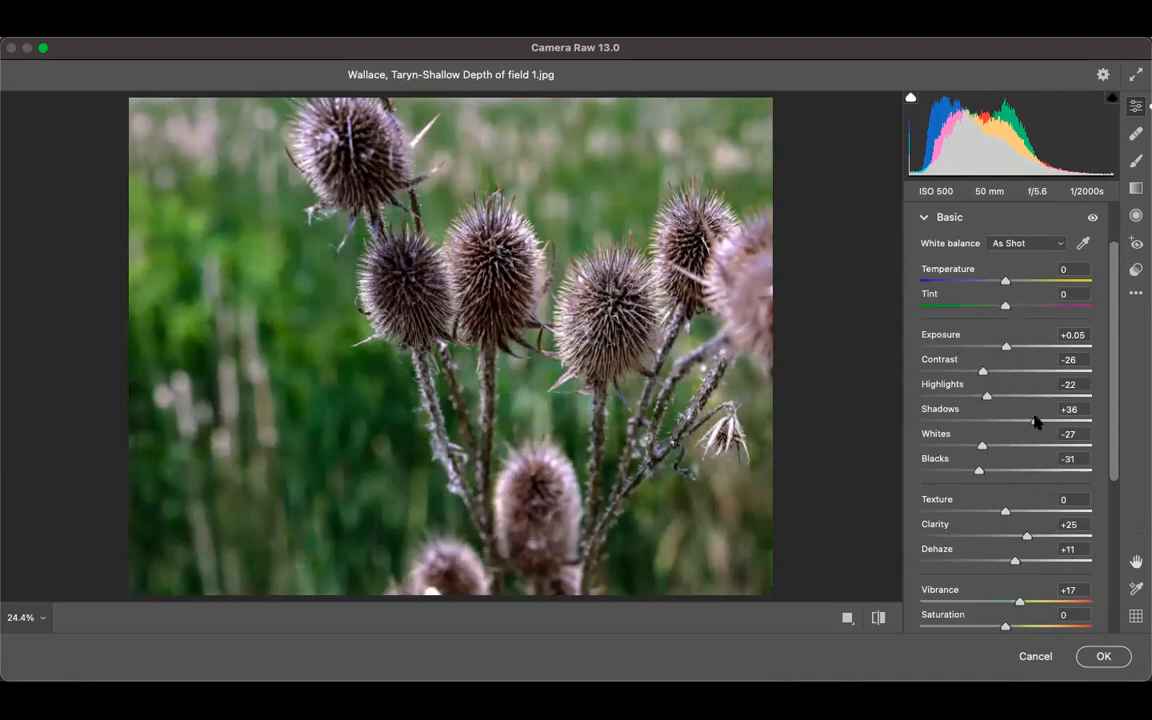
drag(1036, 424, 1017, 422)
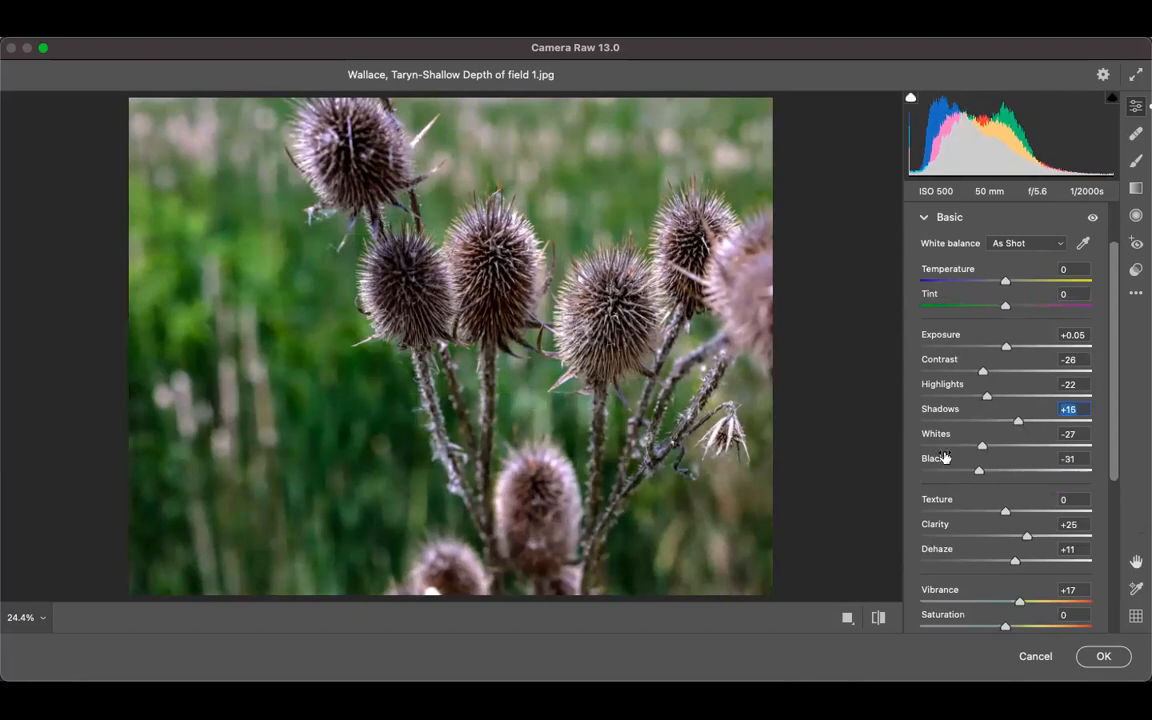
scroll(1072, 280, up, 2)
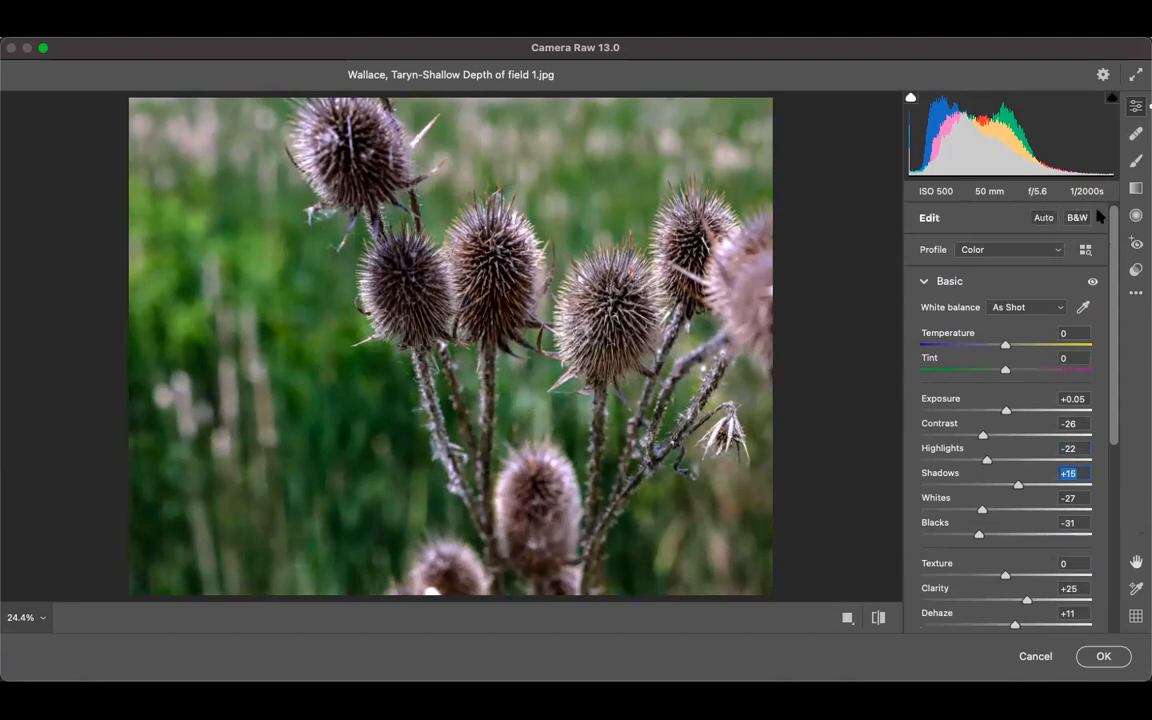
click(1078, 218)
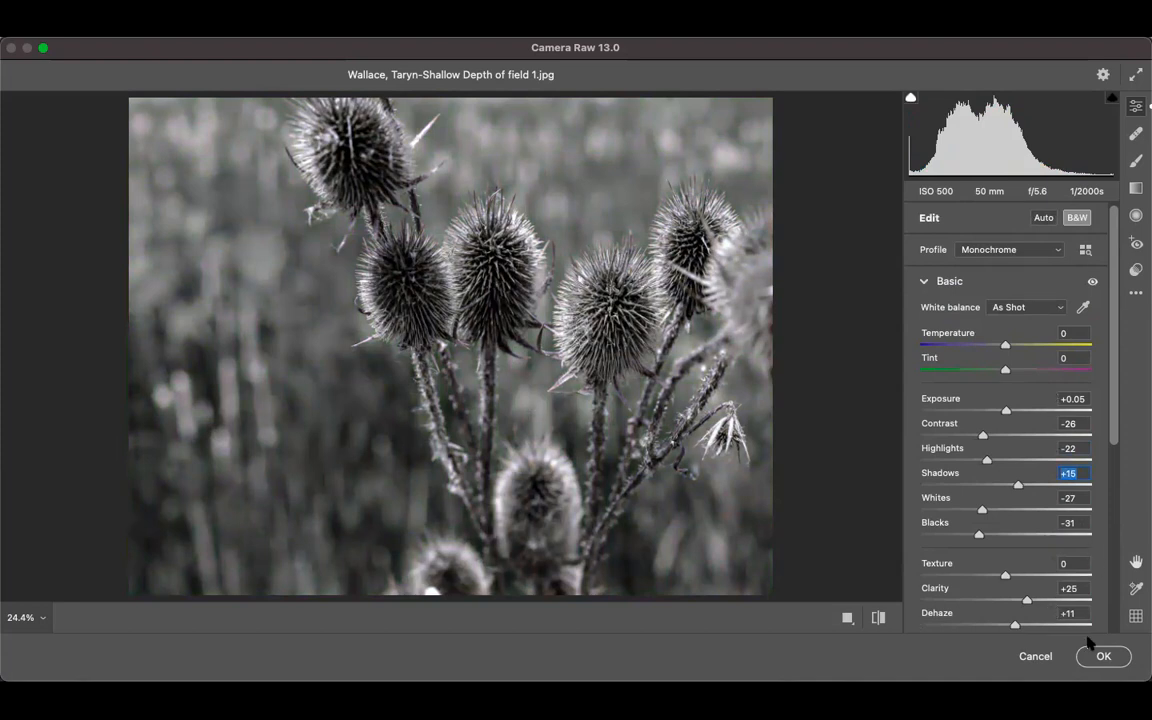
click(1101, 656)
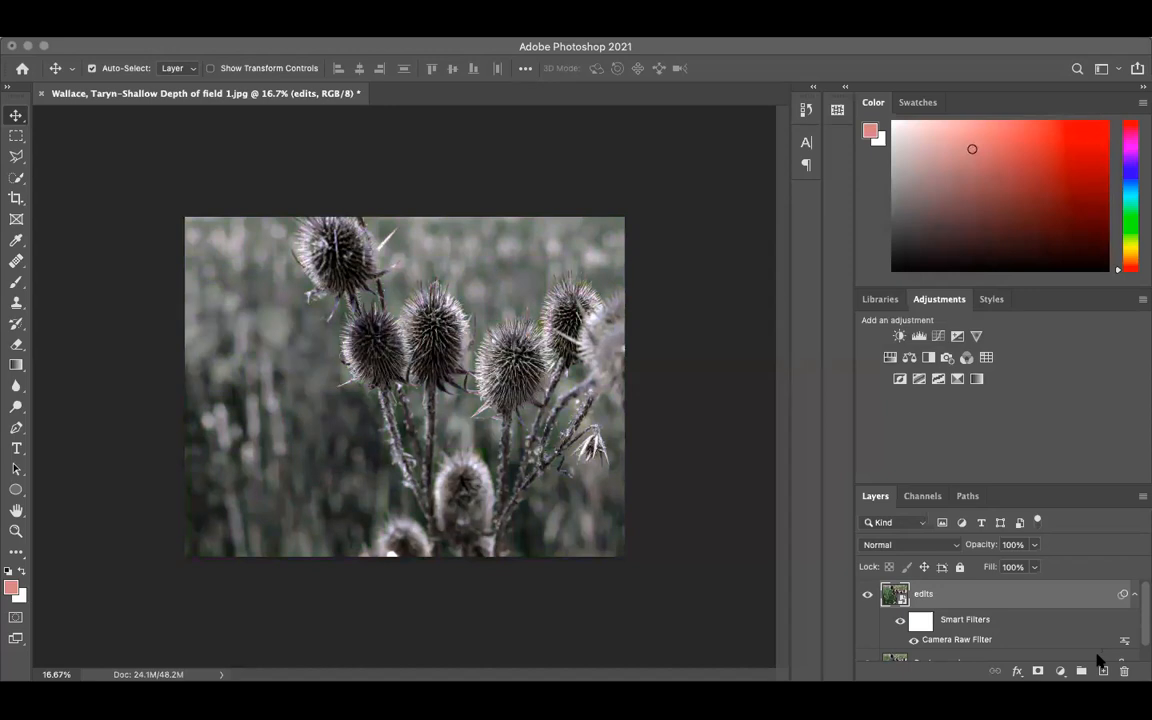
Edit the Camera Raw smart filter again to turn off the black-and-white treatment and apply the Color profile.
double_click(1000, 641)
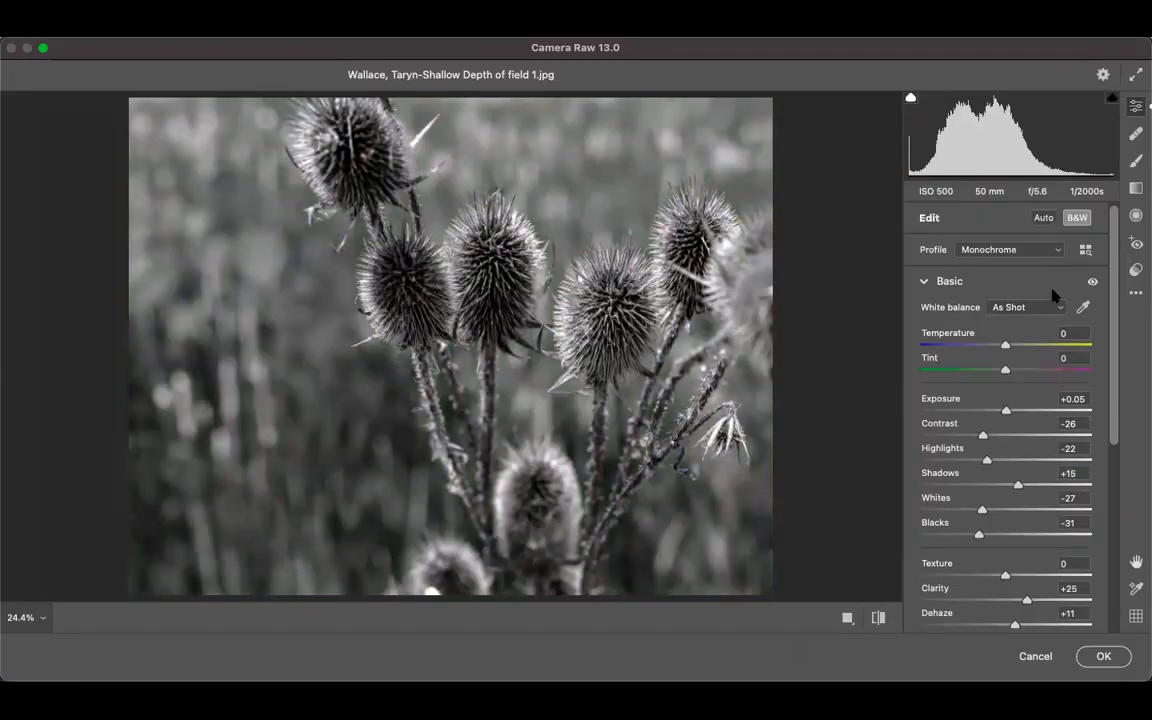
click(1077, 217)
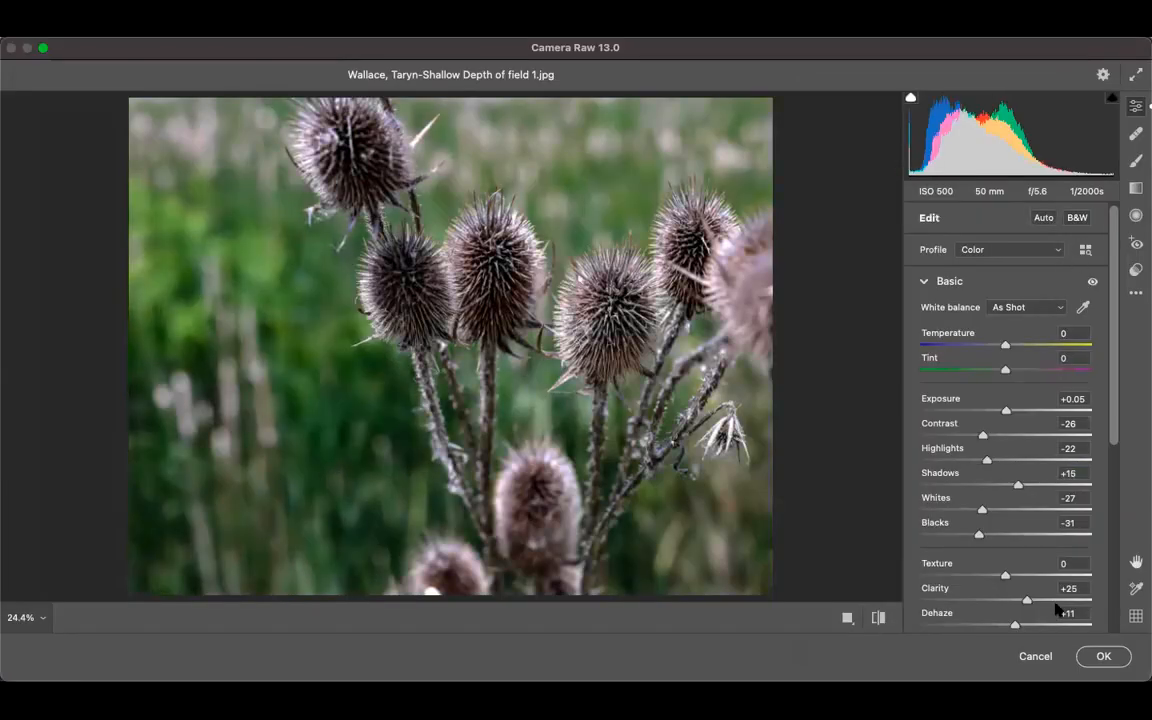
click(1104, 656)
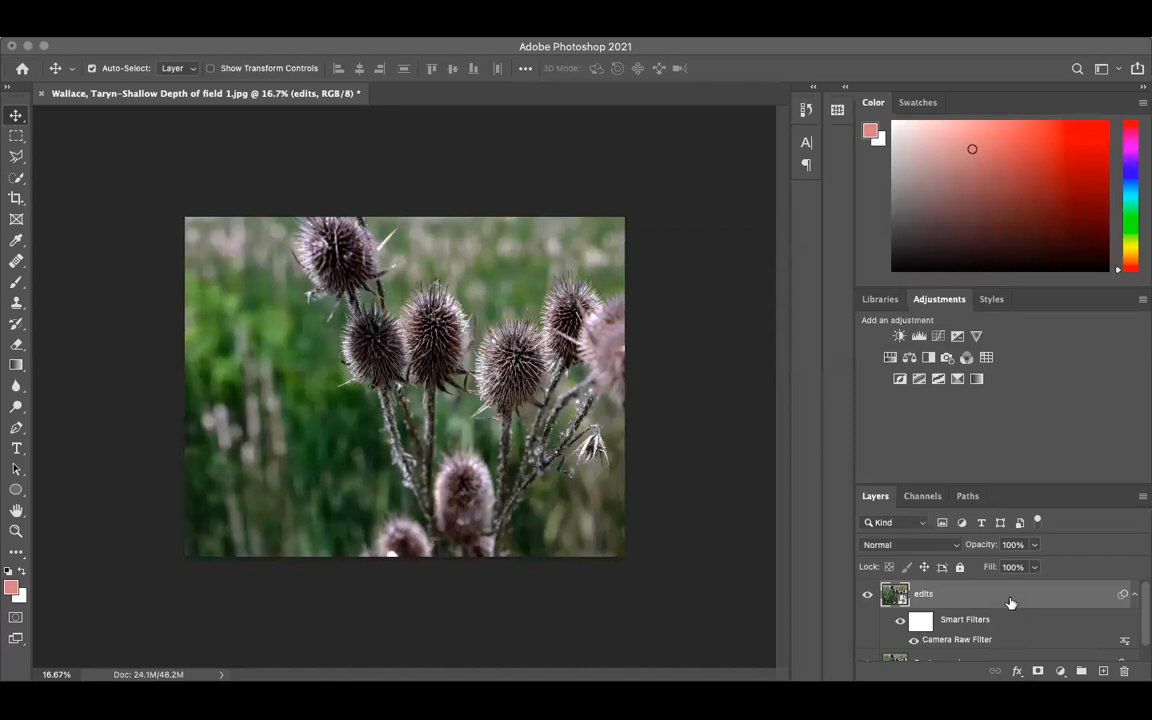
scroll(960, 620, down, 1)
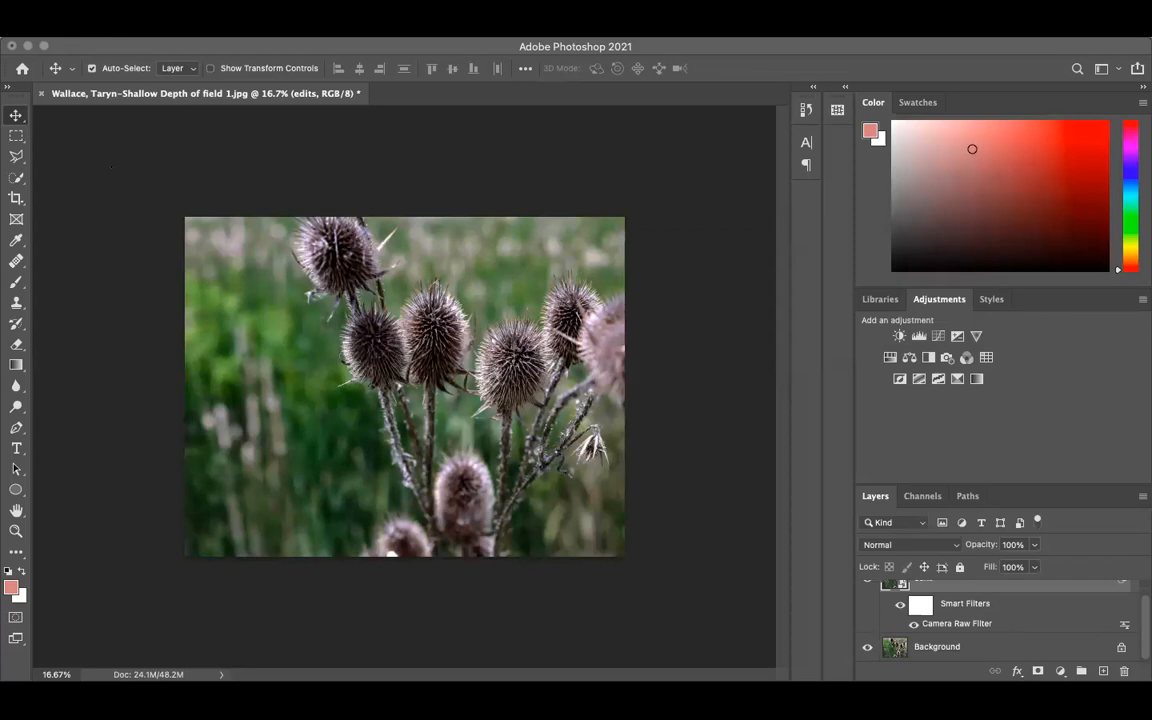
Save the document on the computer in the Downloads folder in Photoshop format with layers, keeping the proposed "Shallow Depth of field 1" file name.
click(117, 29)
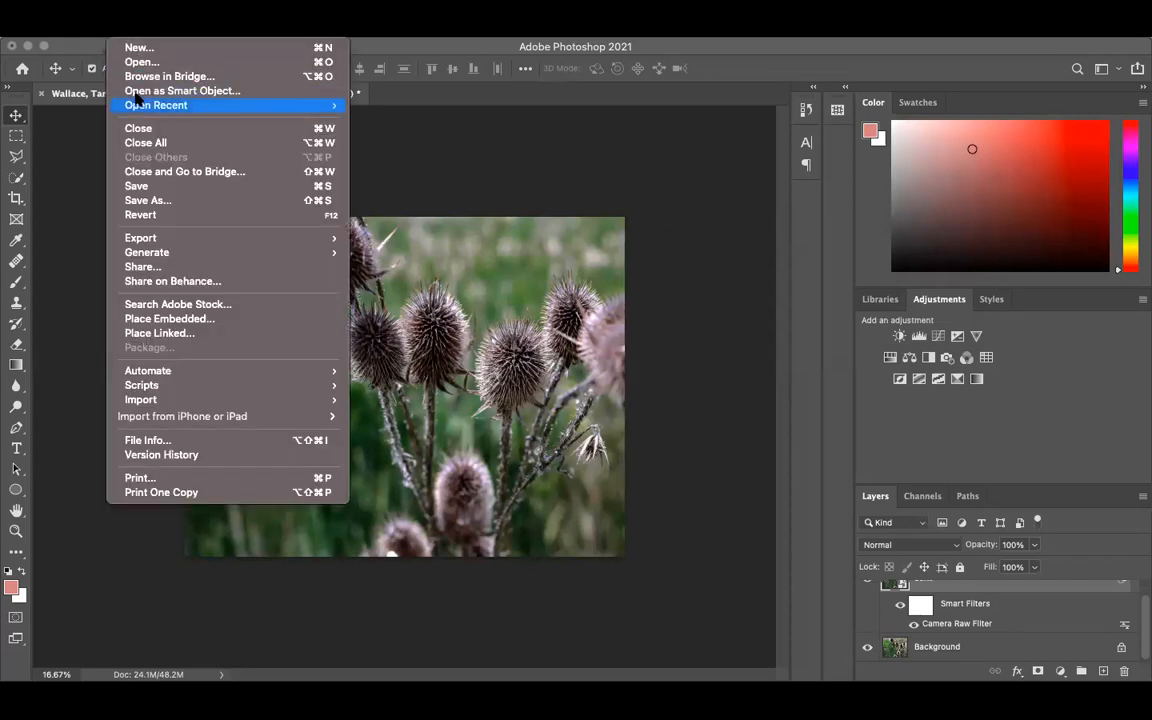
click(157, 199)
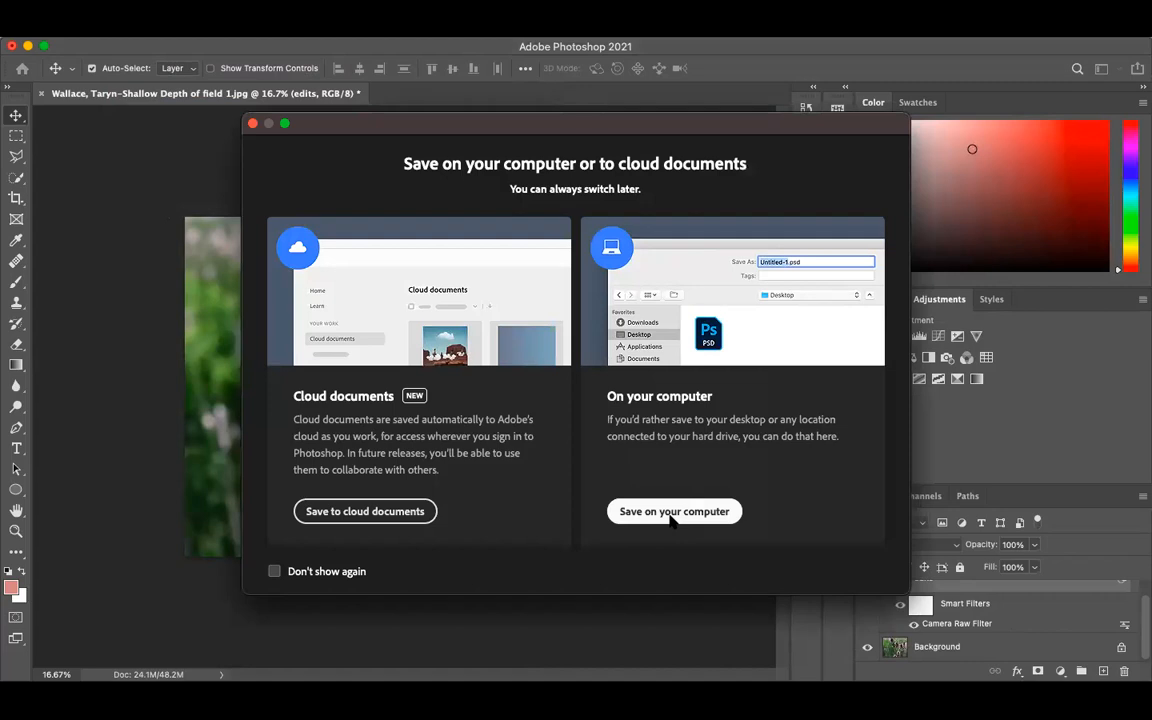
click(671, 515)
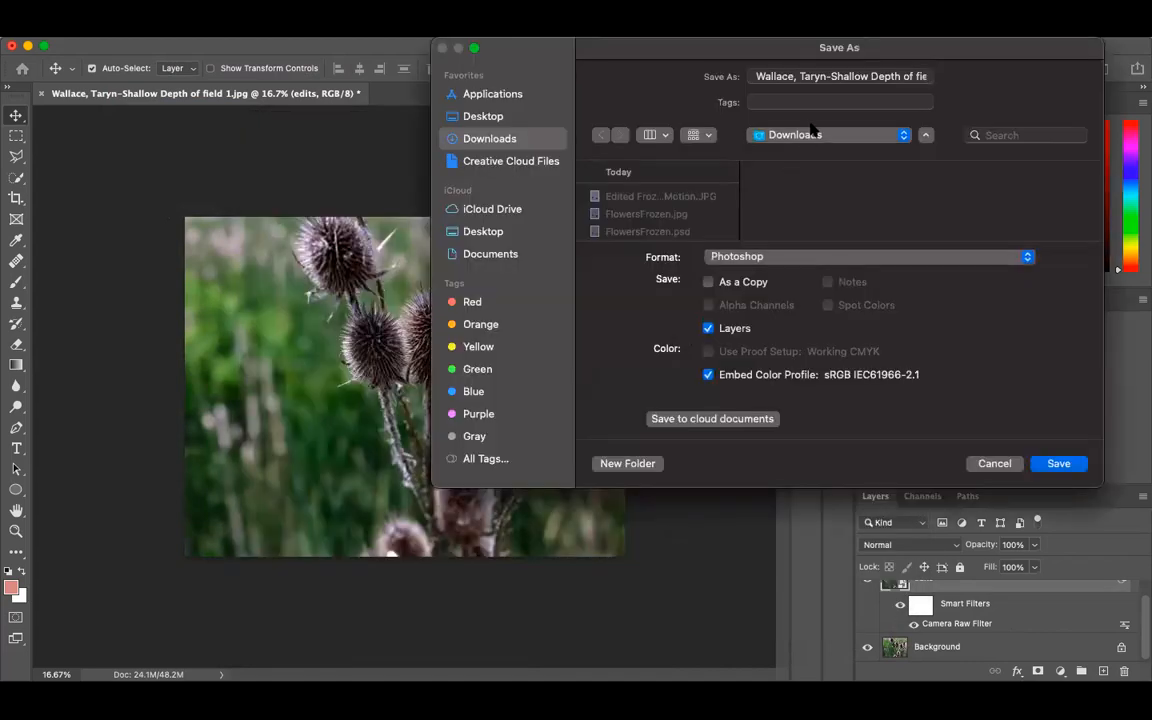
click(808, 77)
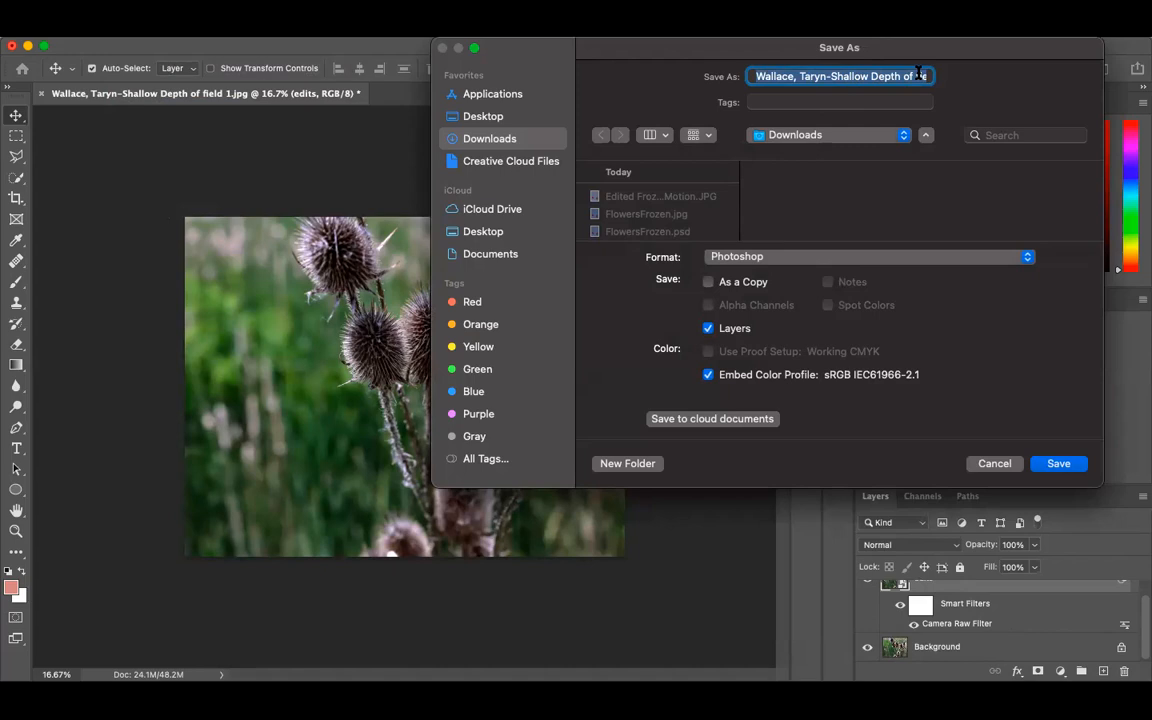
key(Right)
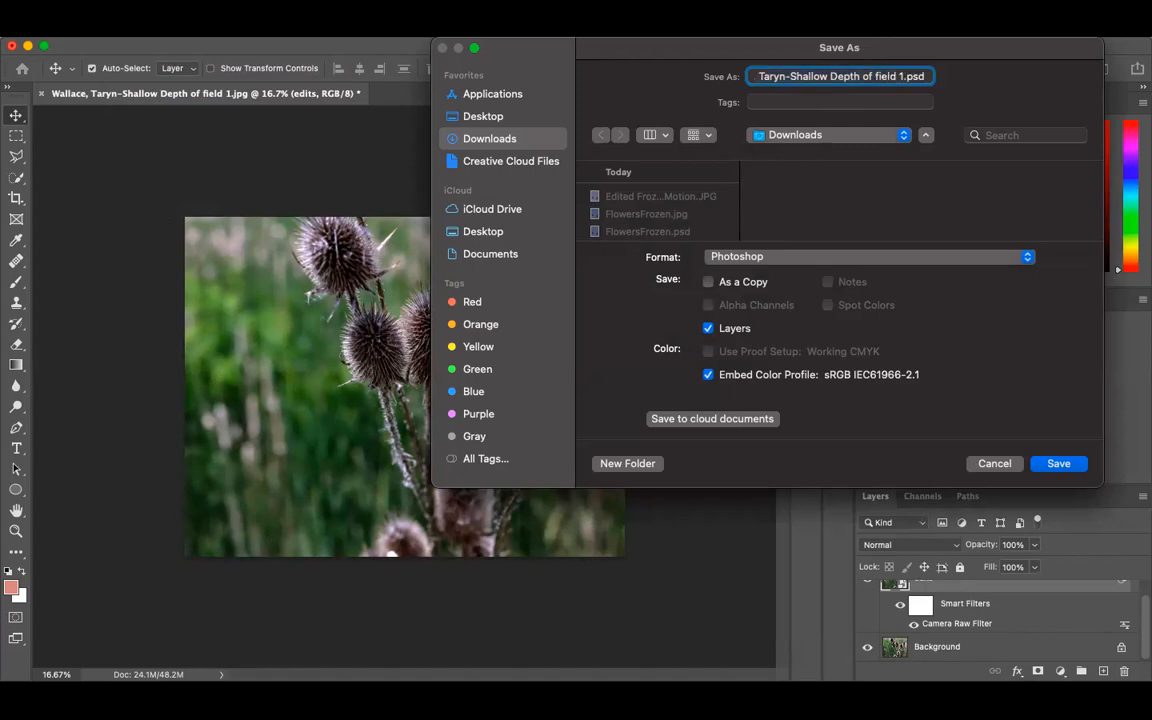
click(903, 76)
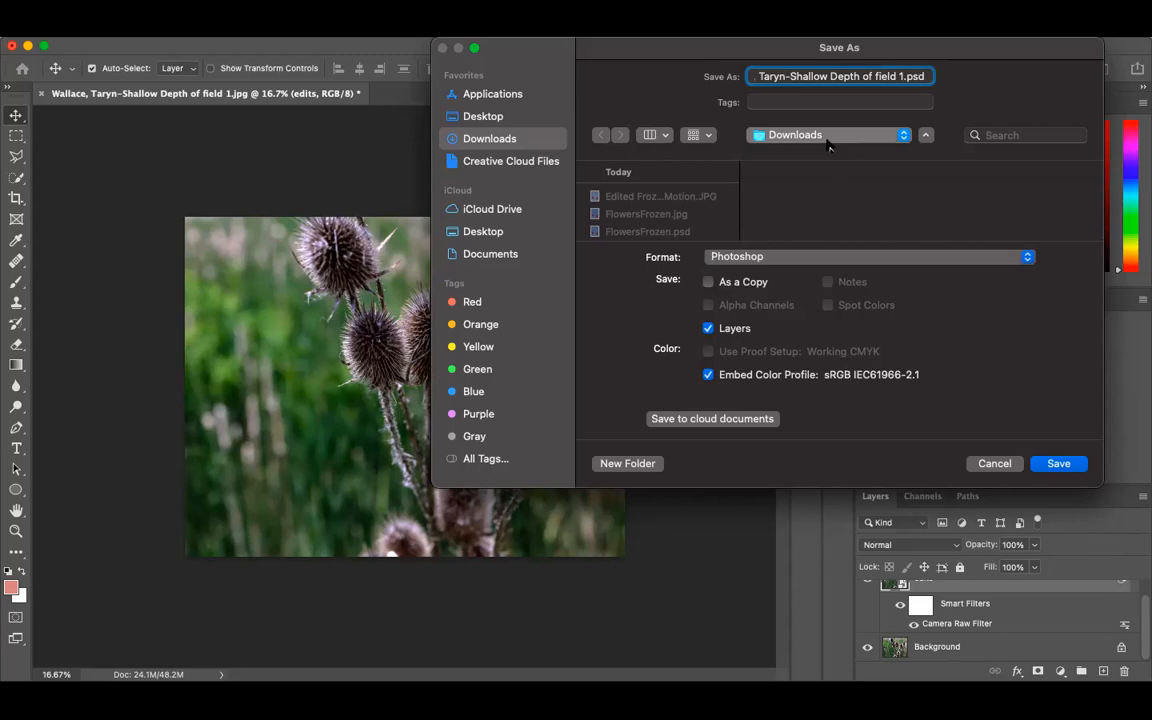
click(786, 258)
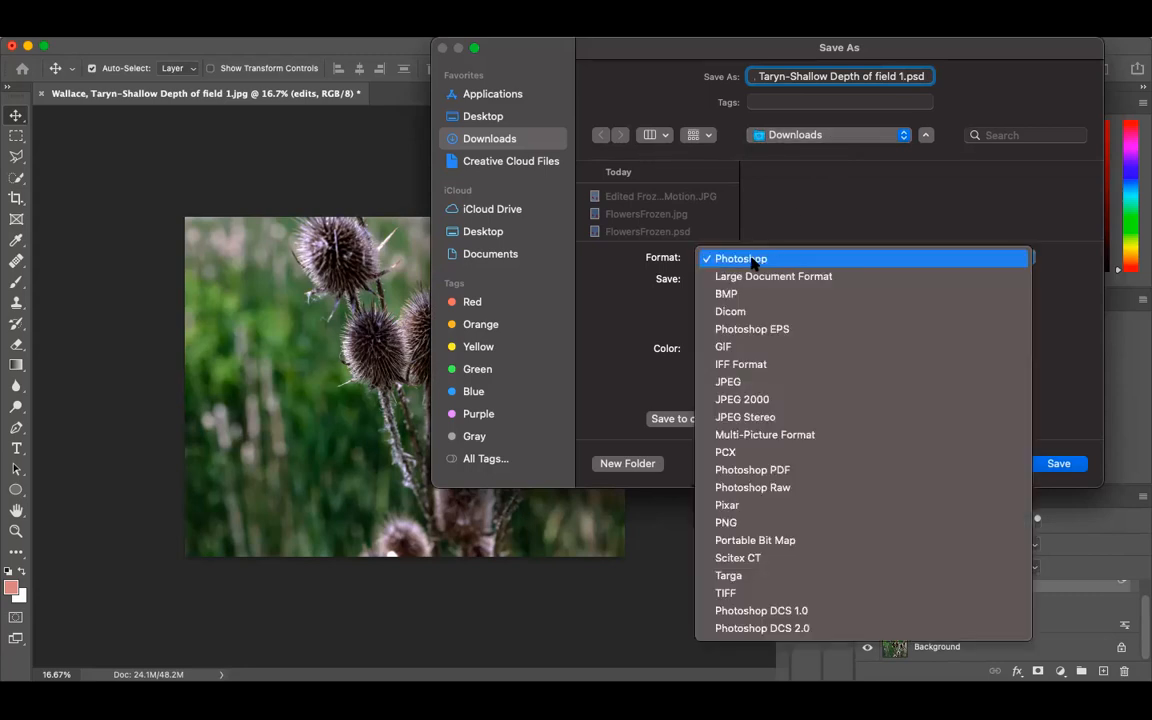
click(753, 260)
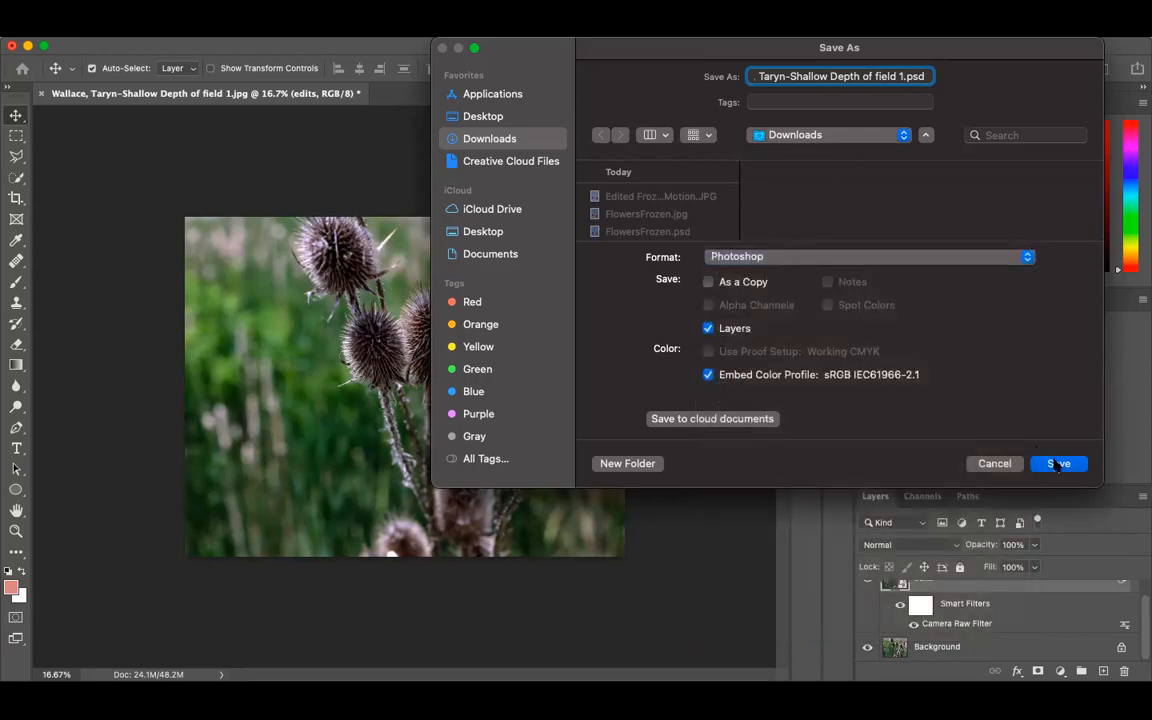
click(1058, 465)
click(774, 288)
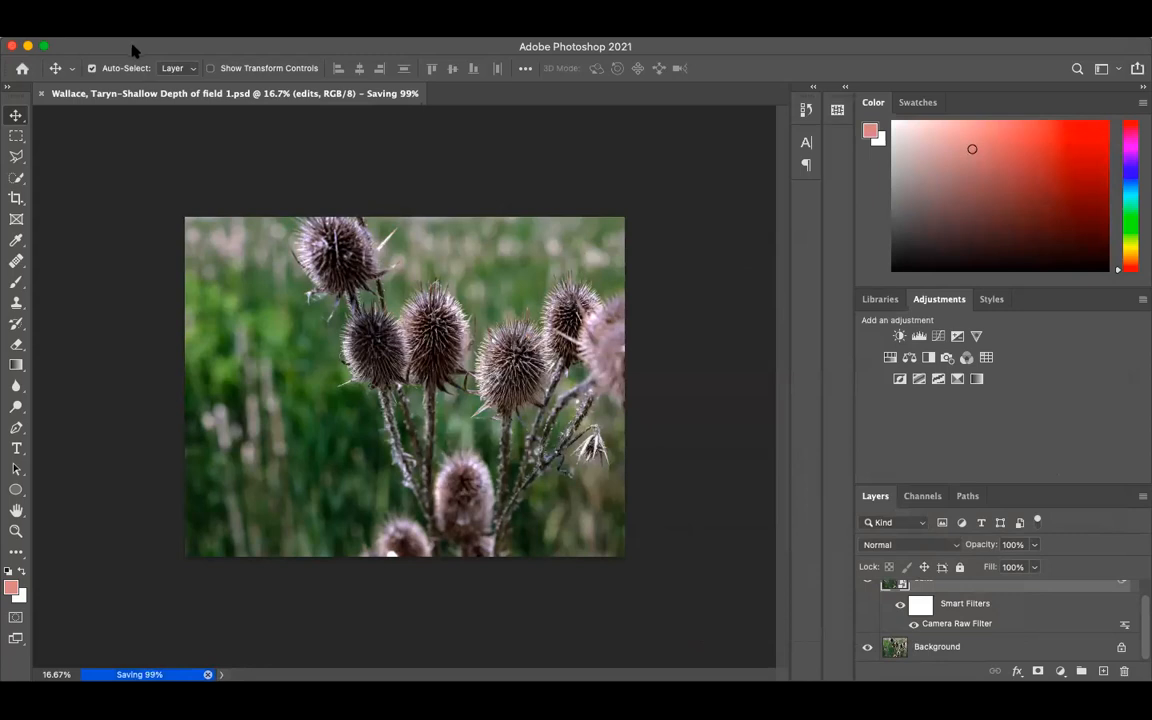
Export the image as a JPG at 100% quality to the Downloads folder, replacing the existing "Shallow Depth of field 1" file.
click(125, 12)
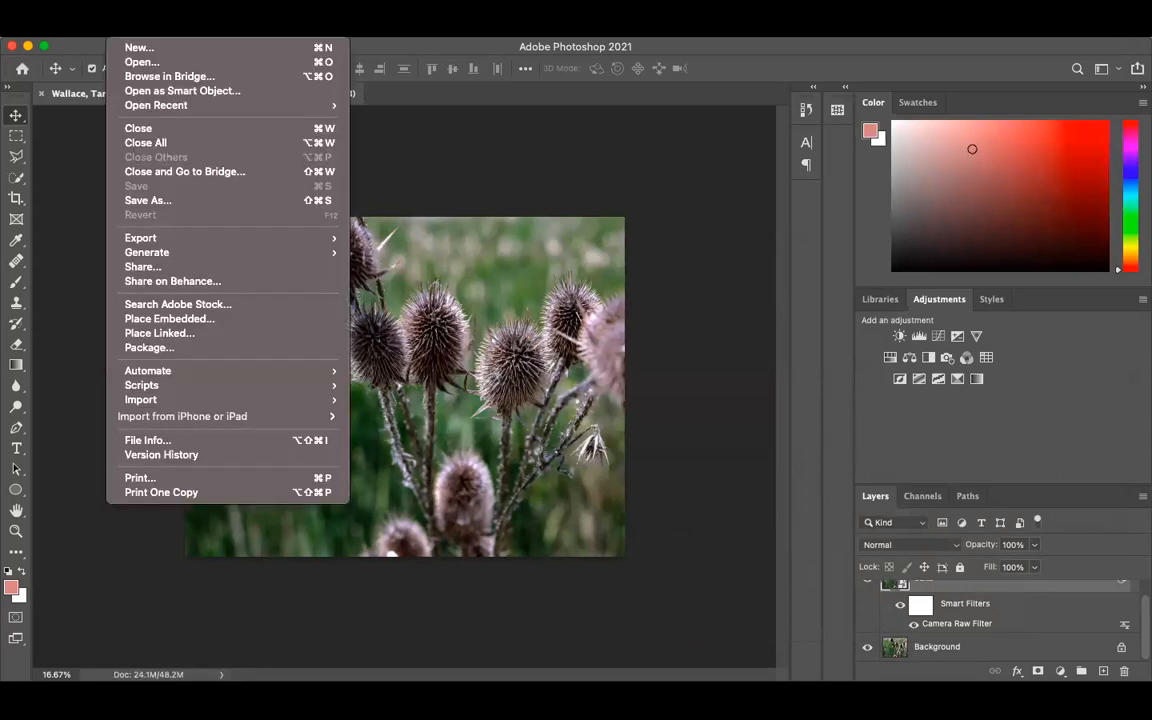
mouse_move(202, 242)
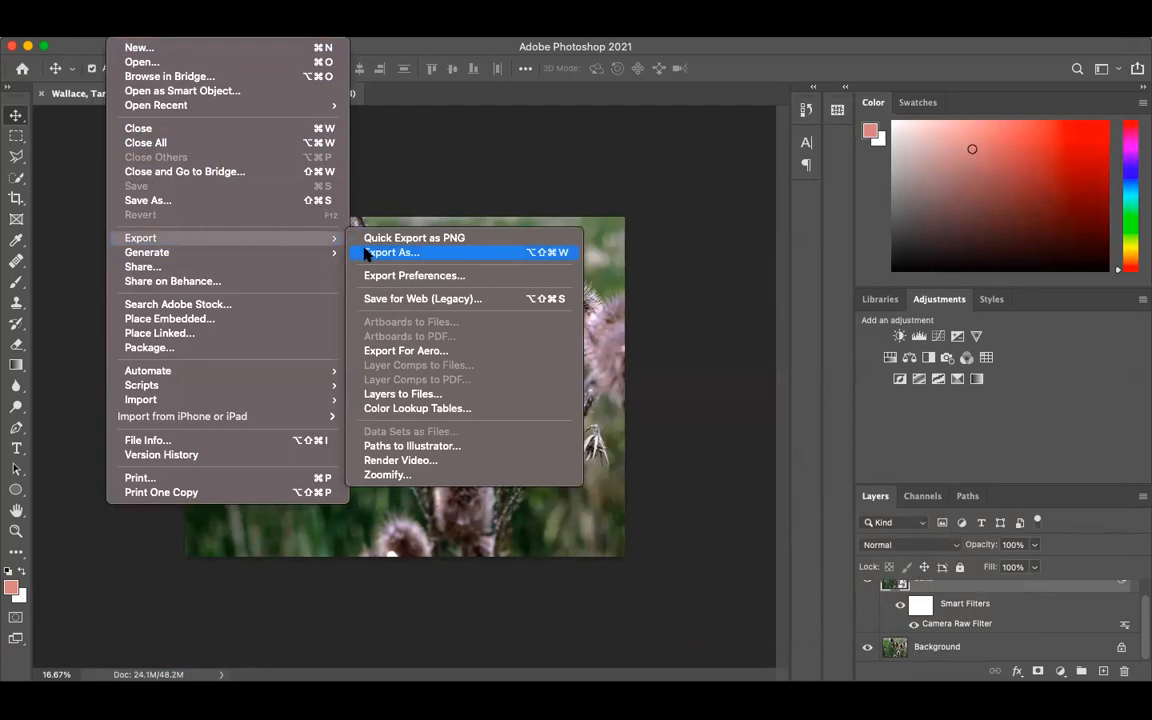
click(366, 253)
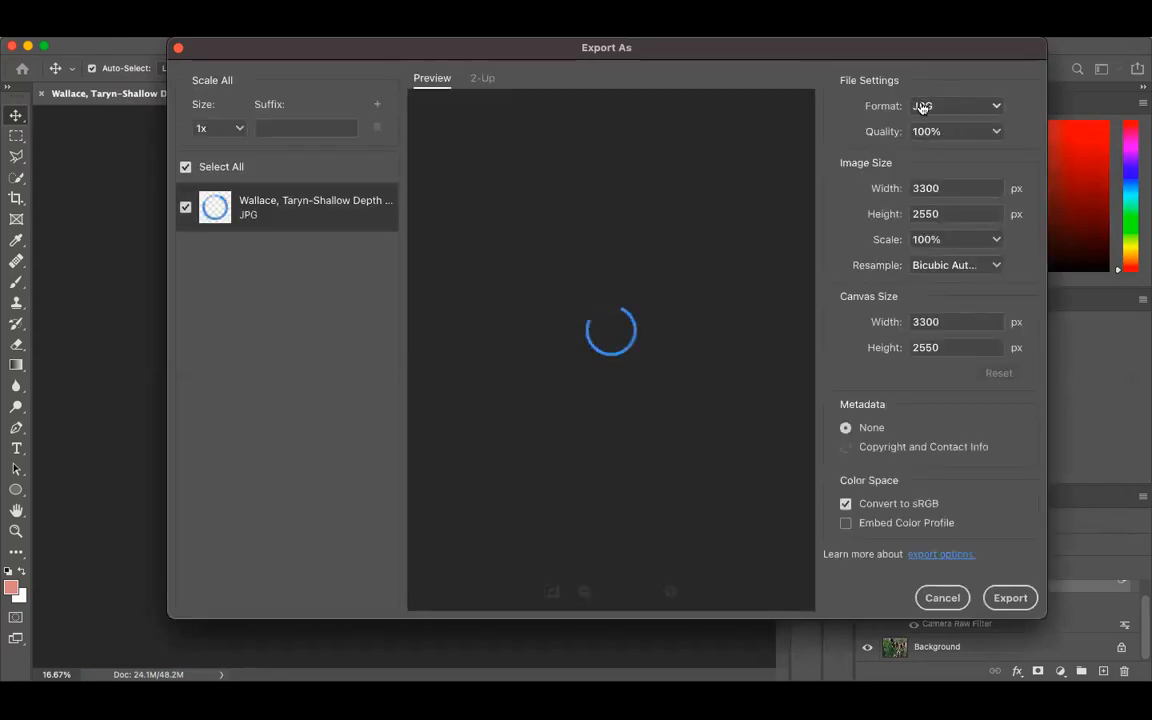
click(922, 107)
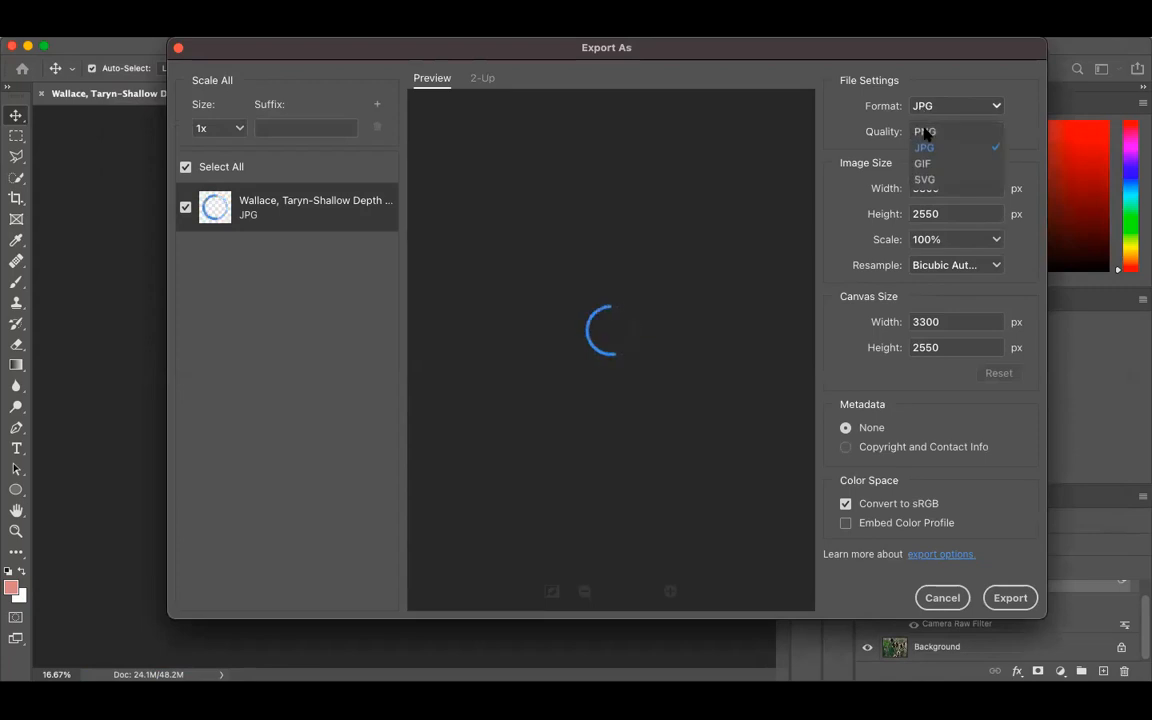
click(928, 151)
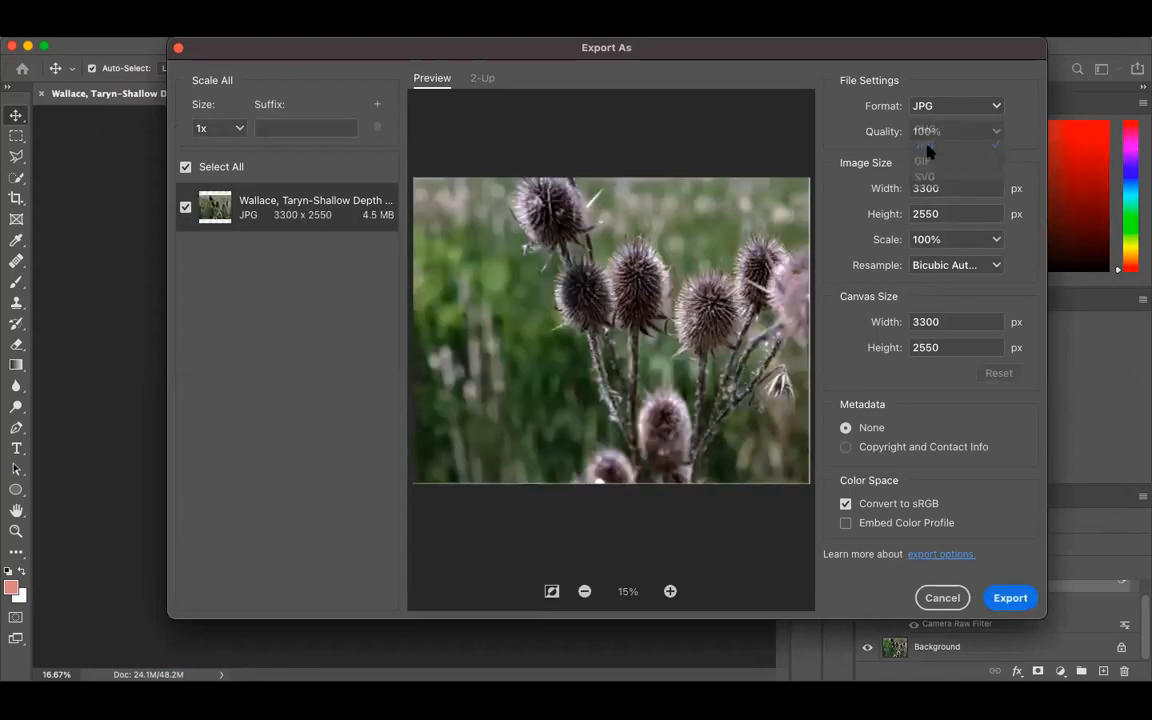
click(1010, 599)
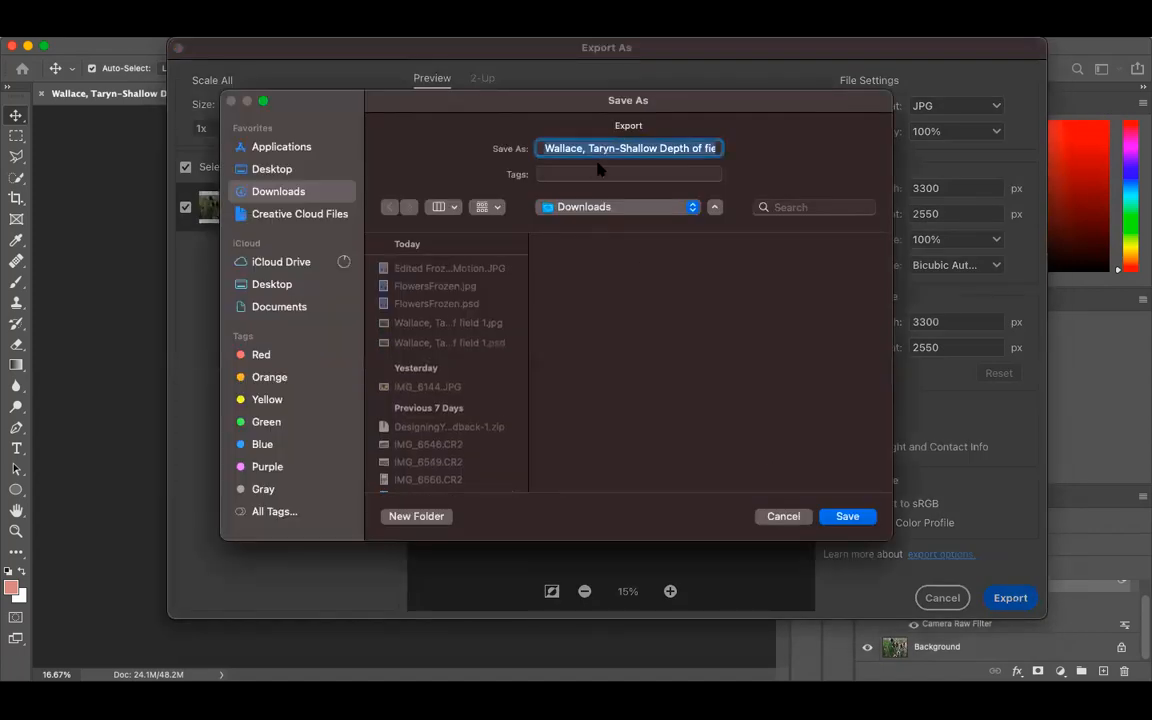
click(688, 148)
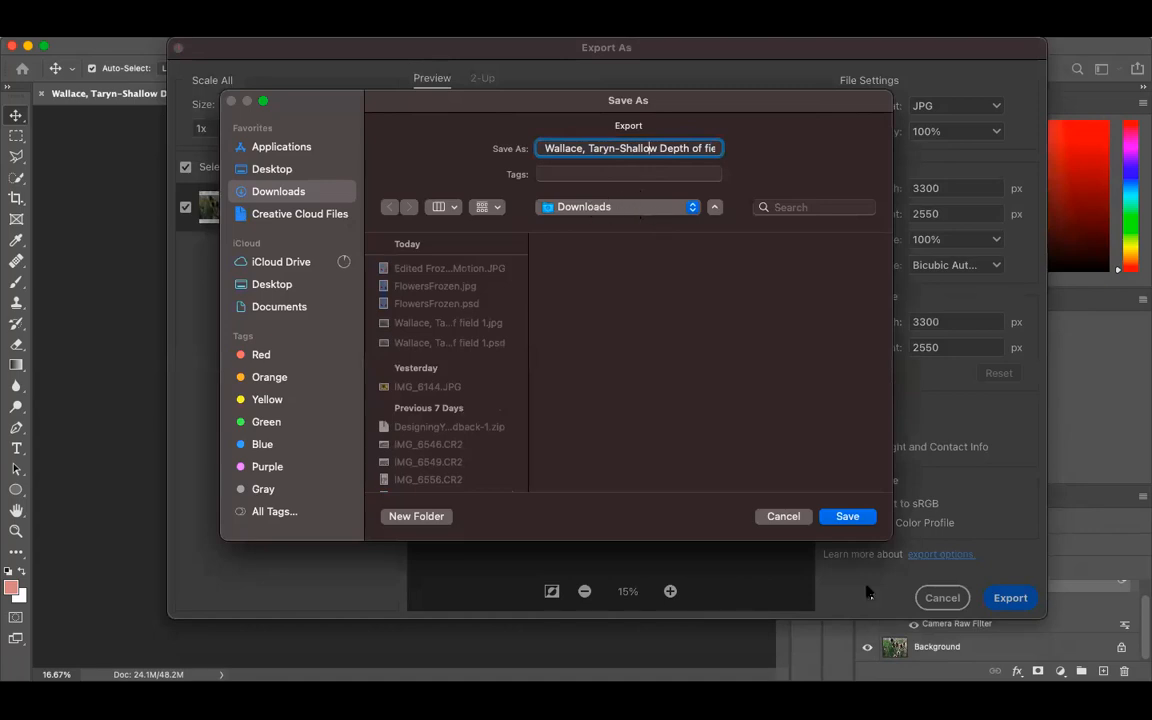
click(848, 516)
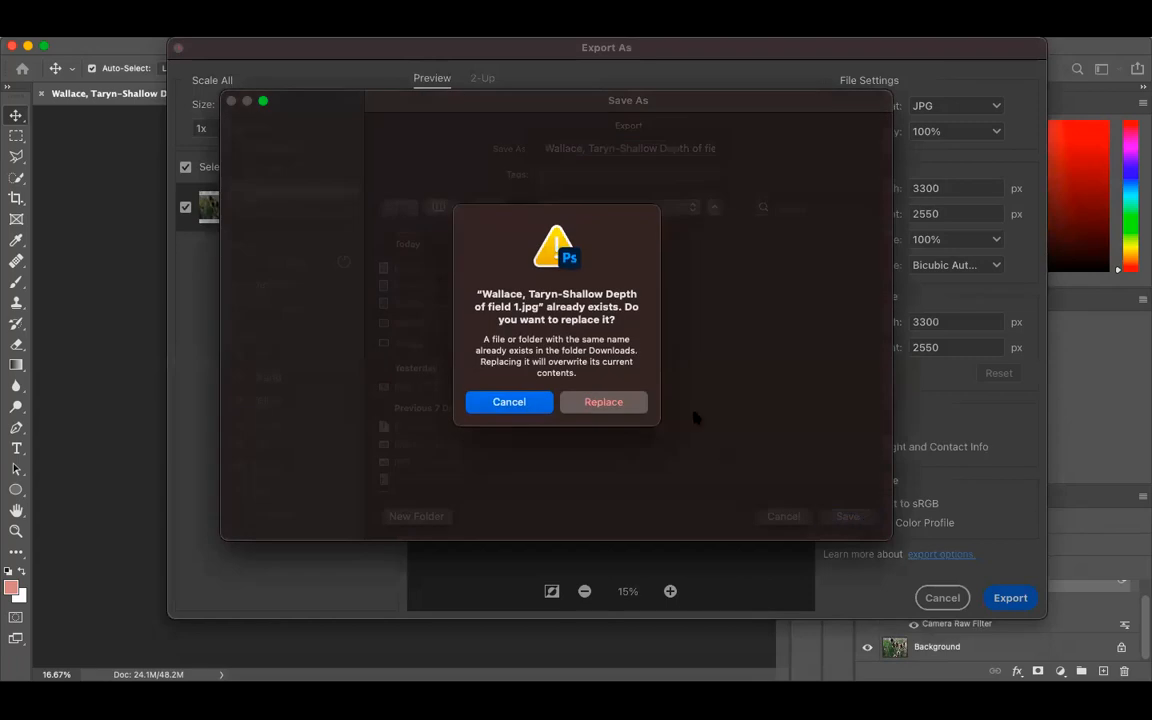
click(612, 400)
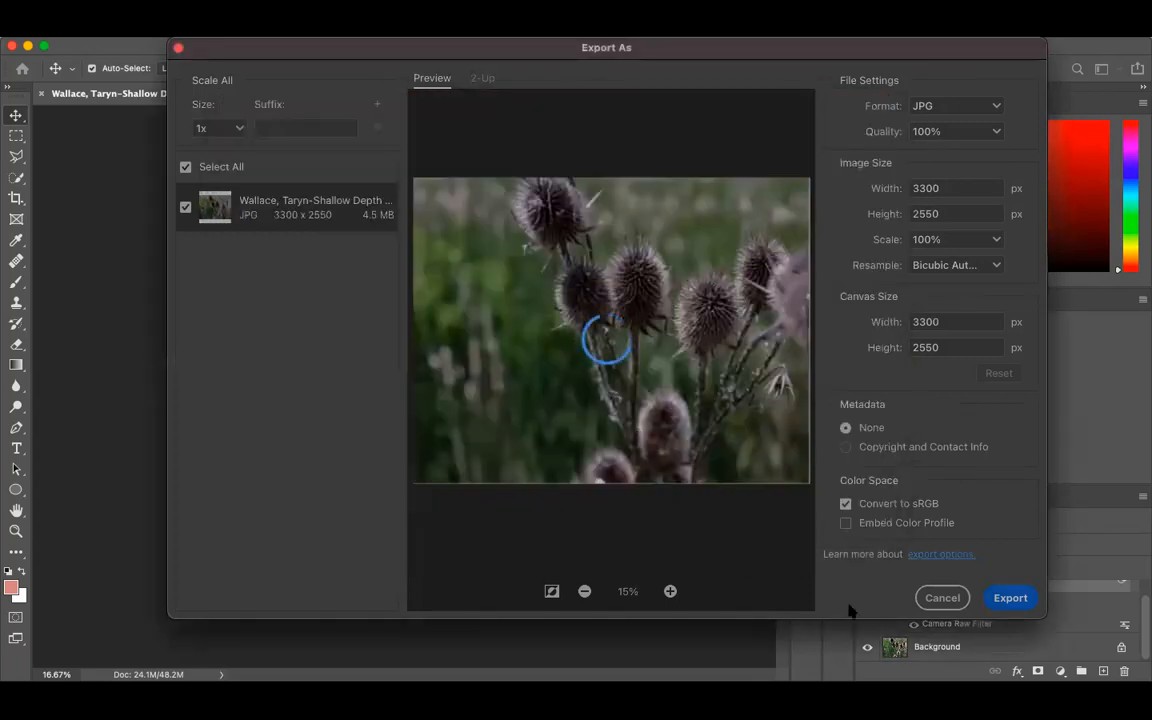
click(942, 598)
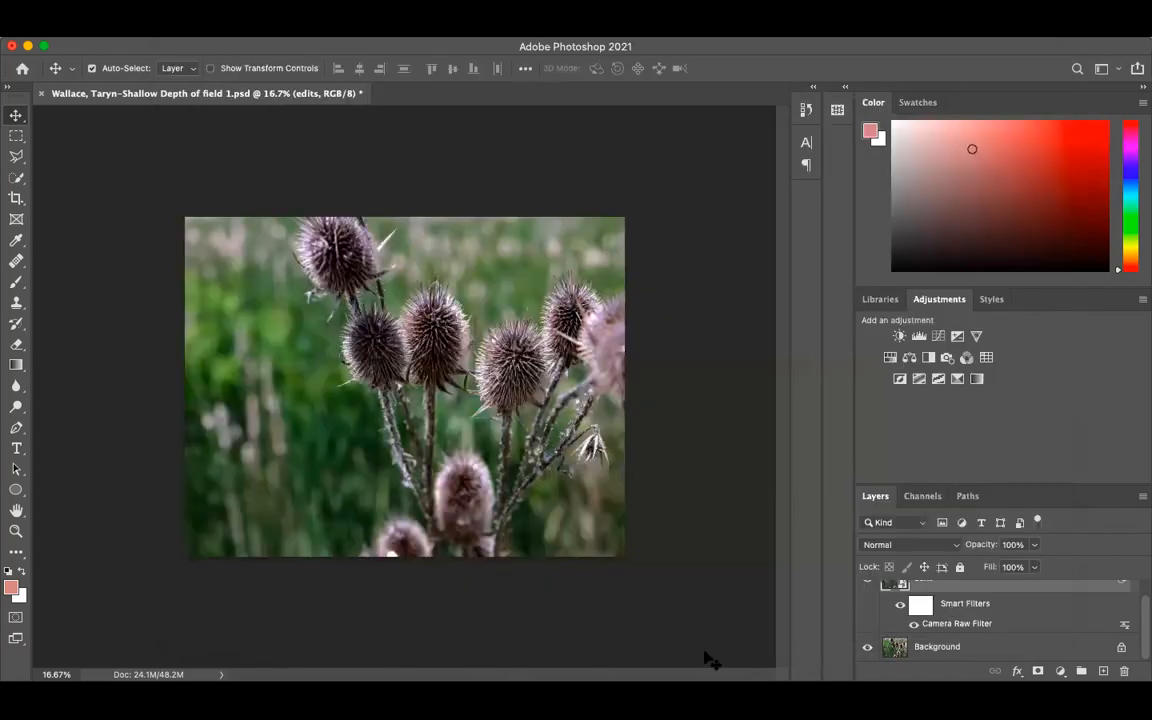
click(11, 46)
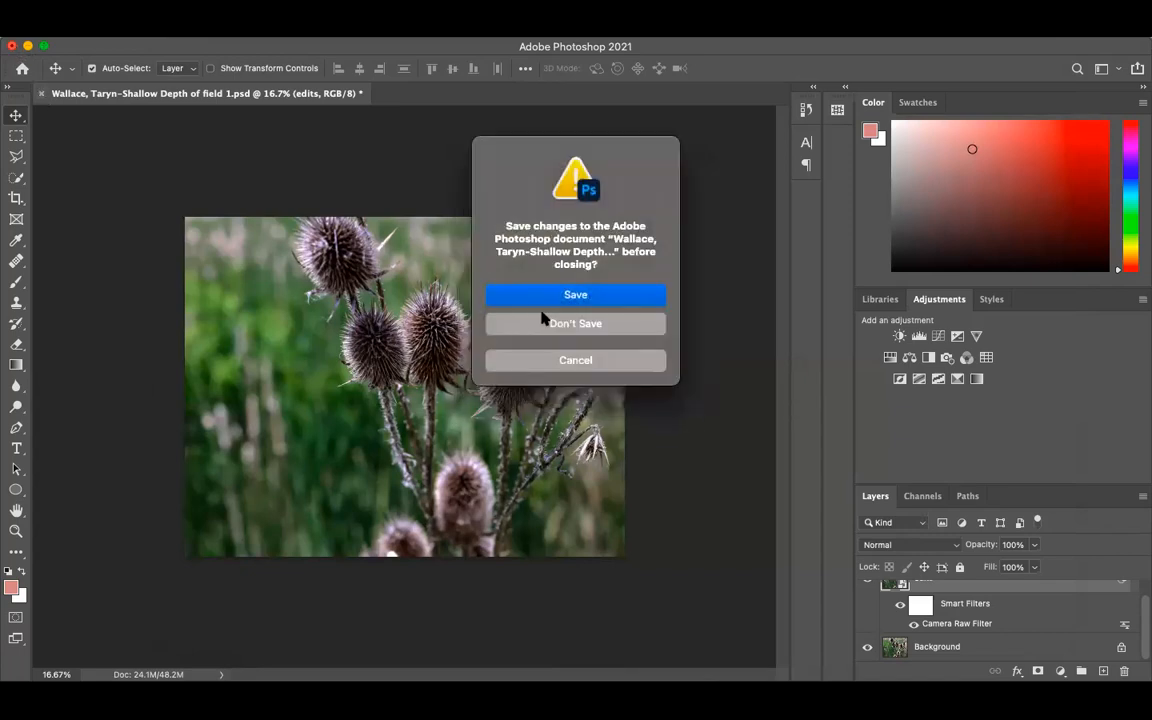
click(552, 367)
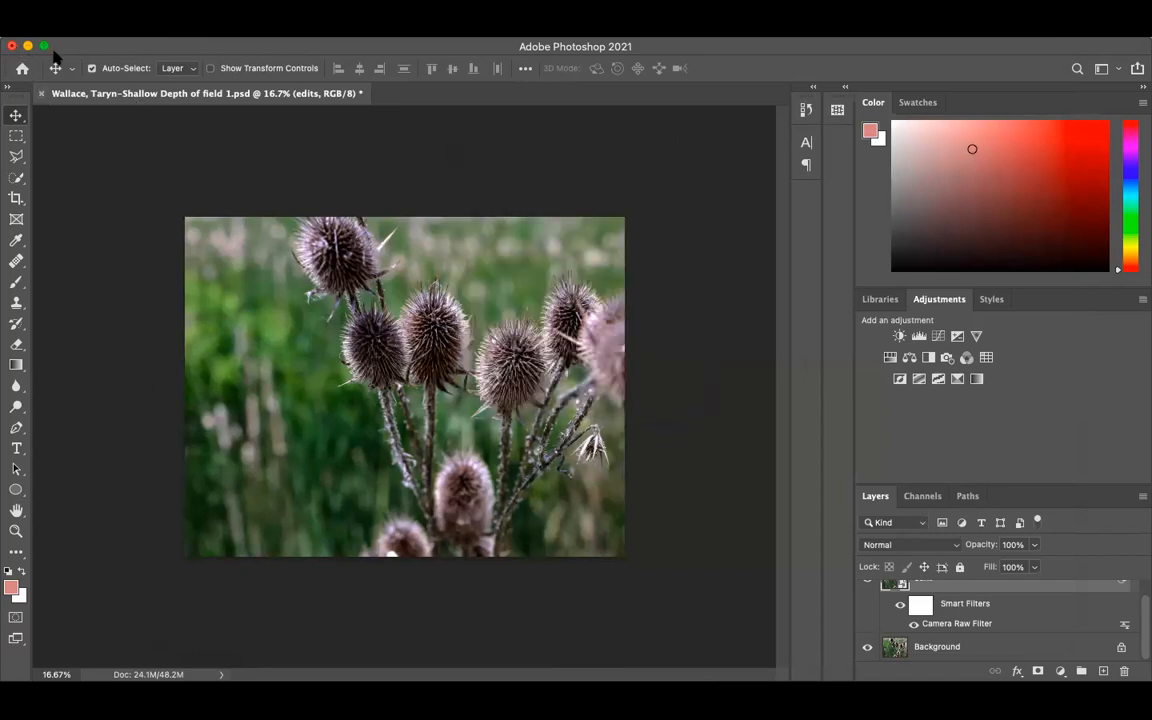
click(116, 28)
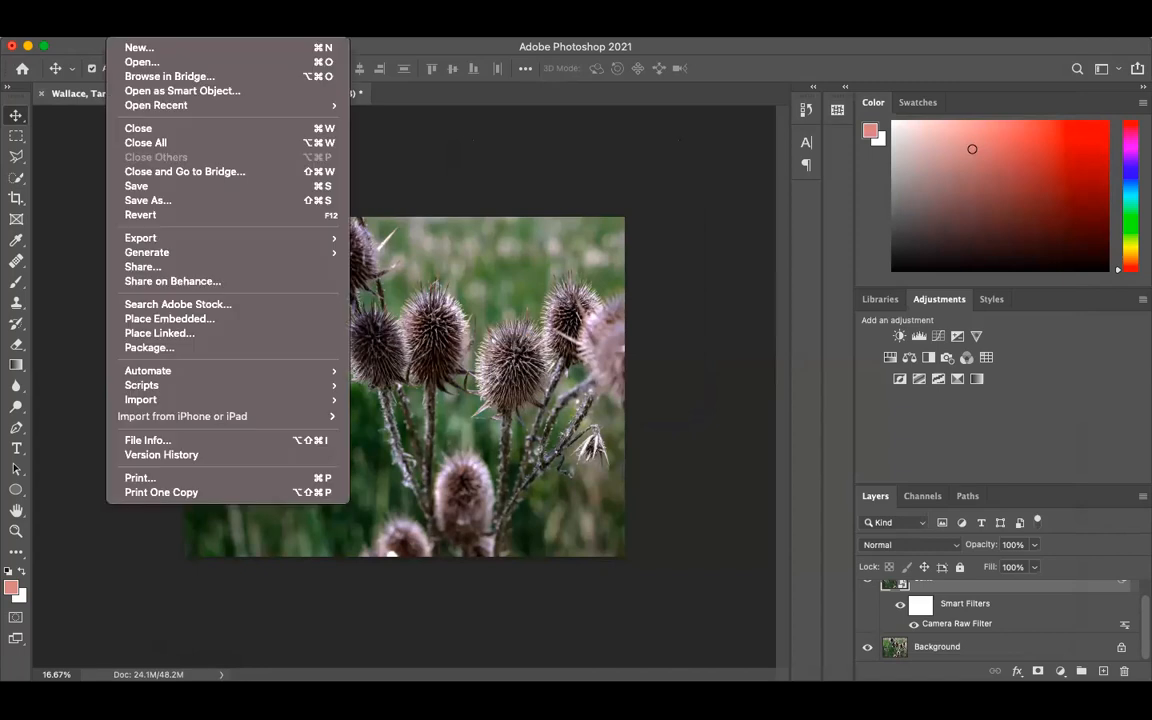
click(128, 61)
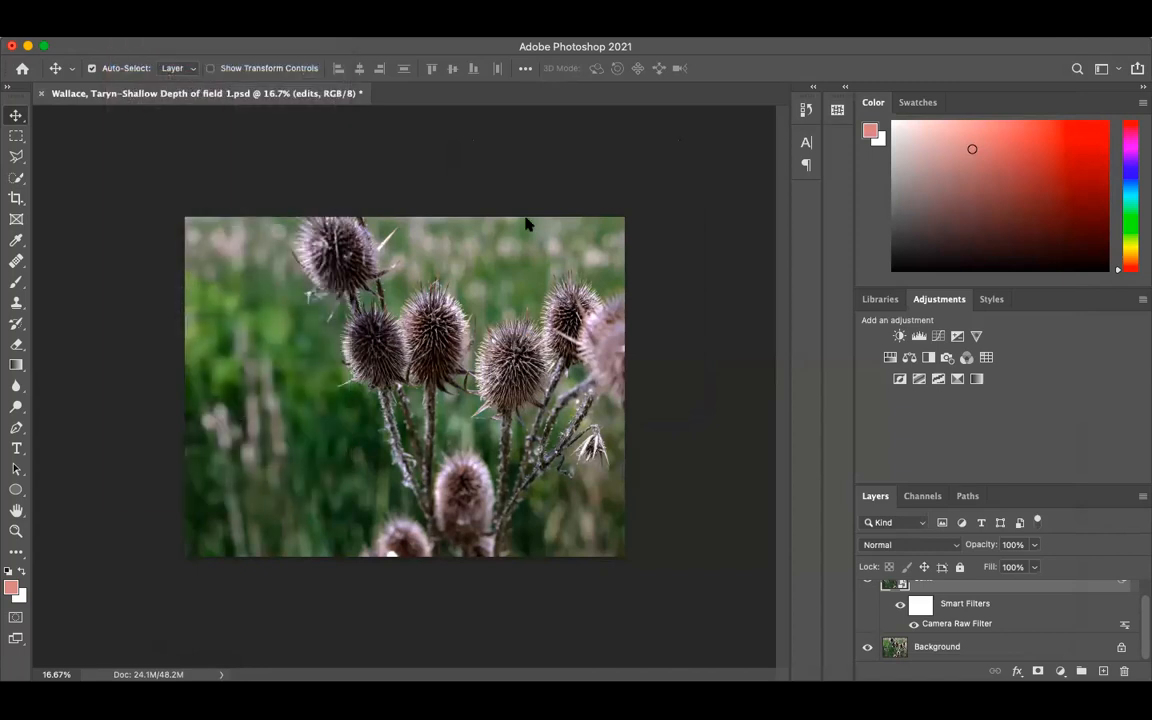
click(977, 370)
Close the thistle document without saving its changes.
click(12, 47)
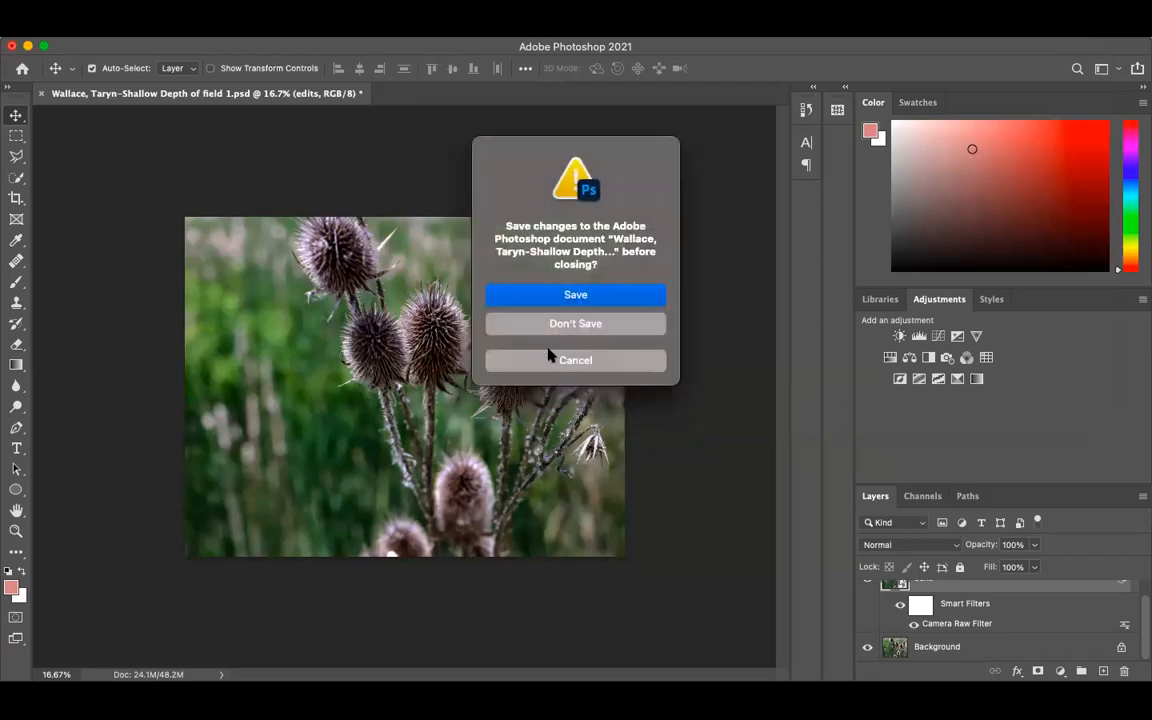
click(608, 327)
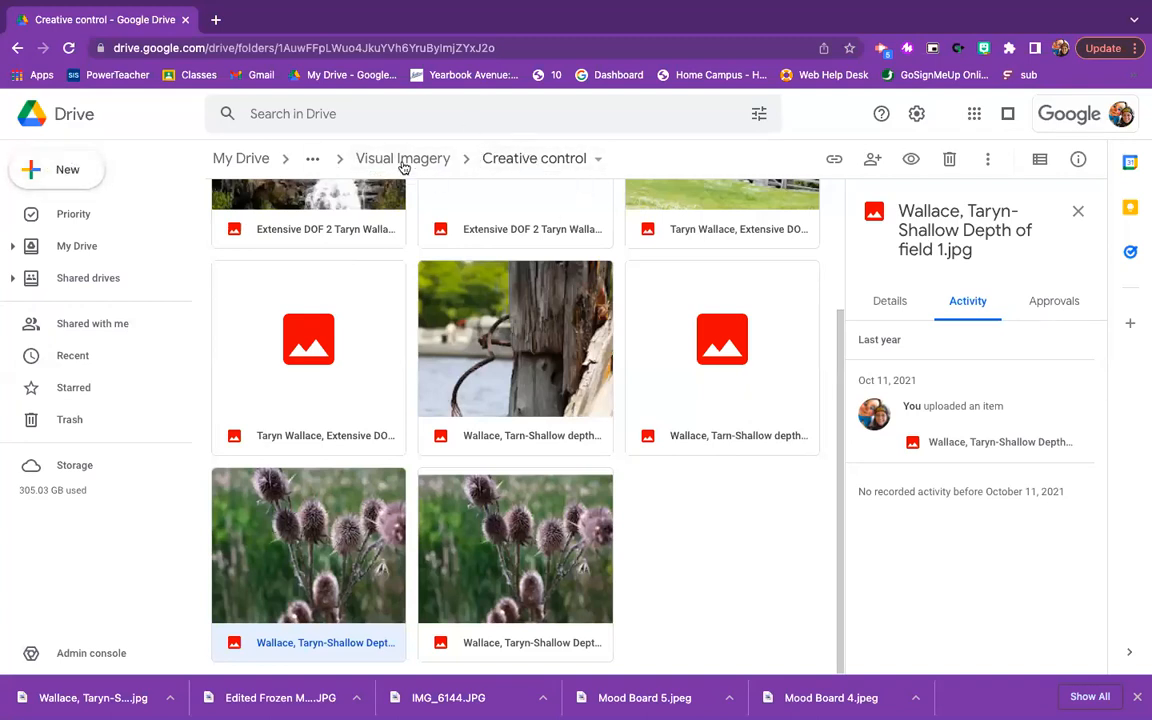
Switch to Google Drive and upload the "Shallow Depth of field 1" JPG and PSD files to the "Creative control" folder.
click(531, 160)
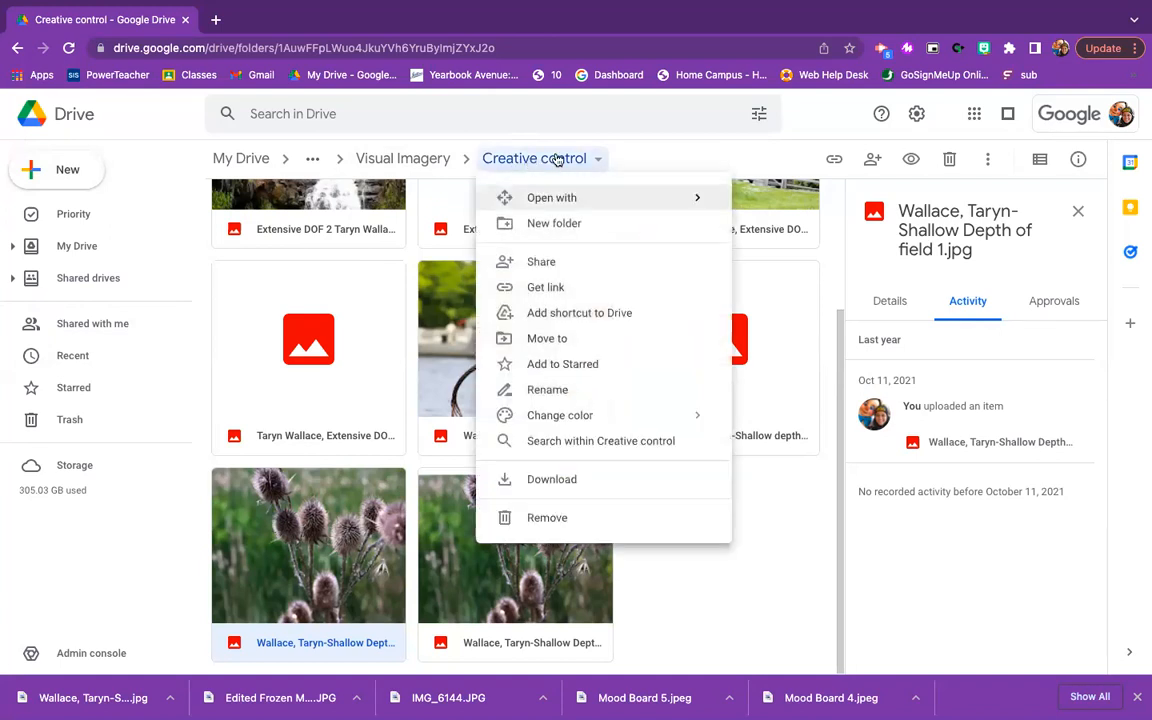
click(712, 140)
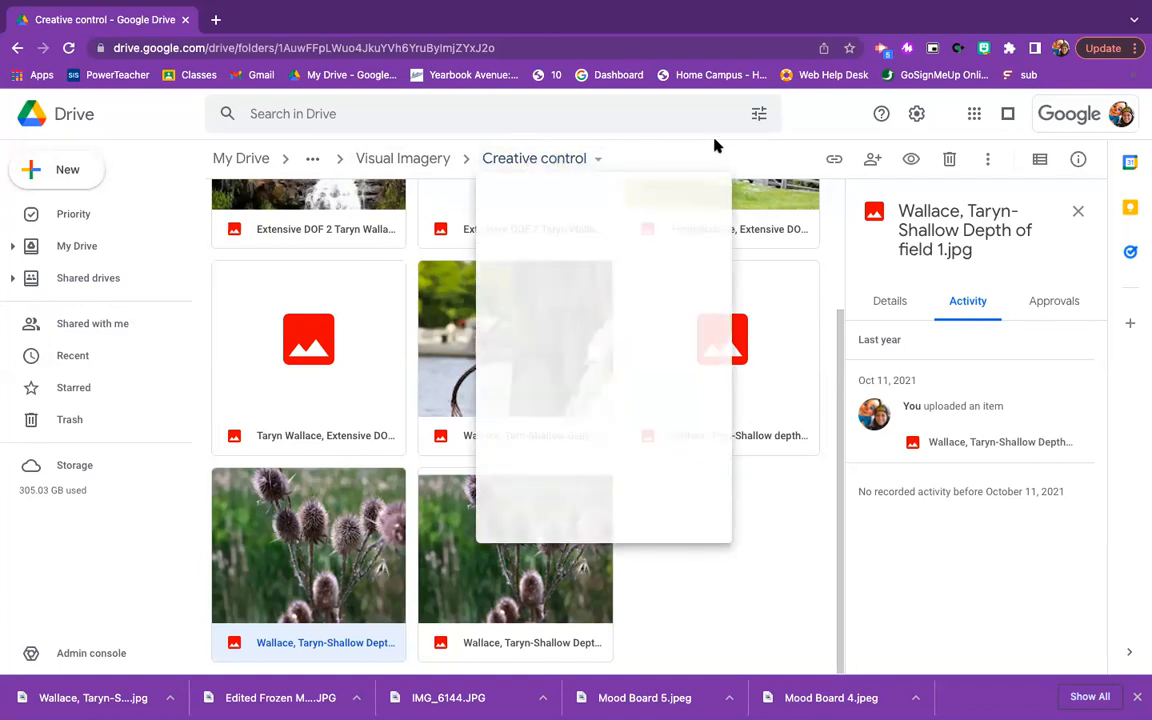
click(64, 169)
click(82, 217)
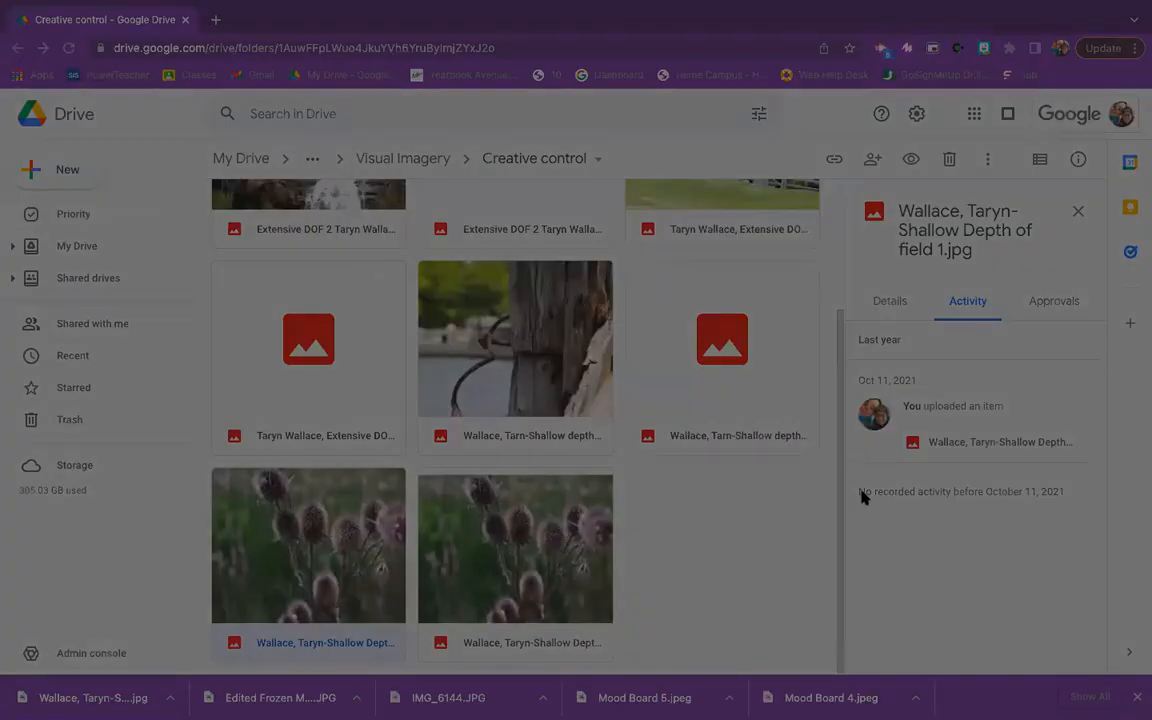
click(868, 535)
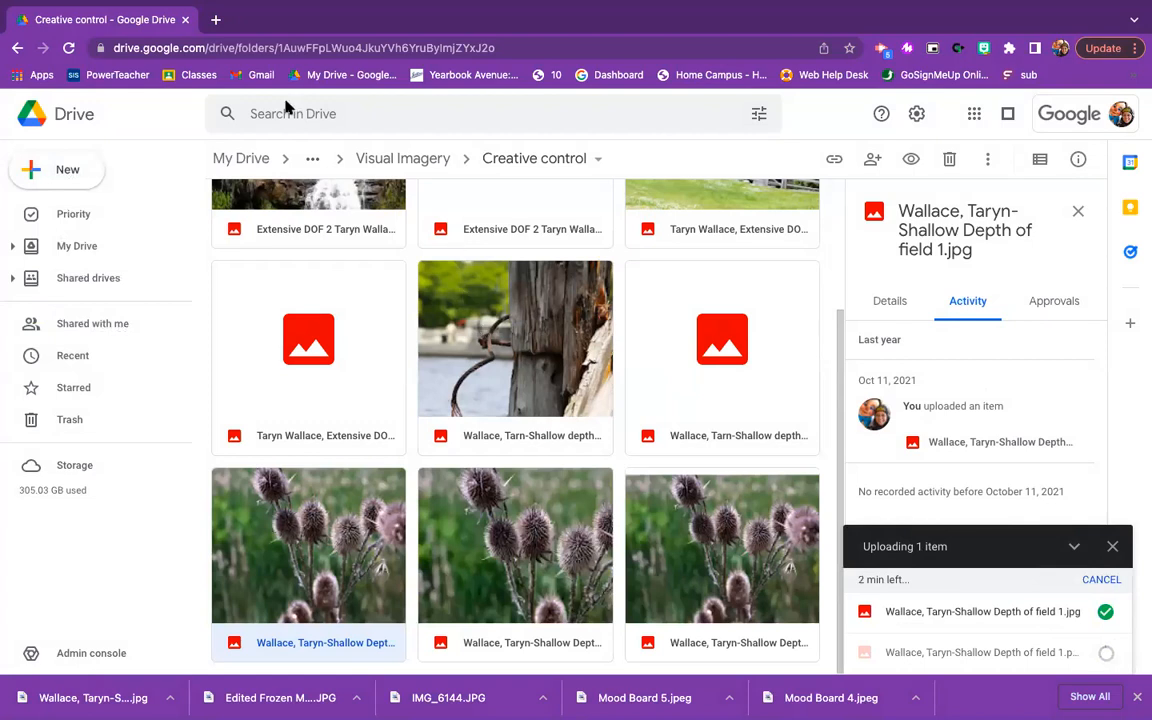
Open photopea.com in a new browser tab.
click(216, 21)
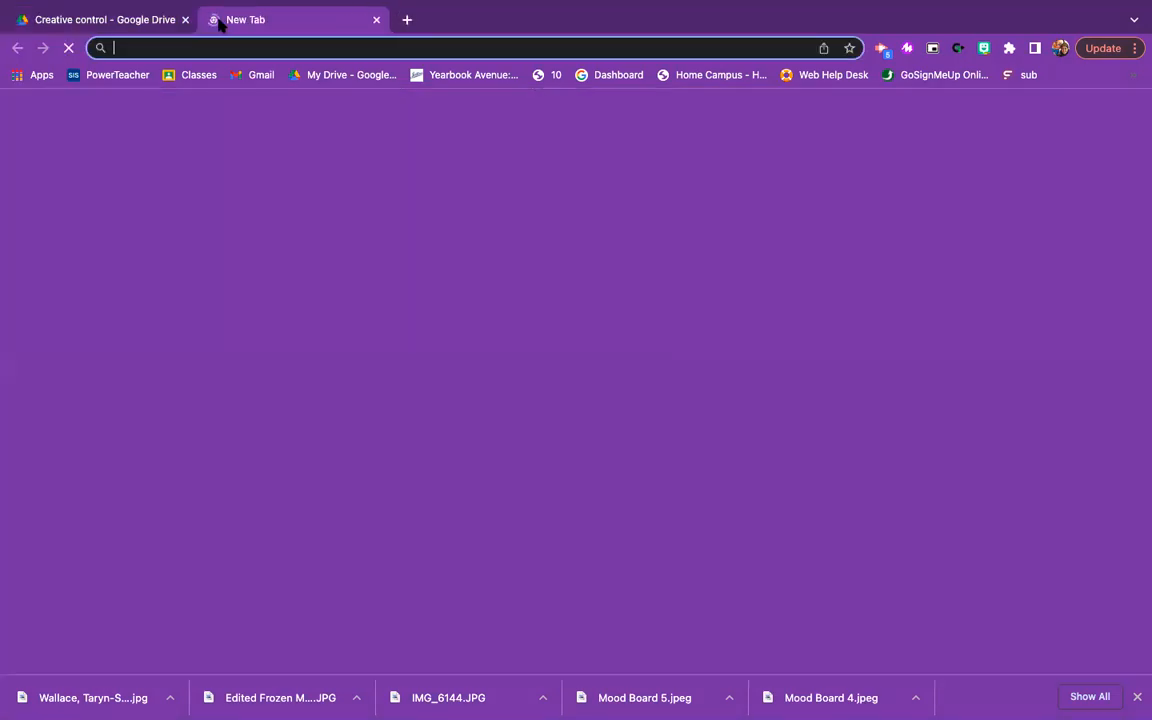
text(Photop)
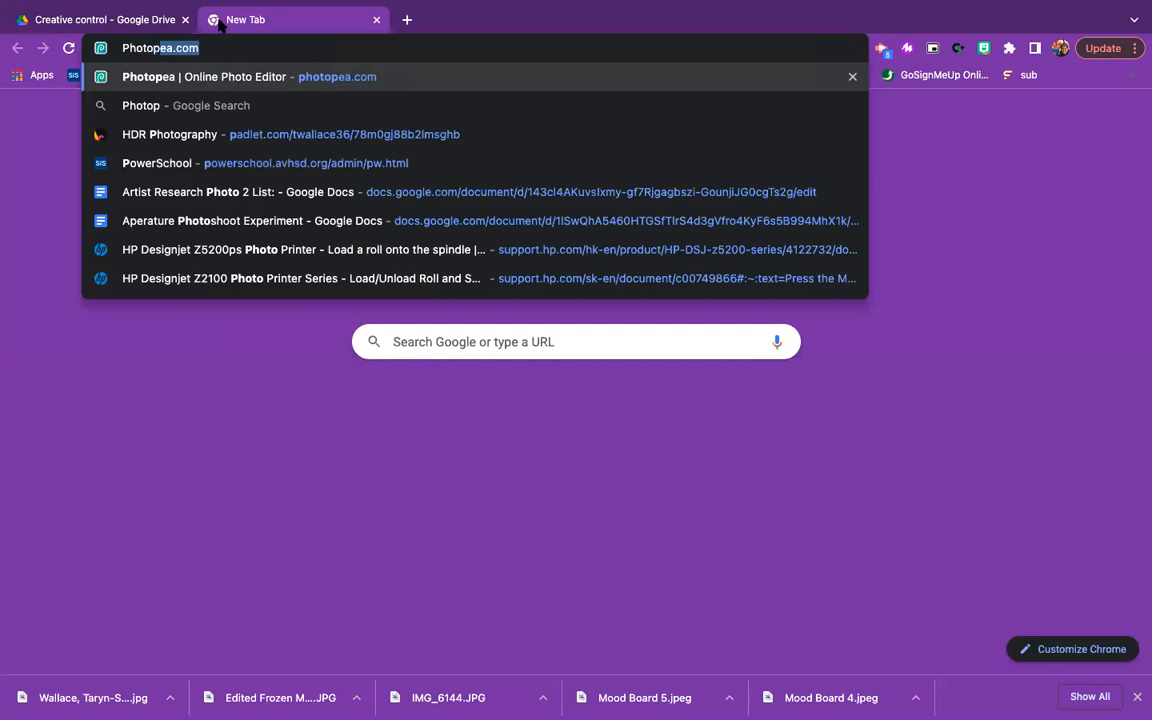
text(ea.com)
key(Return)
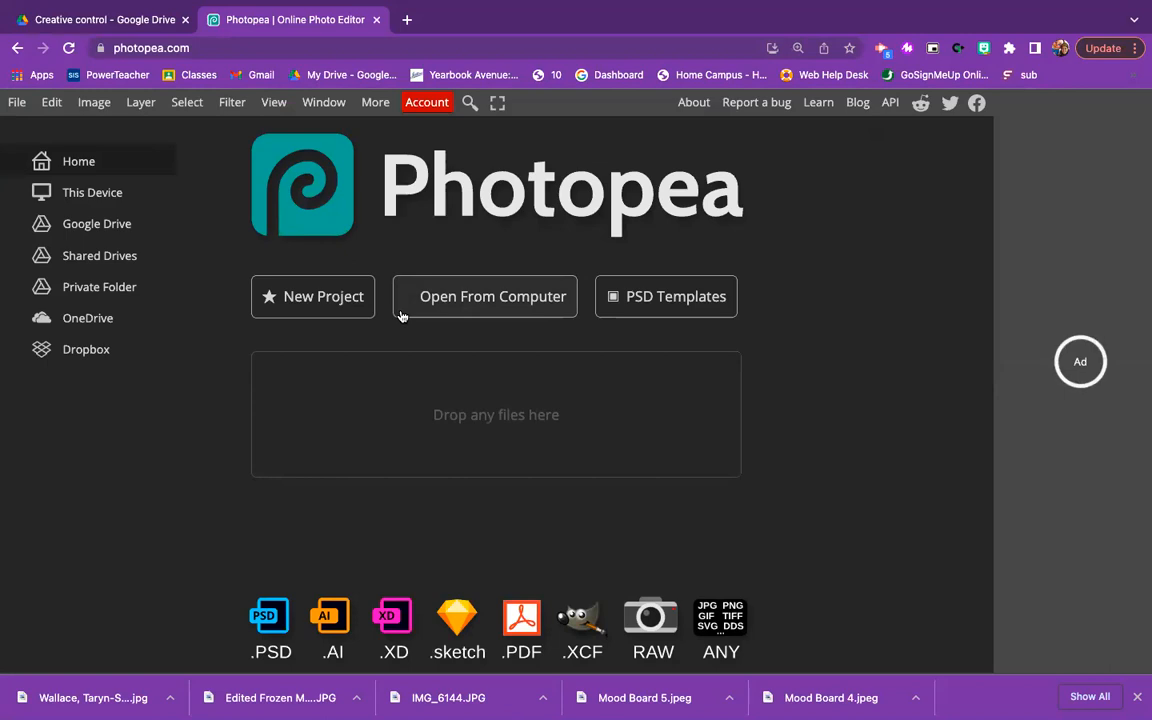
Open the exported "Shallow Depth of field 1" thistle photo from the computer in Photopea.
click(17, 103)
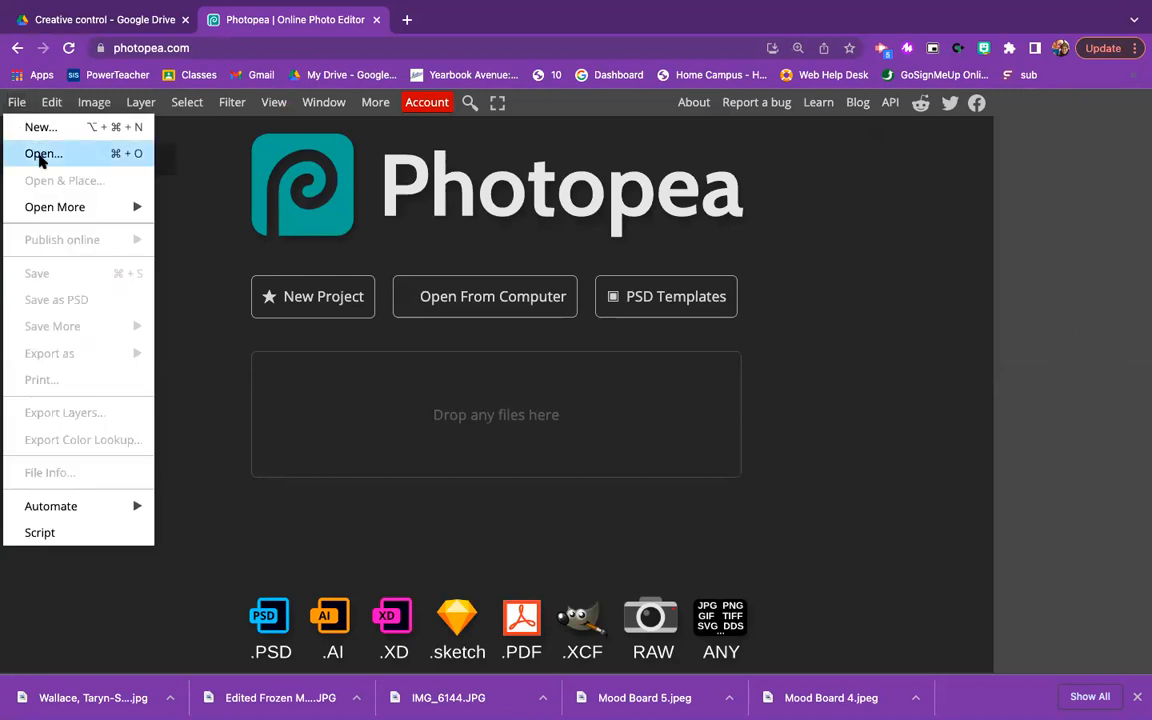
click(485, 311)
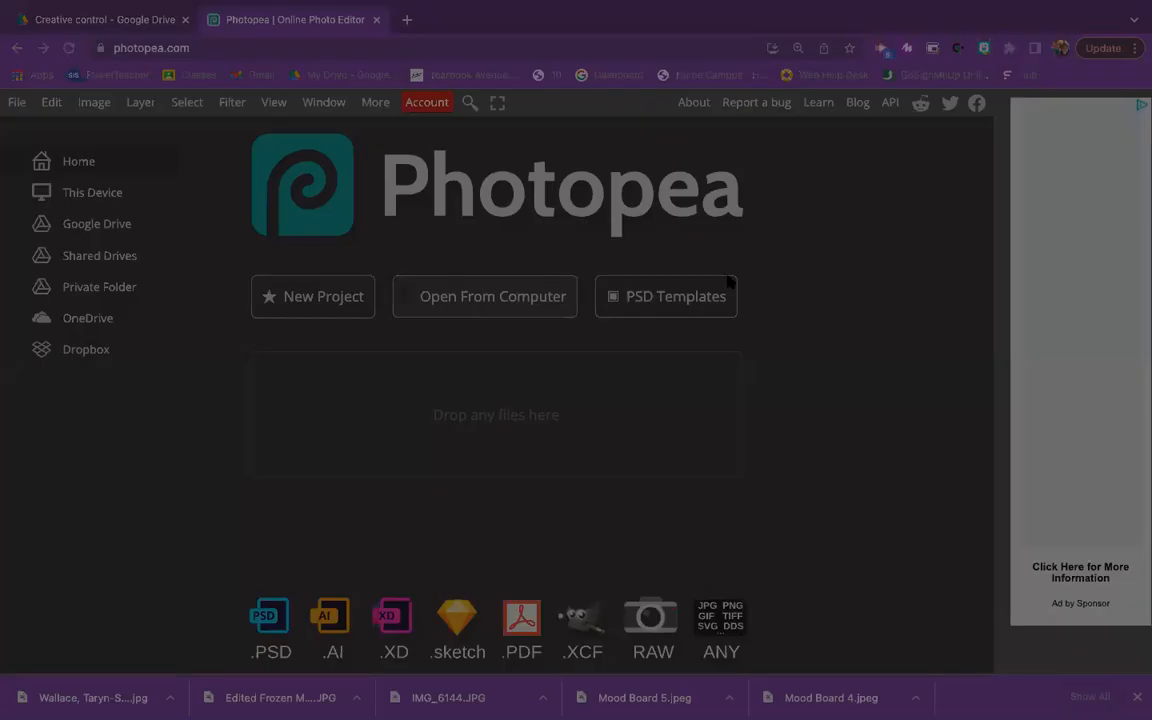
click(865, 530)
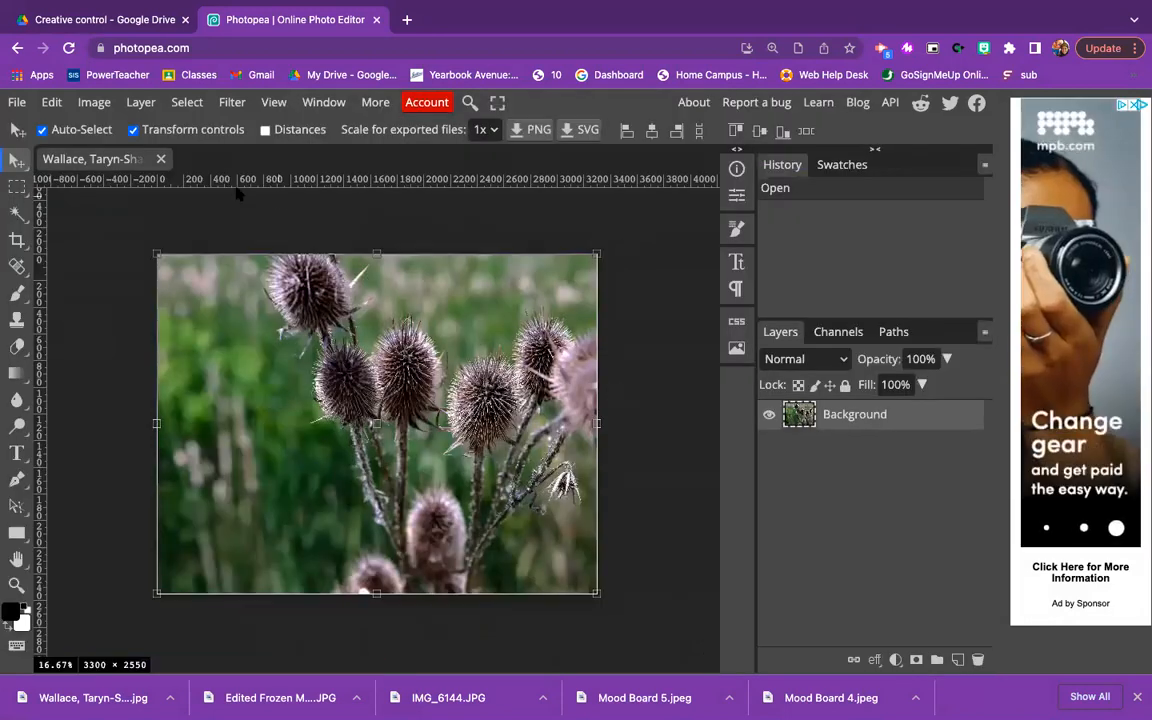
Start cropping the thistle photo with a fixed ratio of 11 wide by 8 high.
click(19, 240)
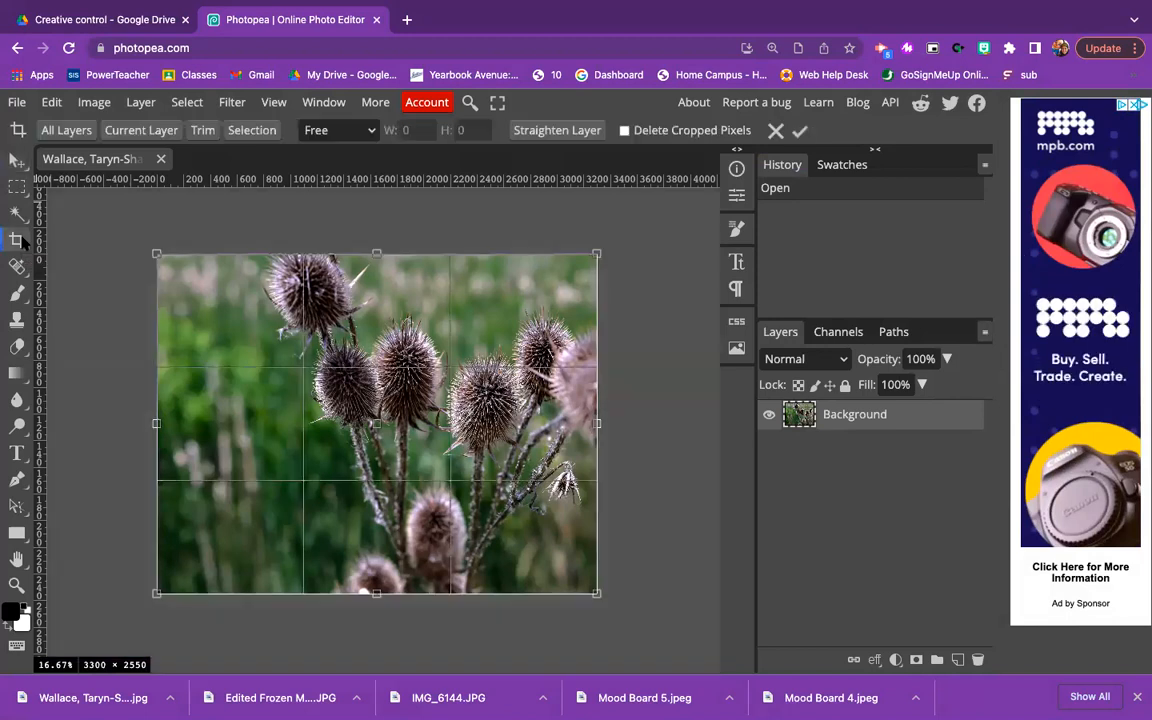
click(338, 135)
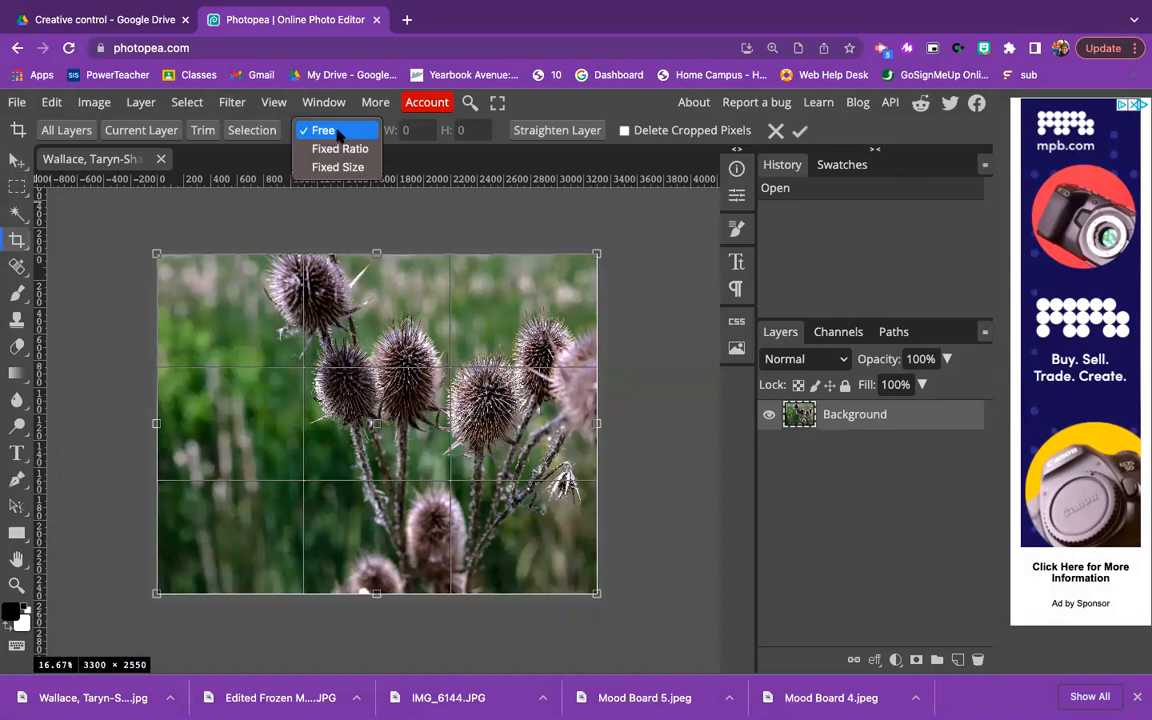
click(336, 129)
click(338, 130)
click(340, 150)
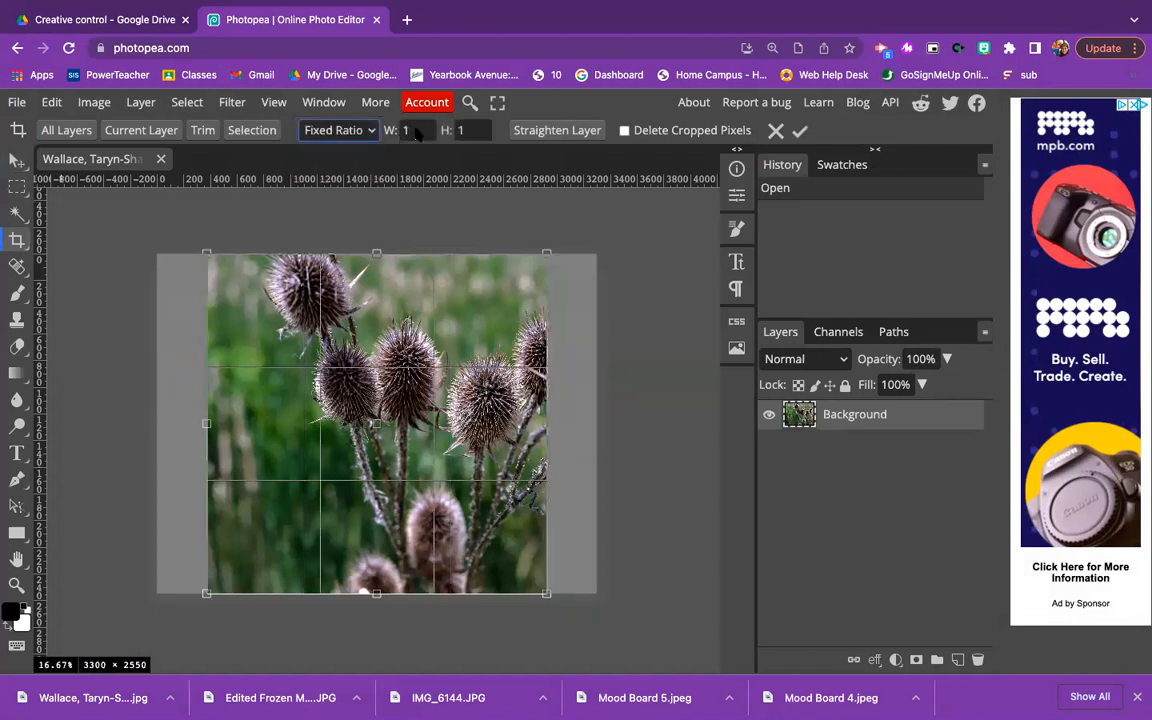
text(11)
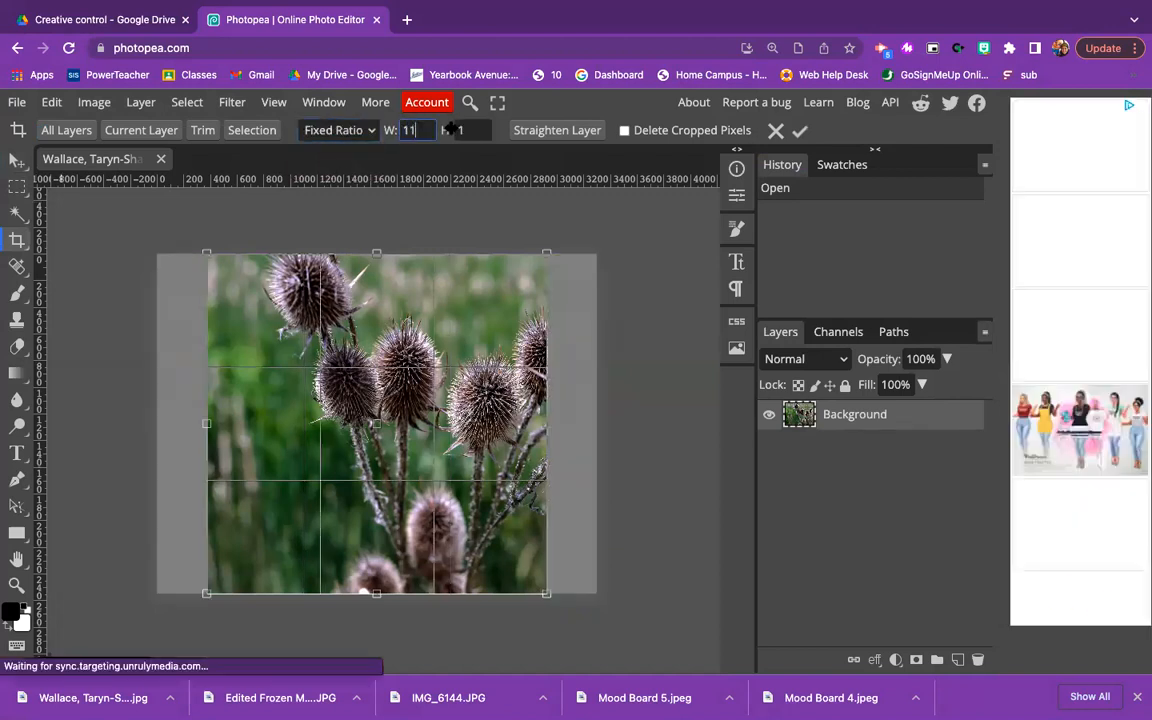
click(471, 130)
key(BackSpace)
text(8)
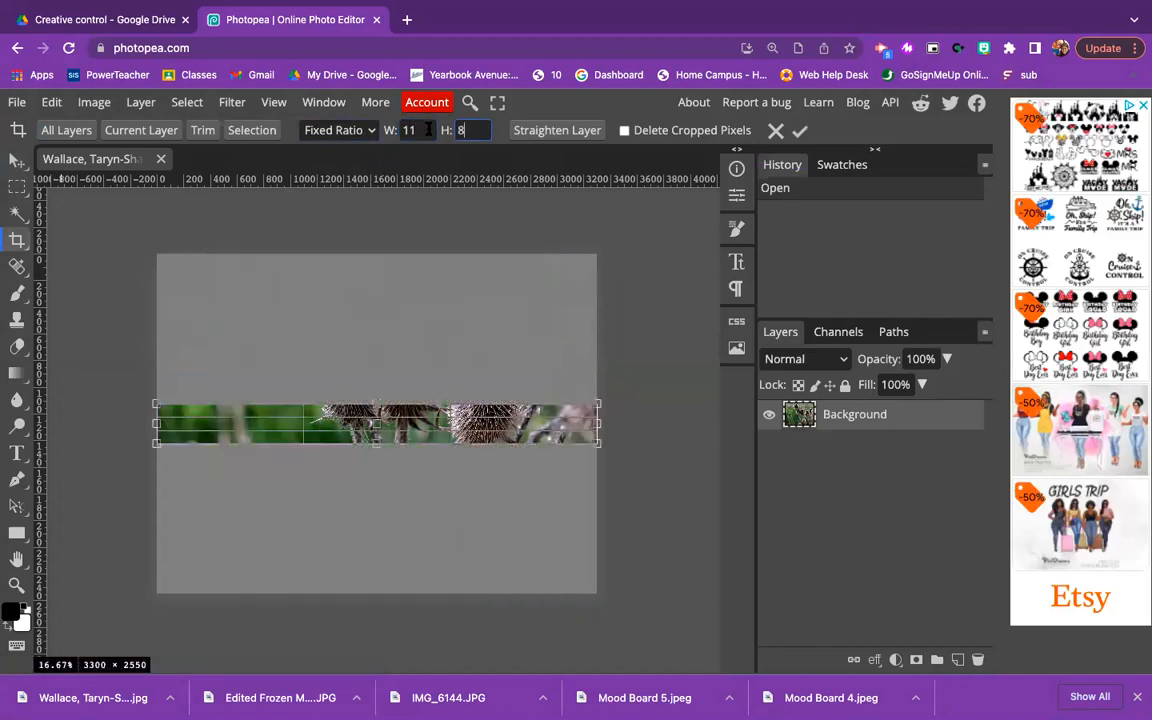
click(522, 112)
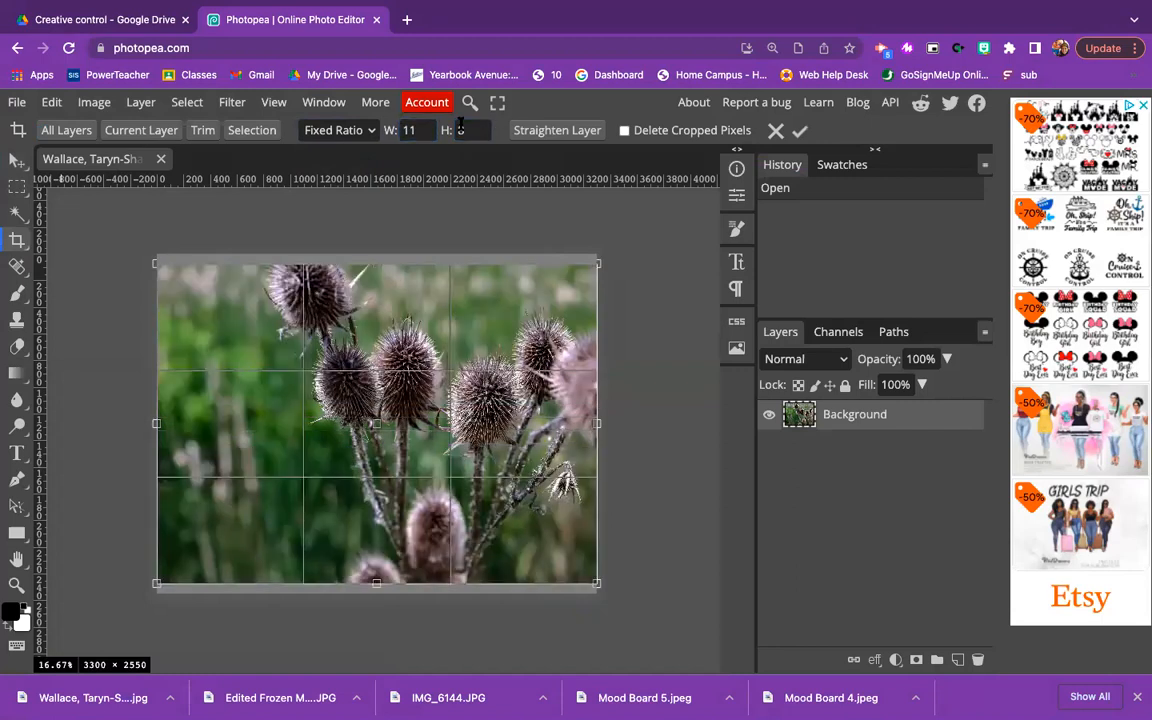
Set the crop ratio's width to 10, adjust the crop frame, enable deleting cropped pixels and apply the crop.
click(426, 130)
click(280, 298)
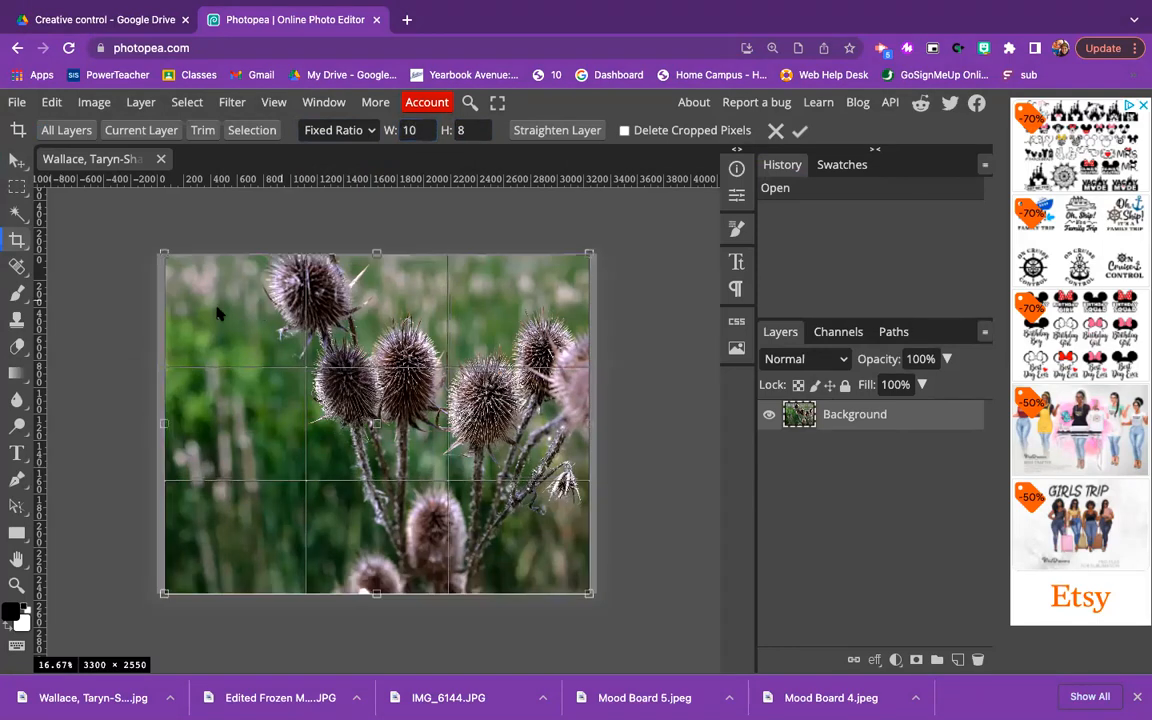
drag(164, 254, 163, 226)
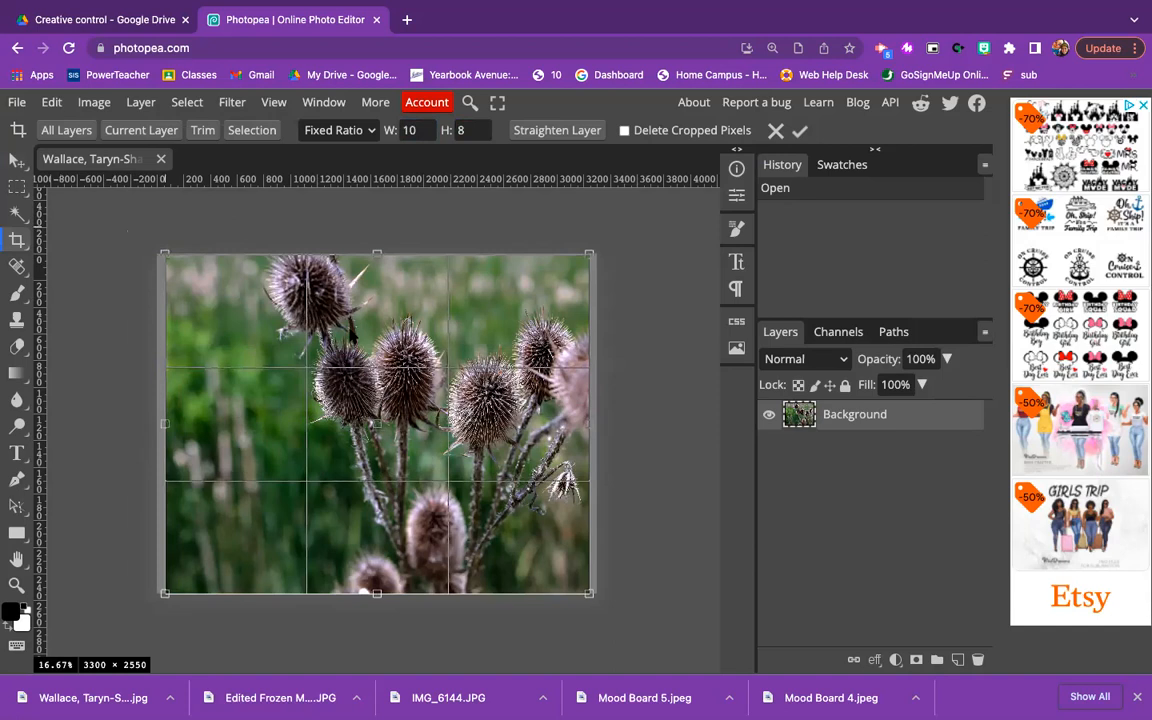
click(624, 131)
click(799, 132)
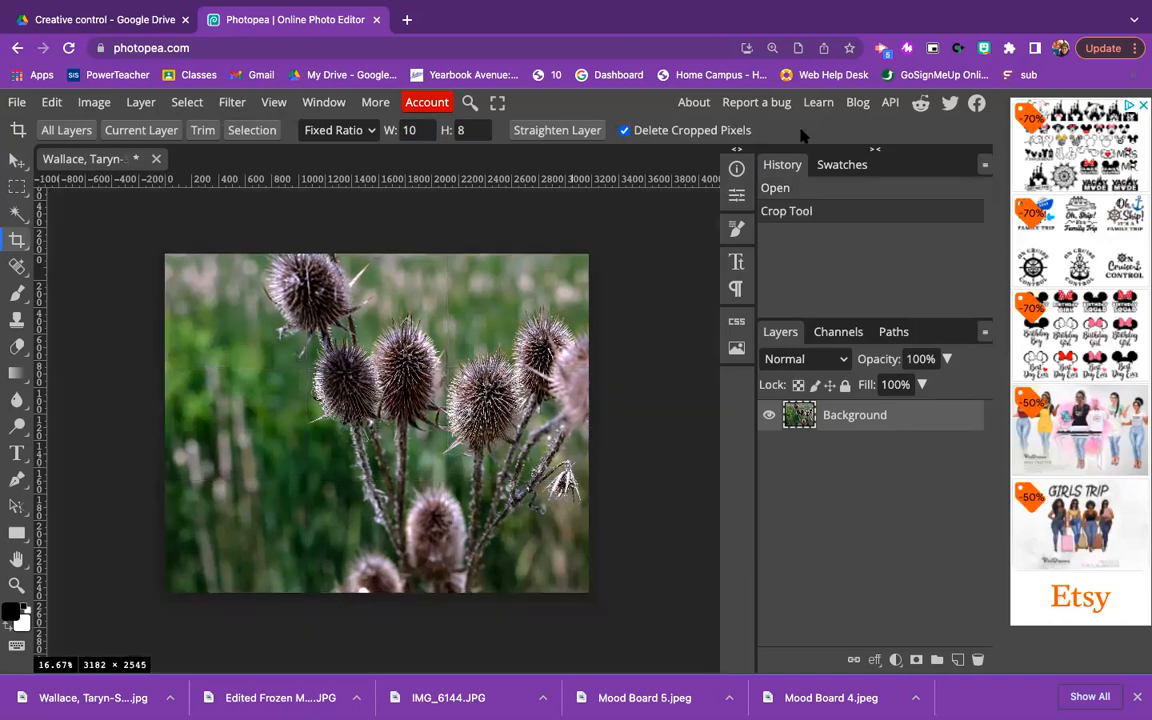
Resize the cropped photo to 10 by 8 inches at a resolution of 300 pixels per inch.
drag(290, 301, 165, 201)
click(95, 103)
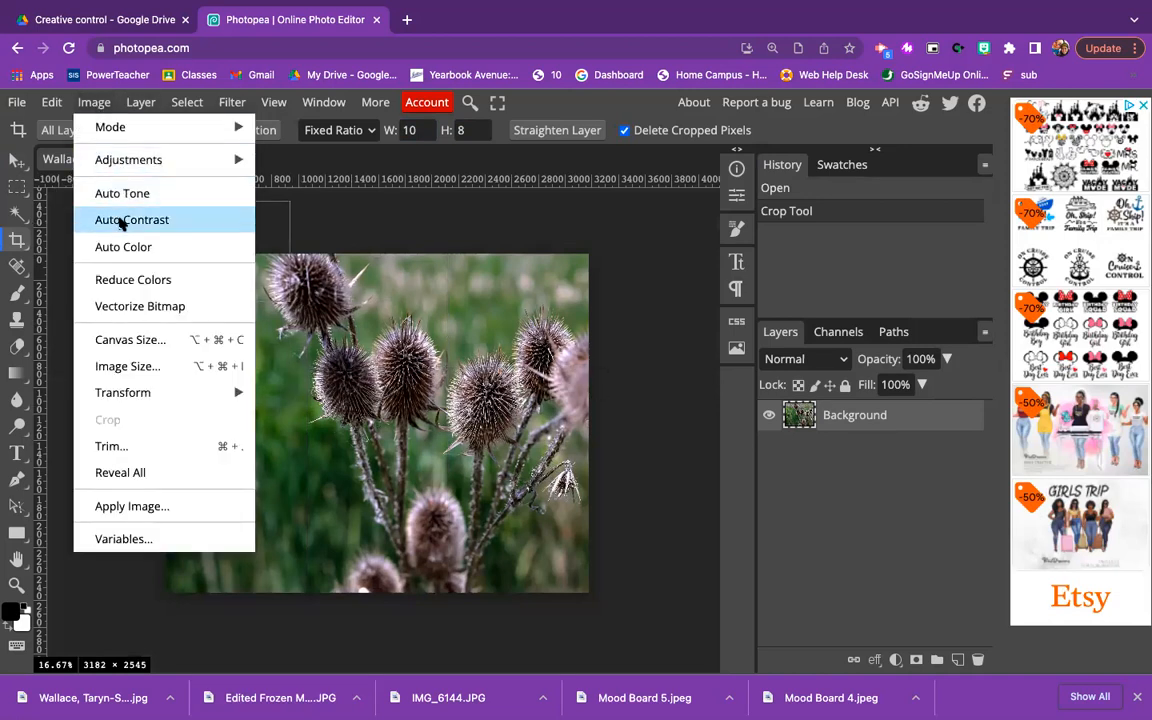
click(127, 367)
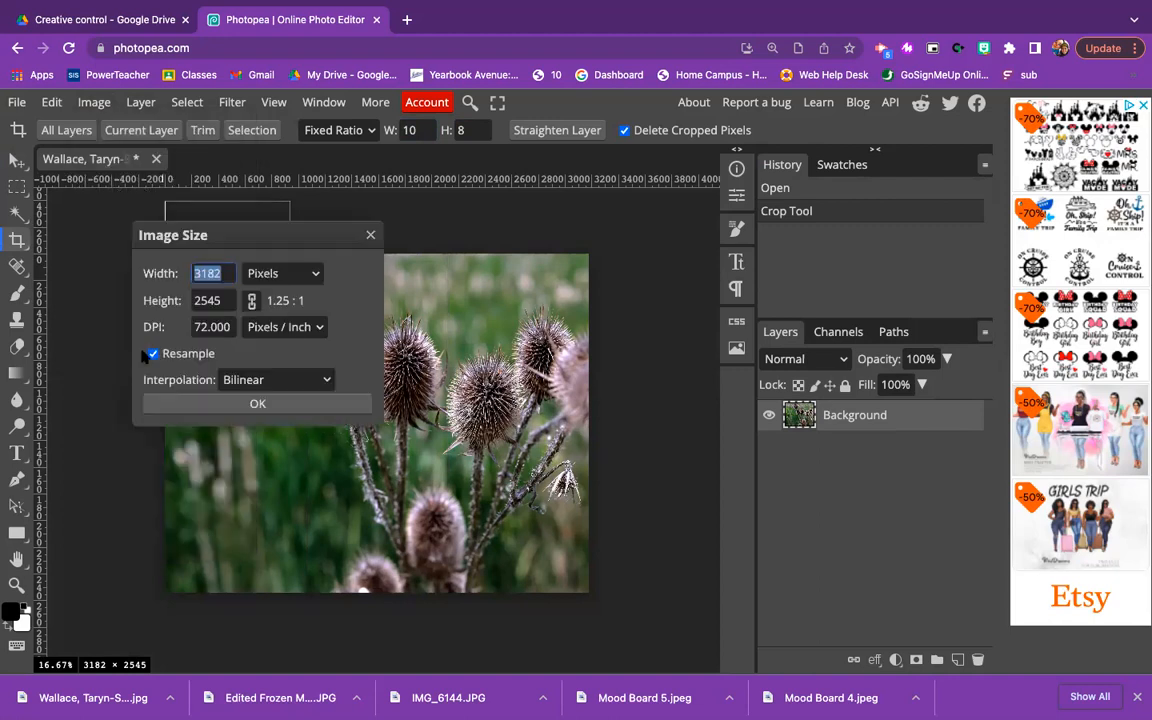
click(262, 273)
click(272, 328)
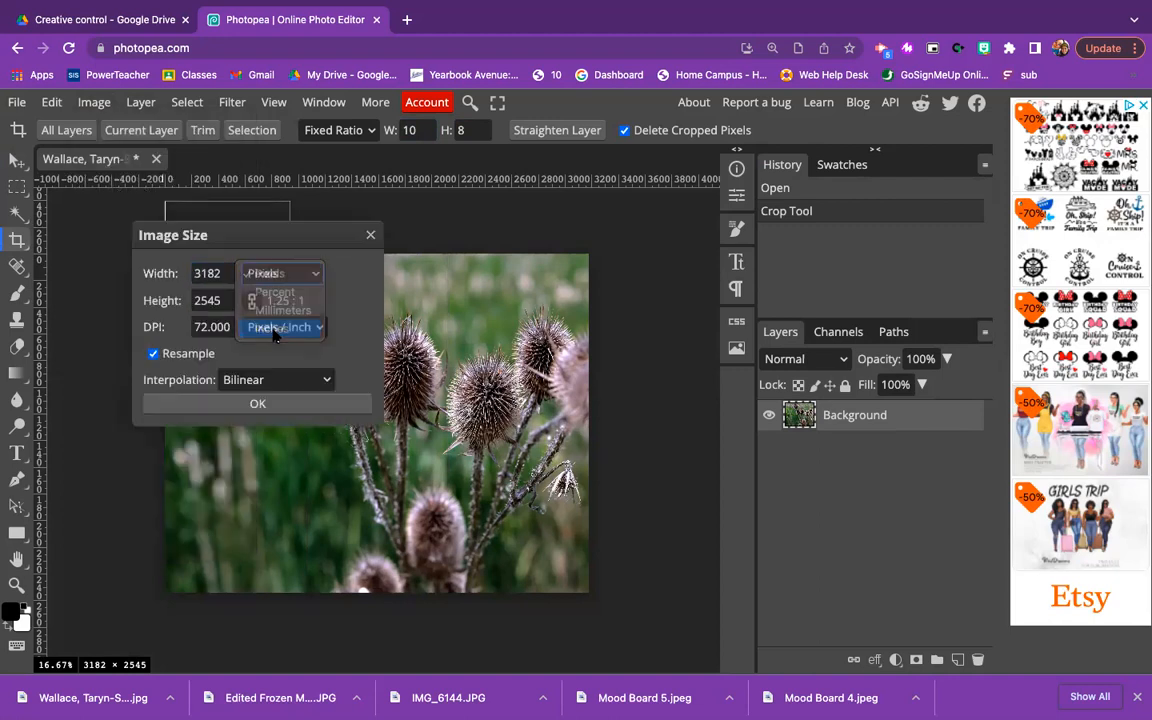
double_click(221, 273)
text(10)
click(219, 300)
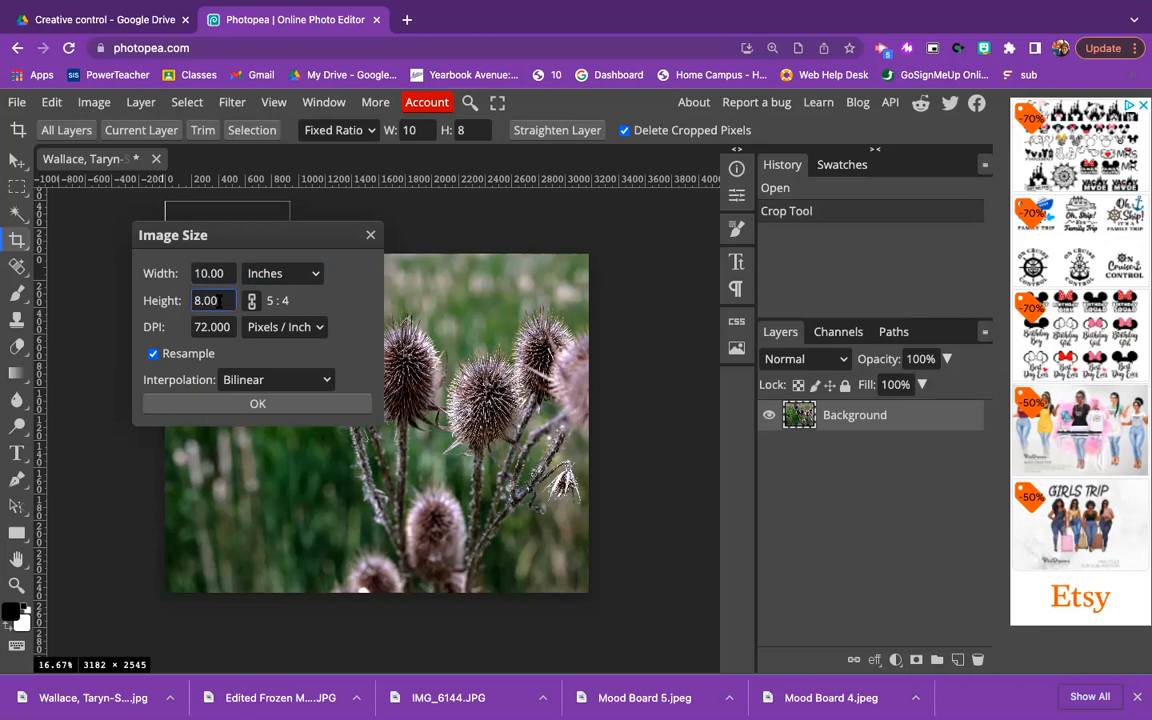
click(198, 327)
double_click(203, 327)
text(300)
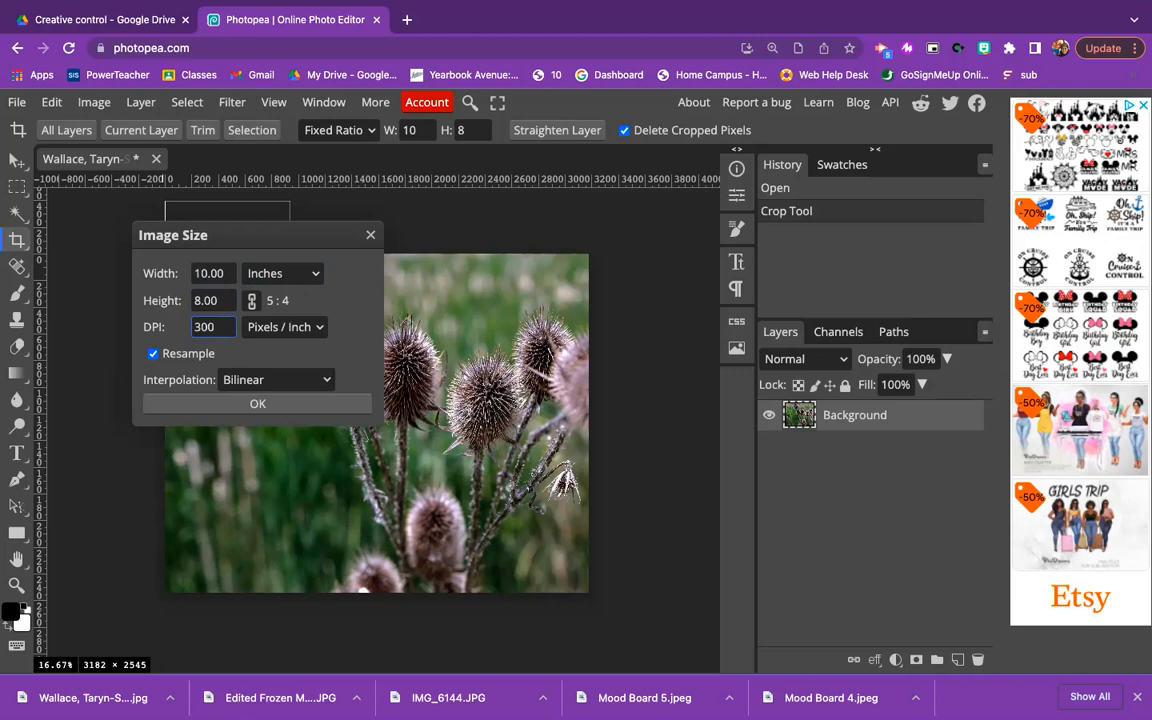
click(273, 408)
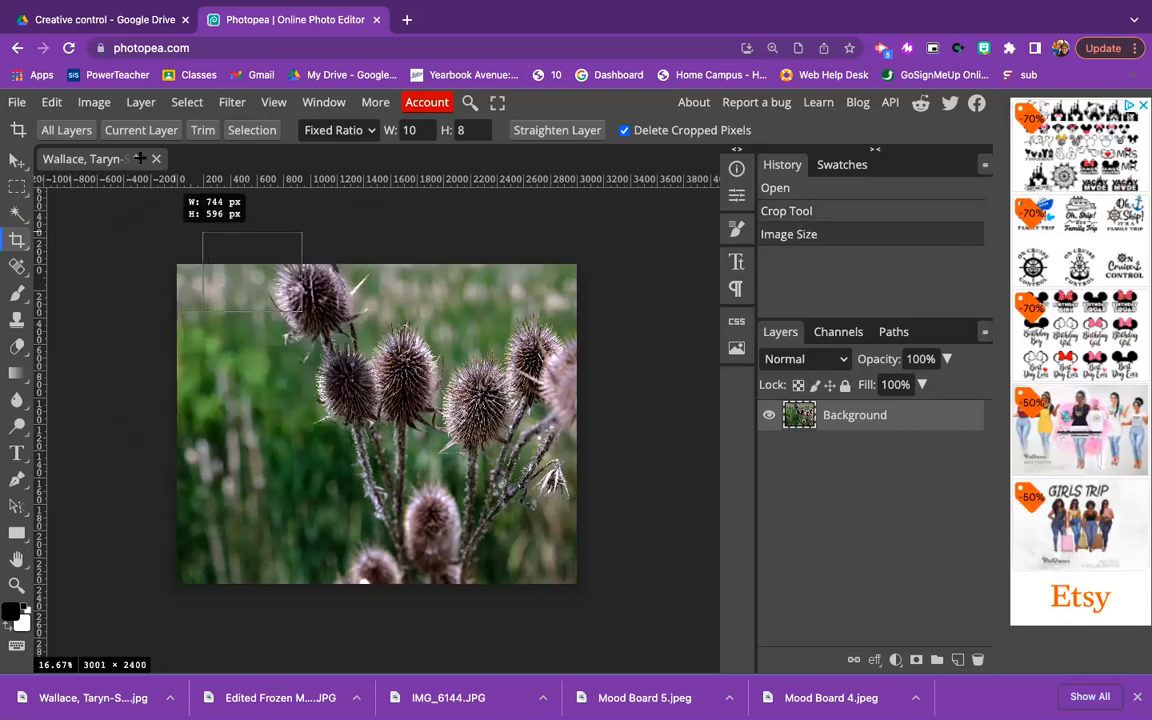
Check the canvas width and height in inches.
click(98, 103)
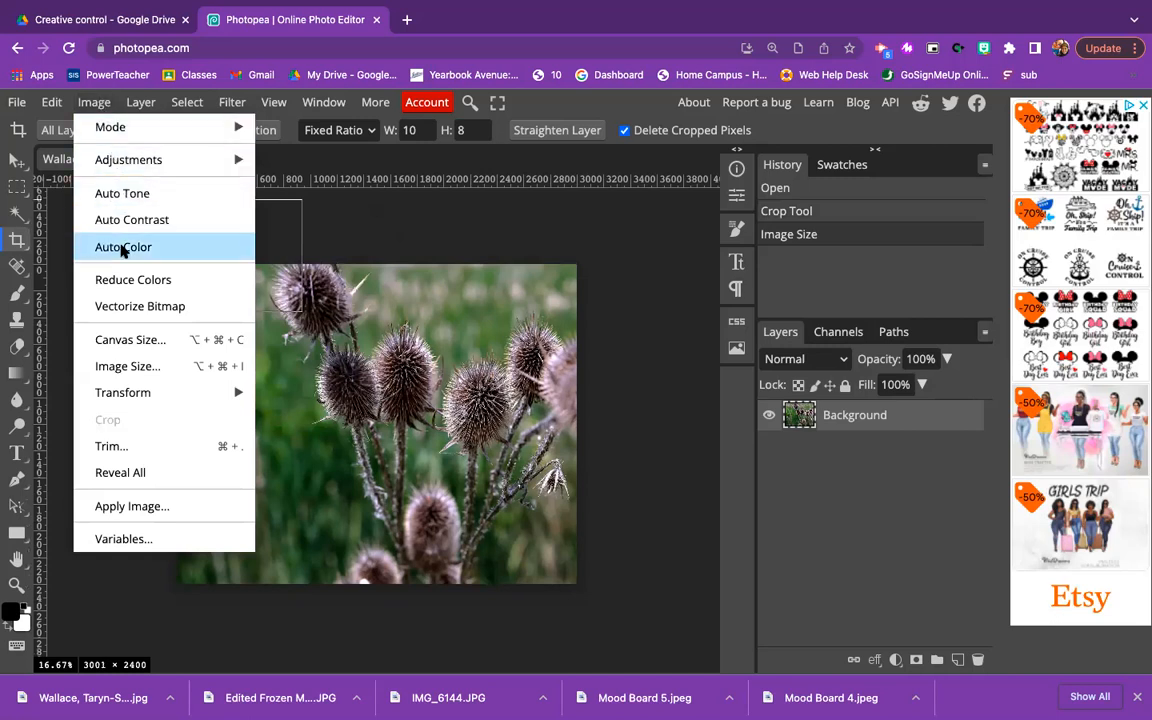
click(118, 345)
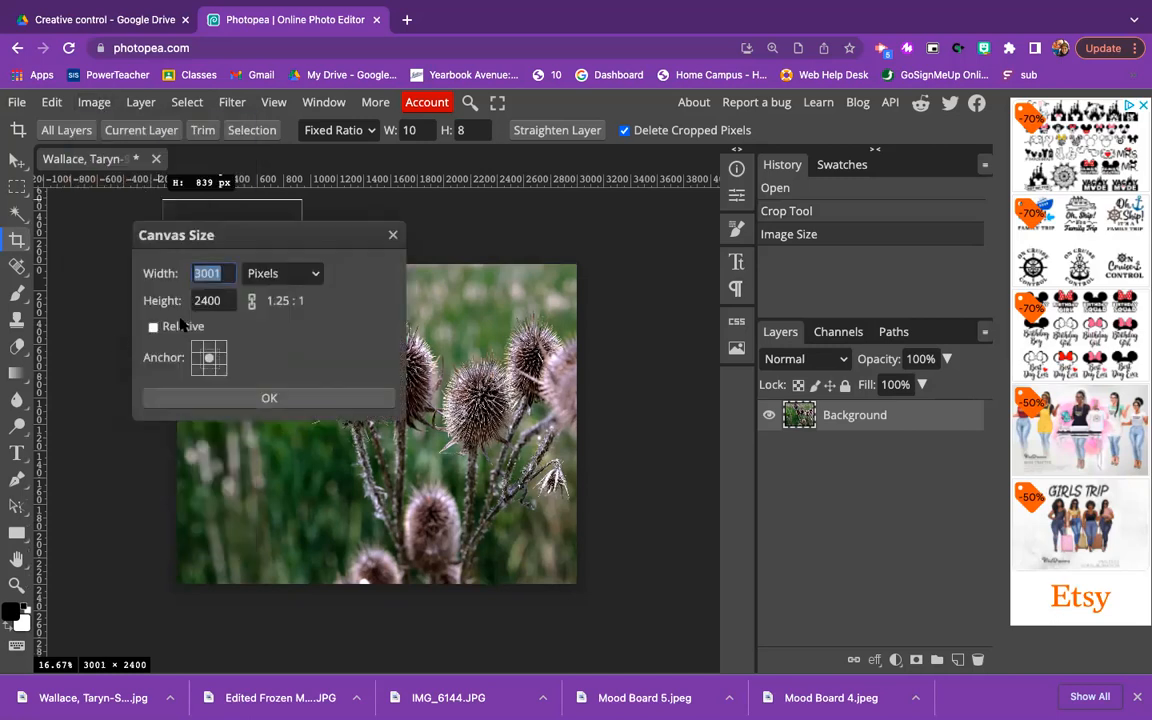
click(268, 274)
click(271, 329)
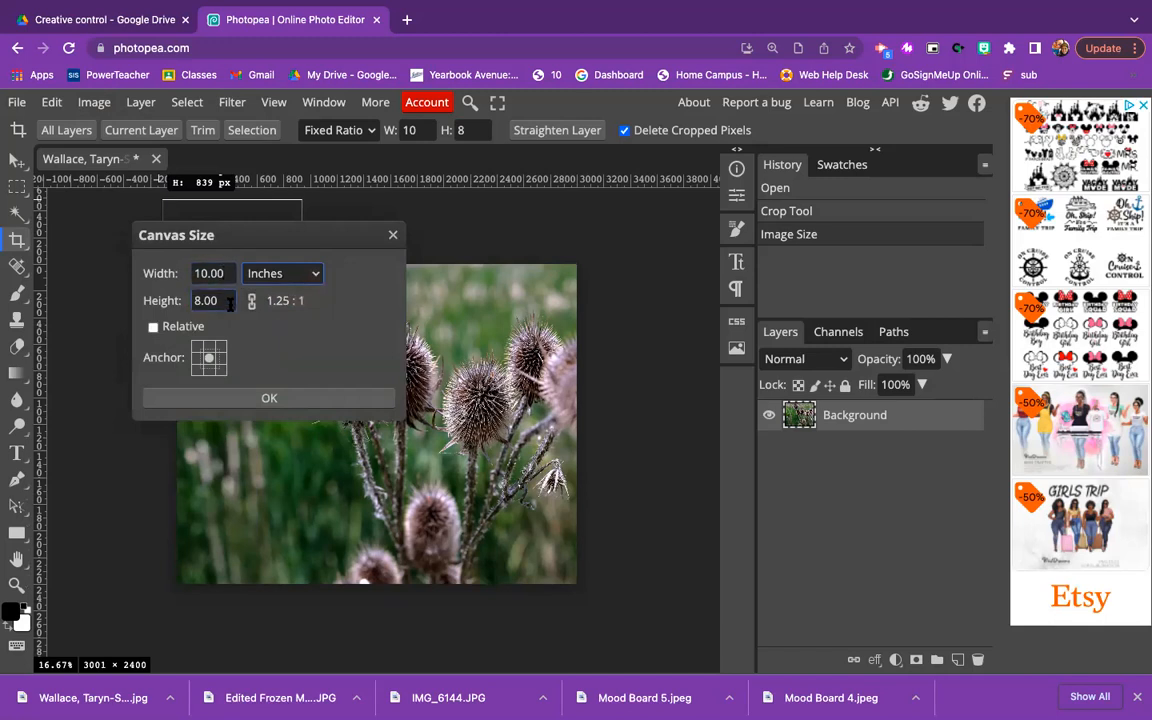
click(263, 398)
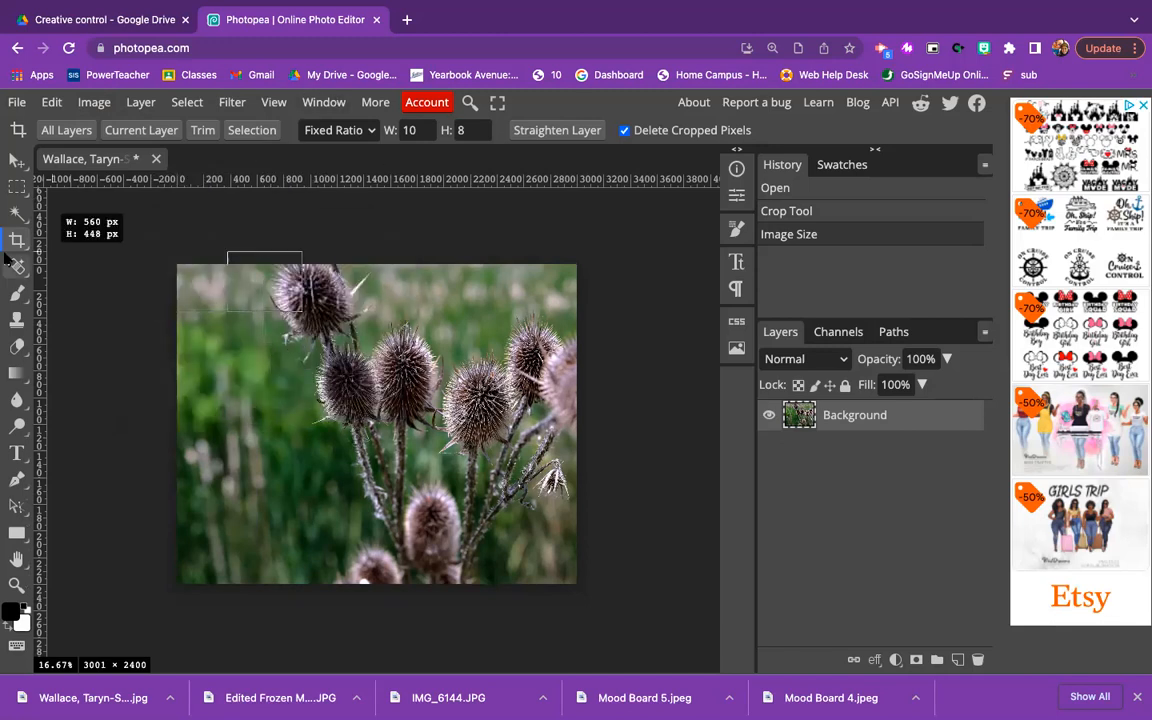
Switch to the Move tool and duplicate the Background layer.
click(17, 161)
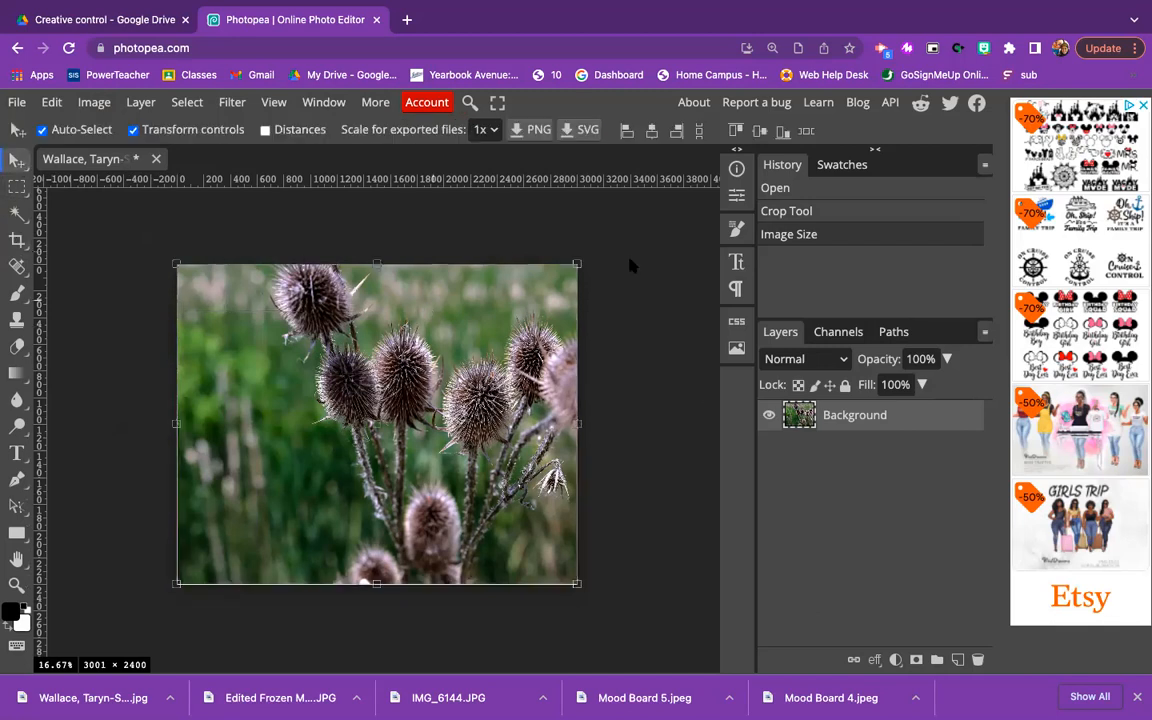
right_click(848, 418)
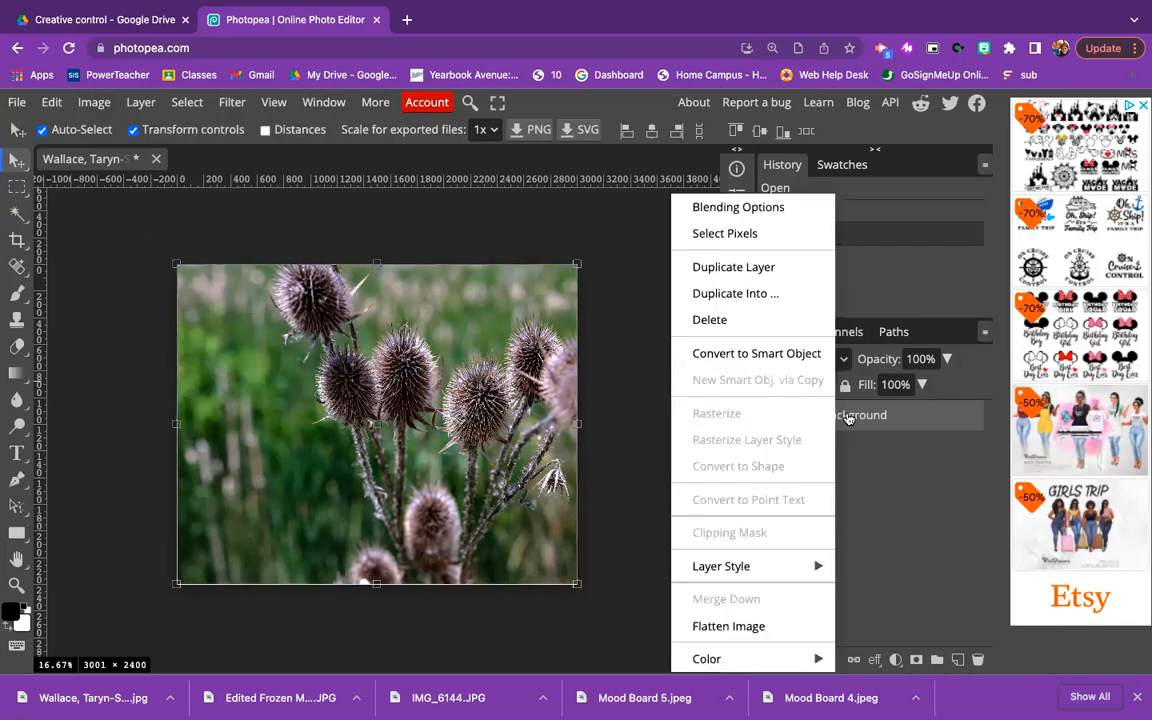
click(771, 268)
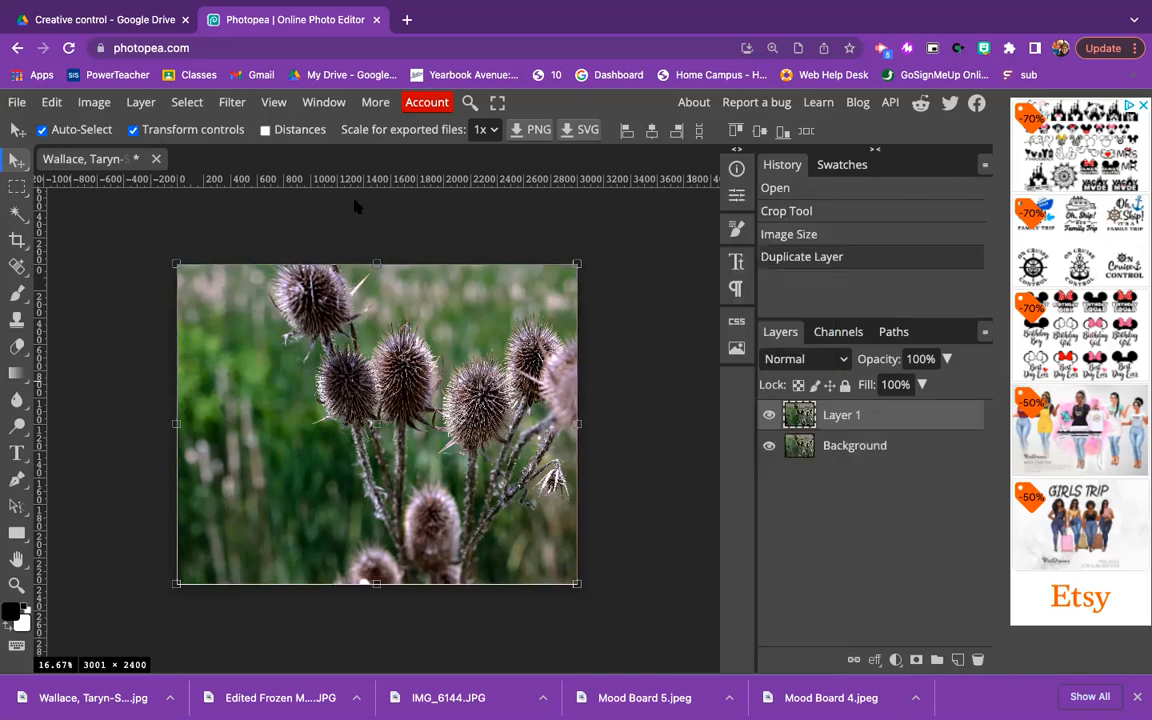
Apply a Brightness/Contrast adjustment to the duplicate layer with brightness 24 and contrast -26.
click(94, 102)
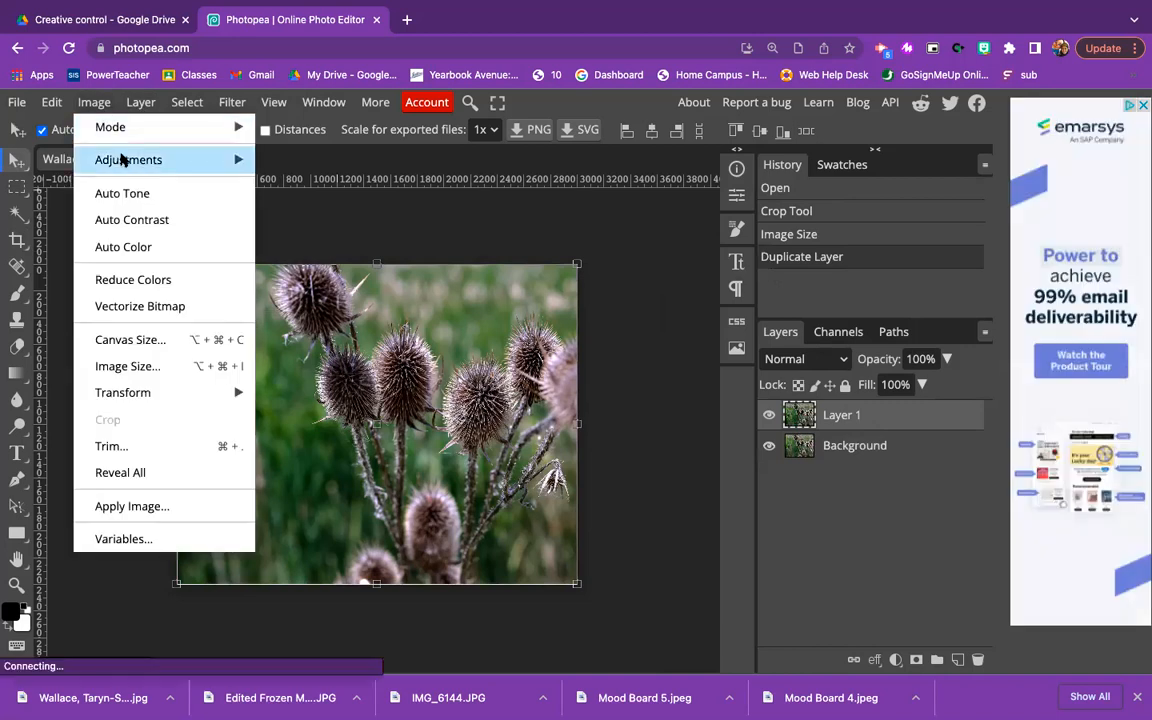
mouse_move(121, 158)
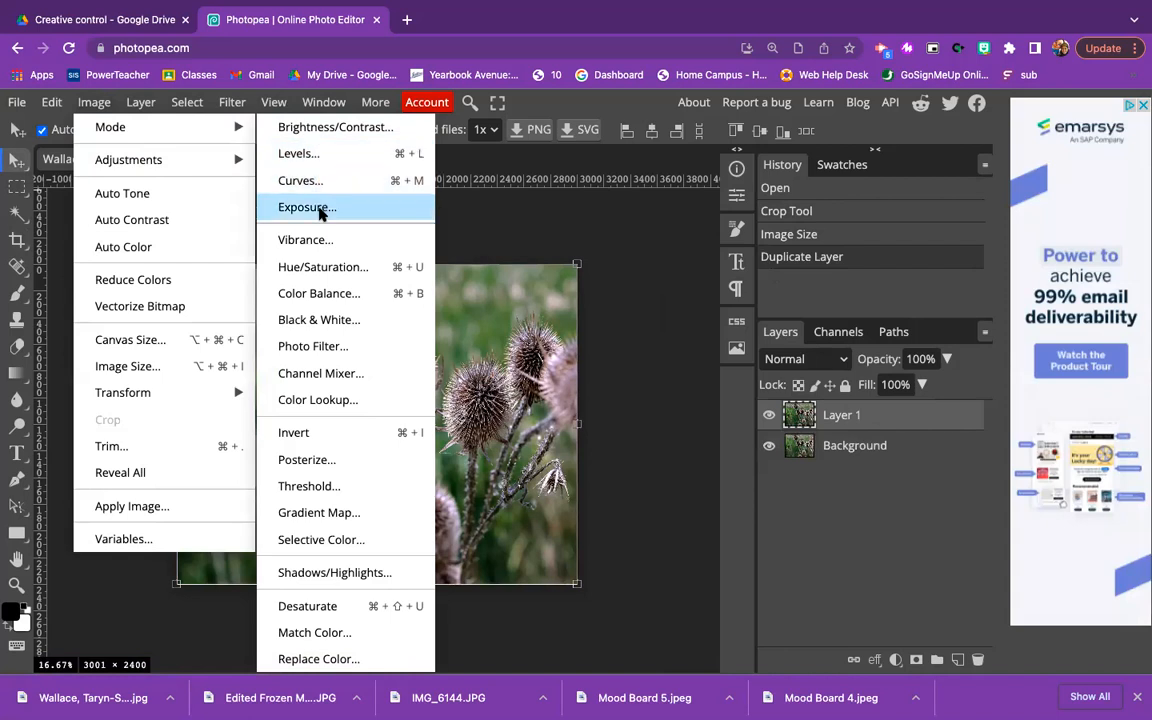
click(316, 128)
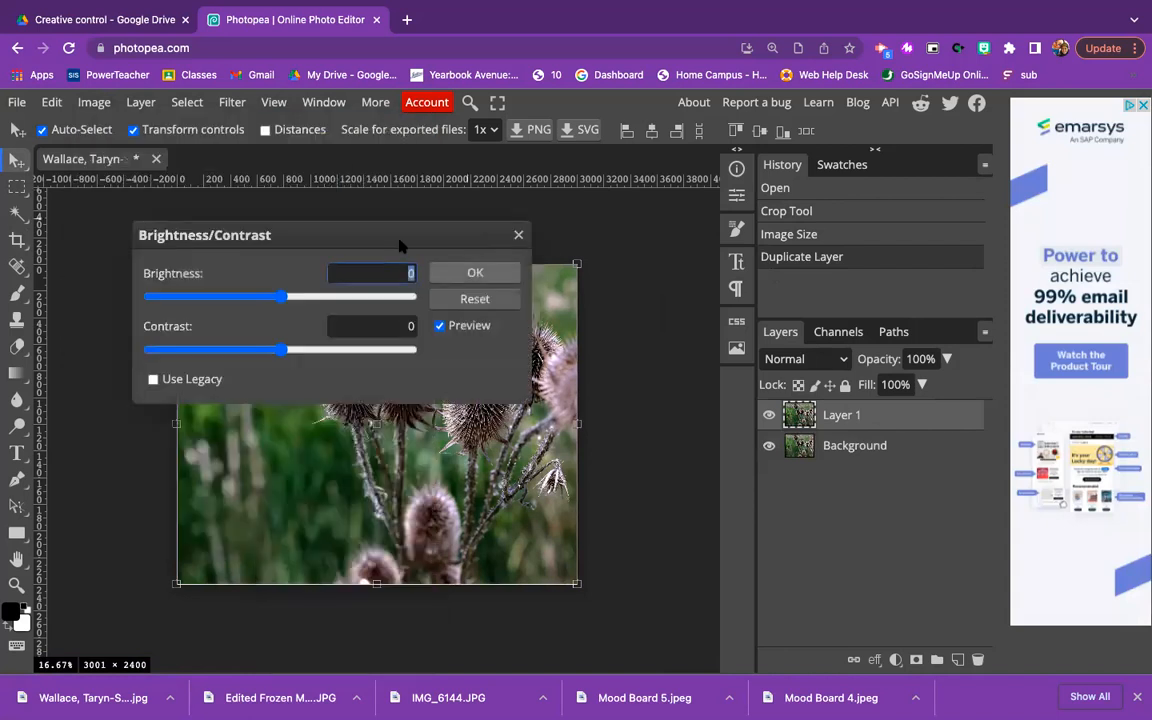
drag(399, 232, 775, 245)
drag(666, 316, 686, 317)
drag(666, 368, 629, 369)
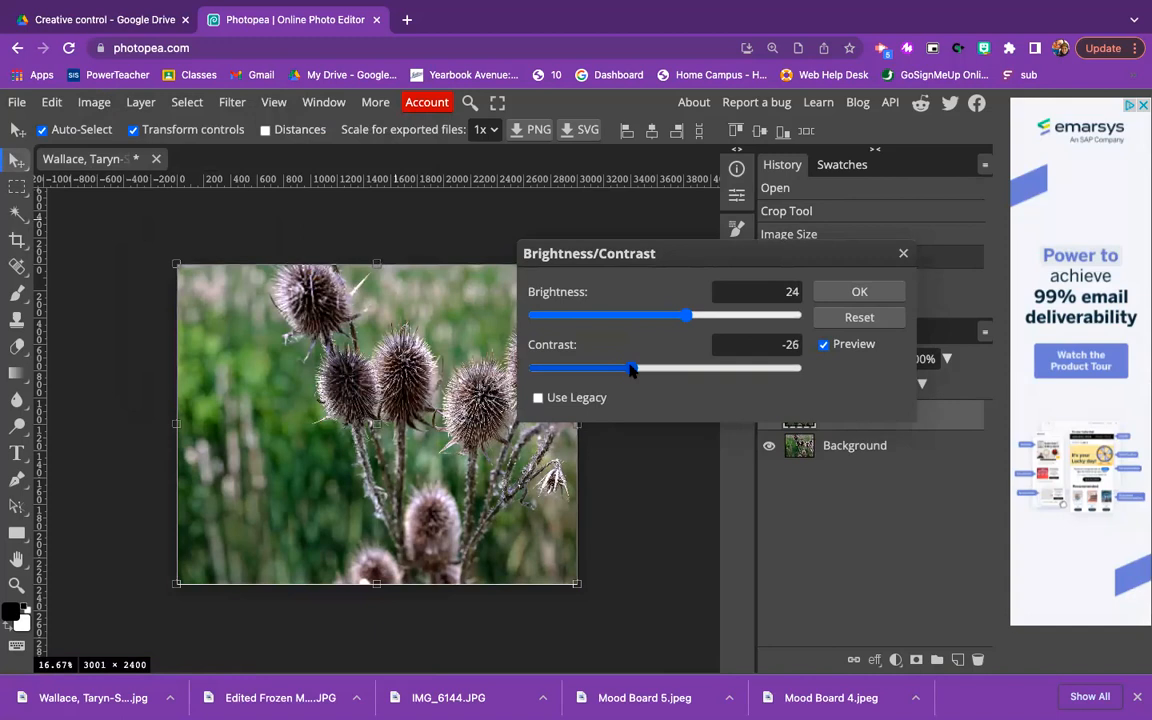
click(862, 292)
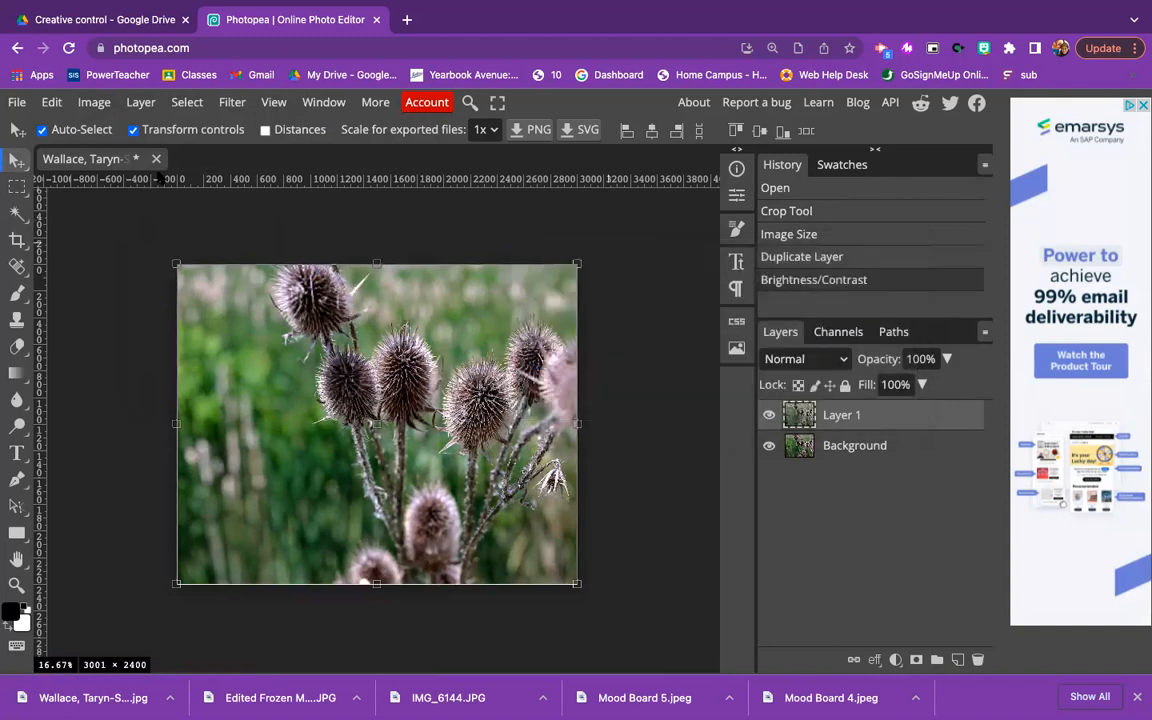
Apply a Vibrance adjustment to the duplicate layer with vibrance 34 and saturation 24.
click(104, 104)
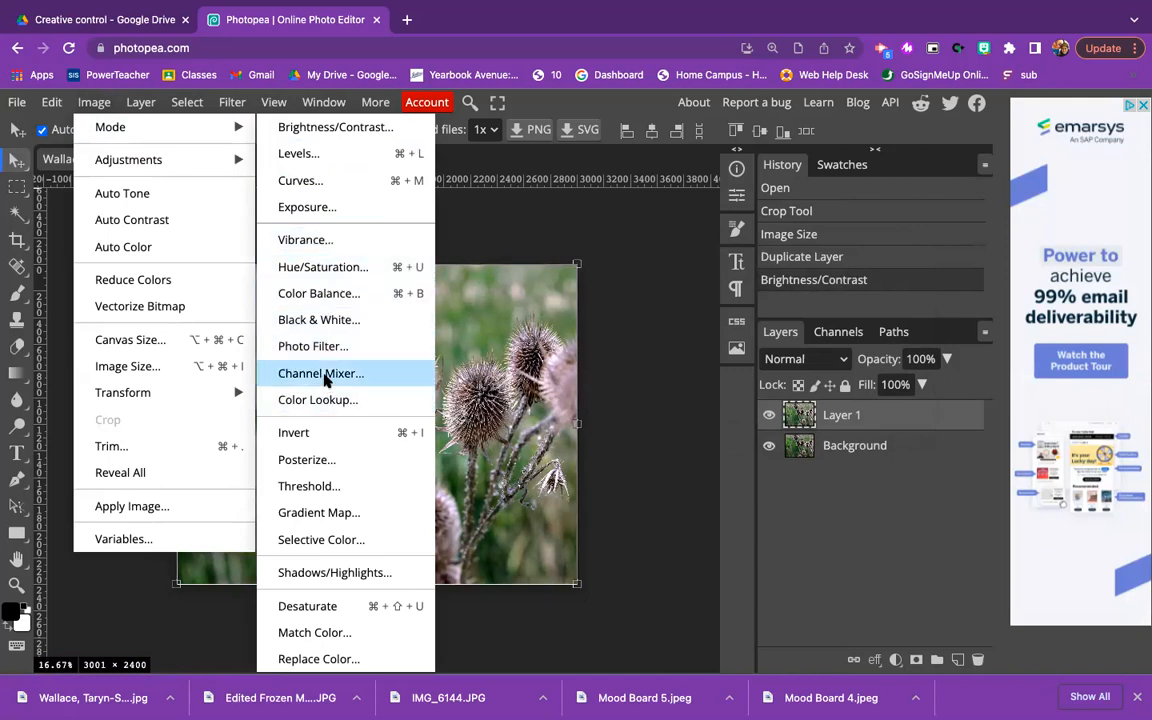
click(327, 243)
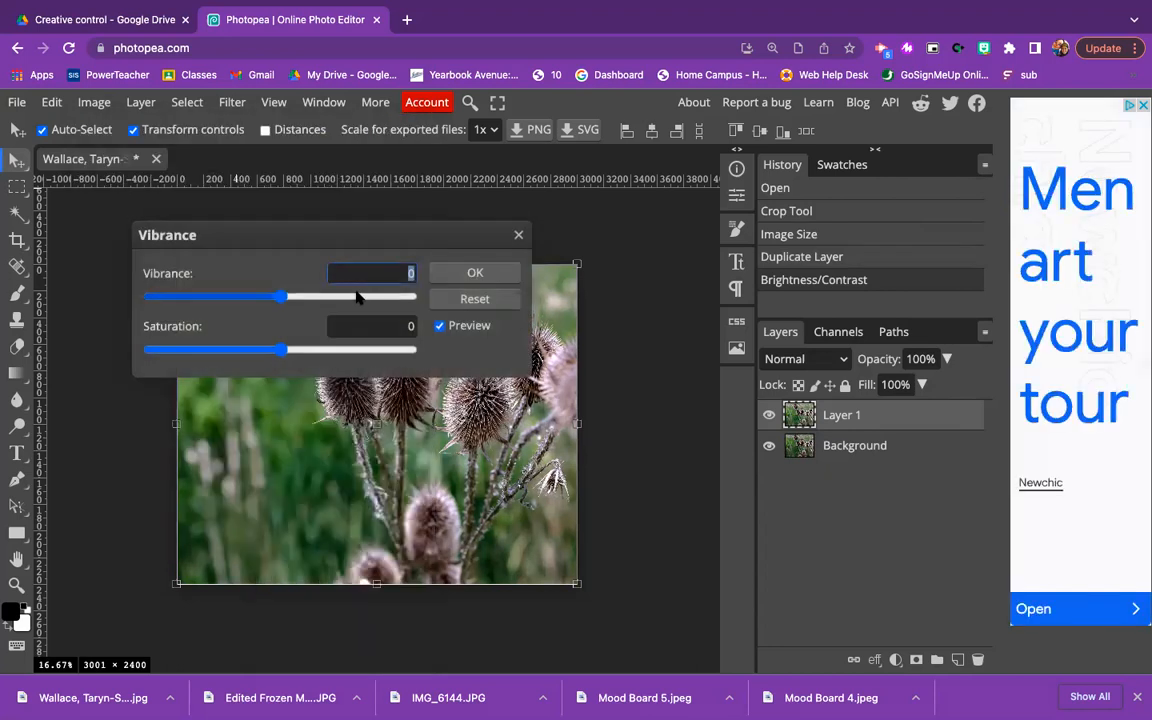
drag(281, 298, 326, 300)
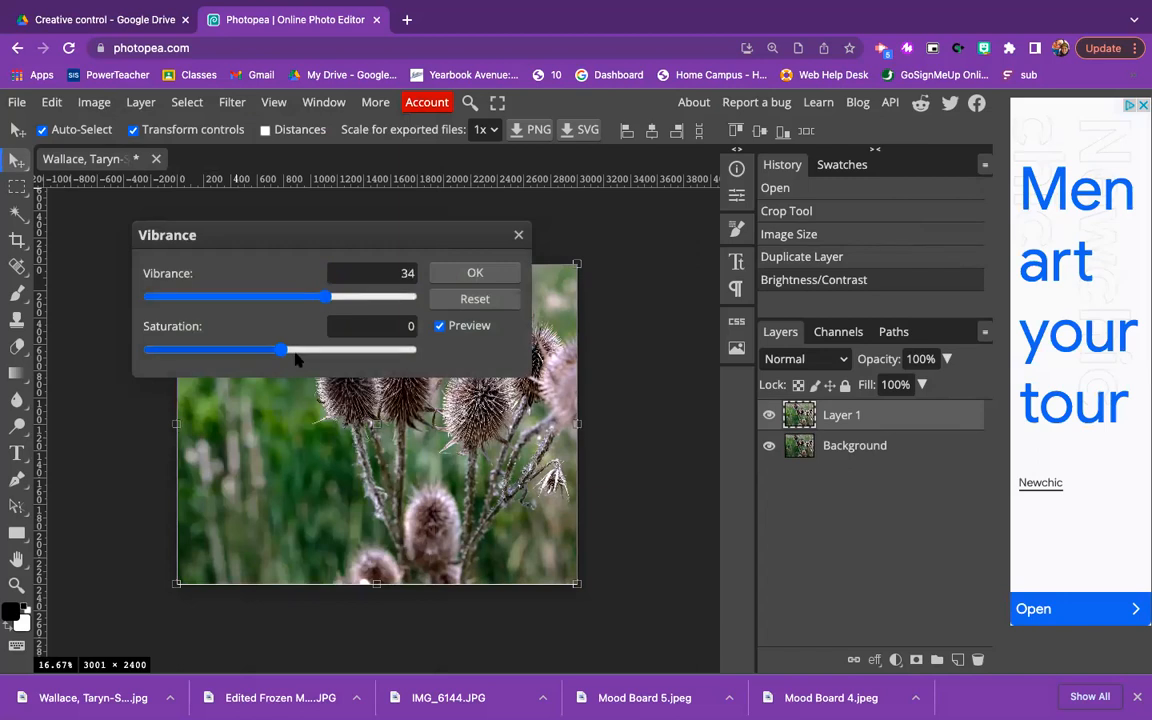
drag(285, 350, 347, 357)
drag(371, 245, 662, 155)
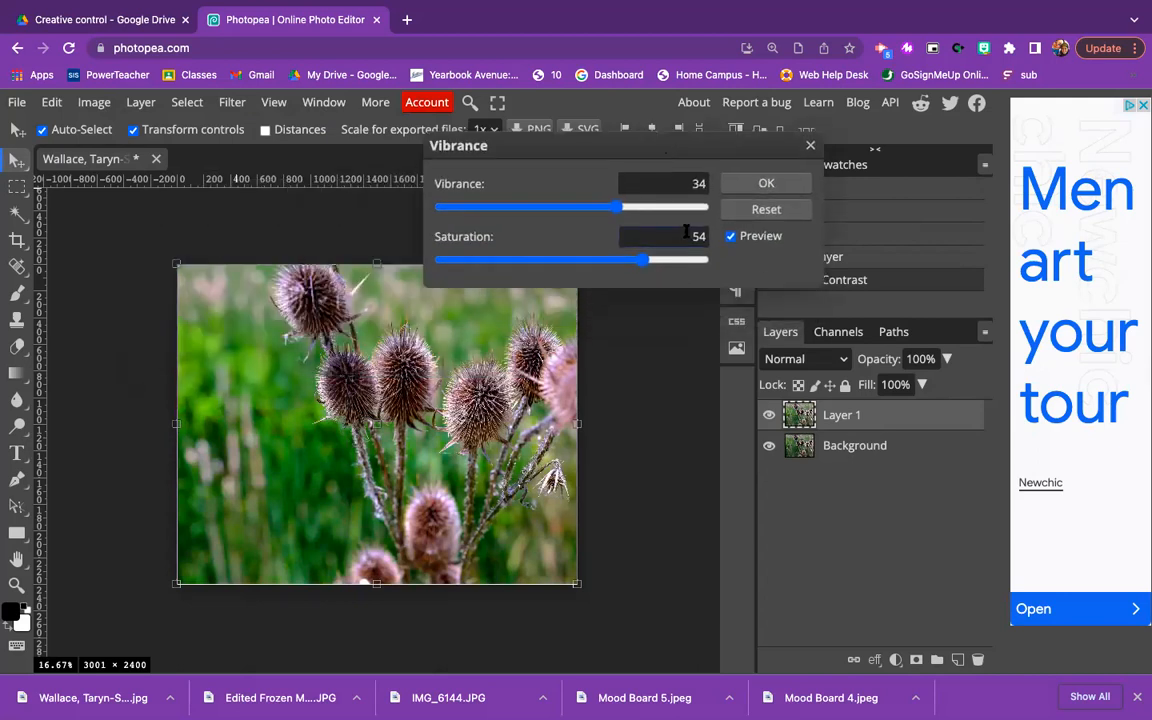
drag(612, 266, 514, 260)
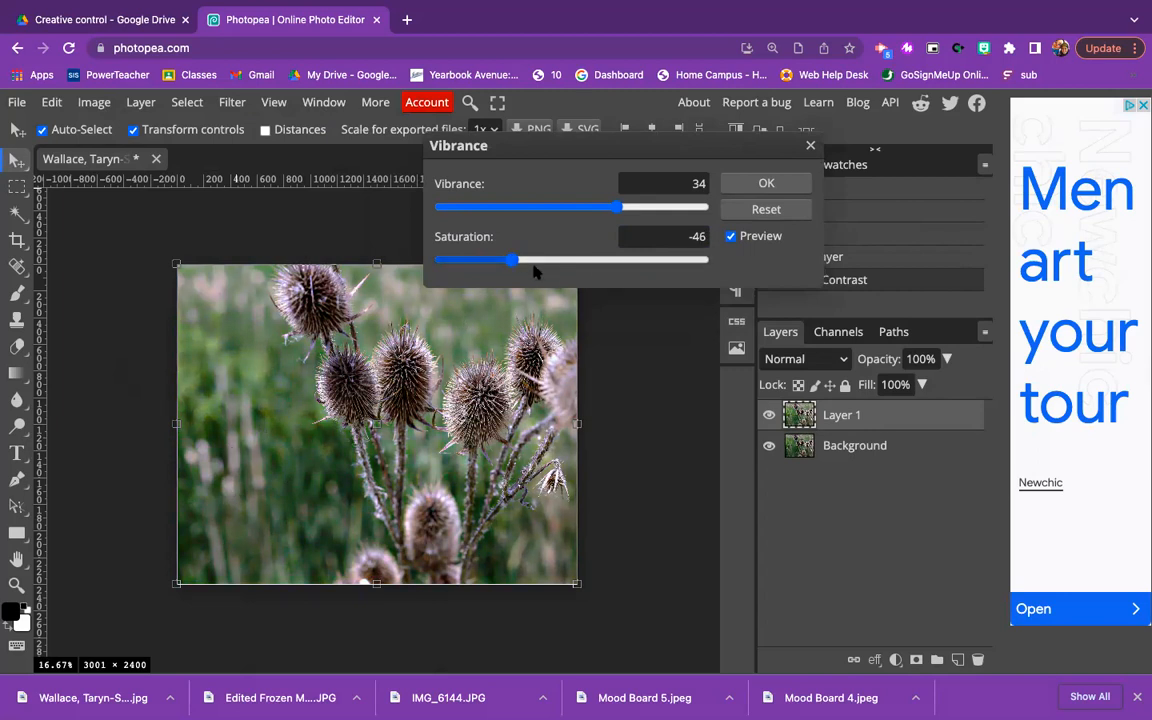
drag(511, 261, 604, 261)
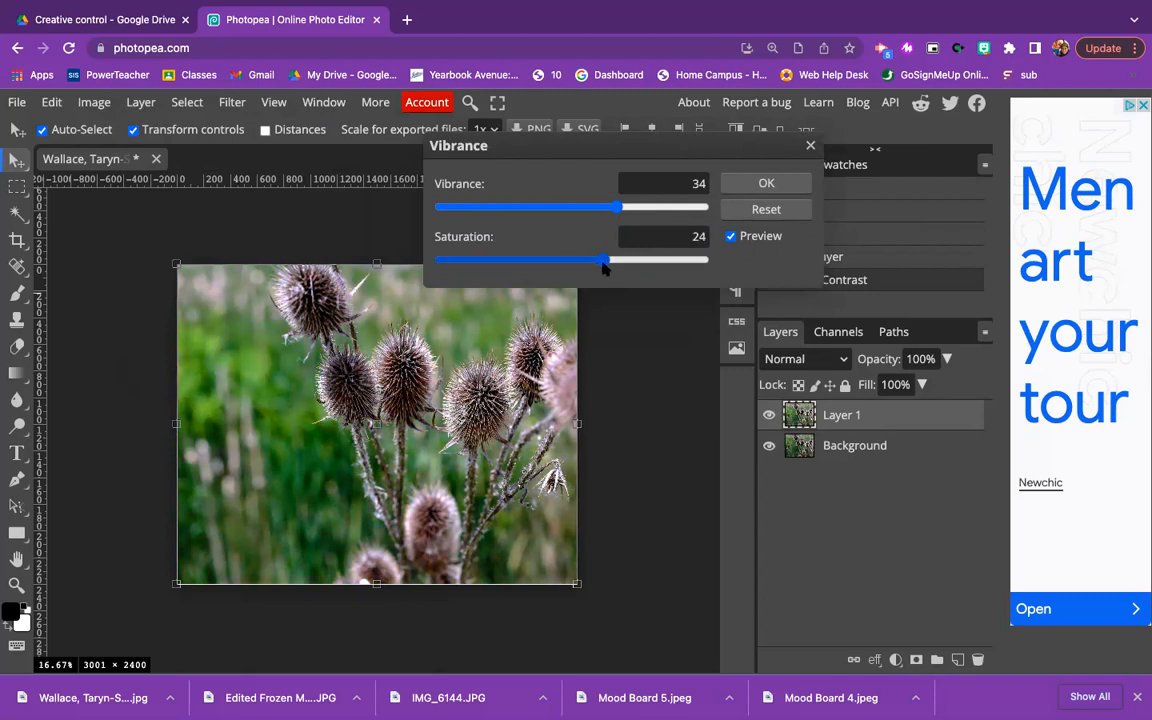
click(766, 184)
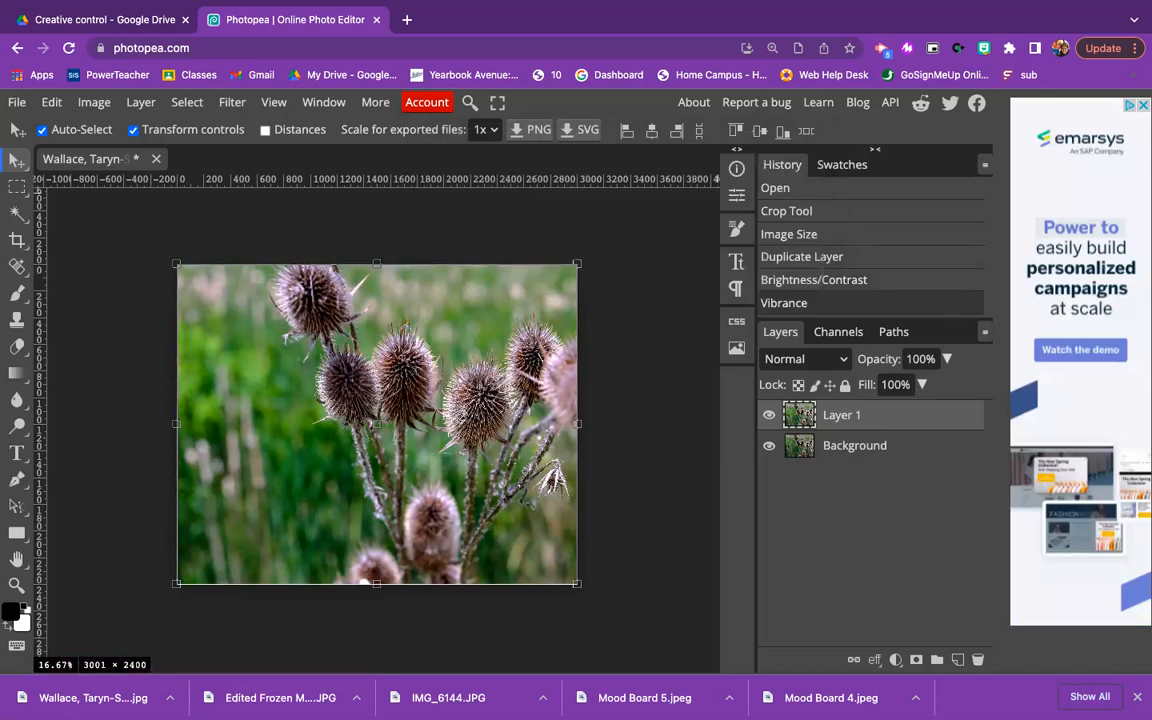
Undo the Vibrance and Brightness/Contrast adjustments on the duplicate layer.
key(ctrl+z)
key(ctrl+z)
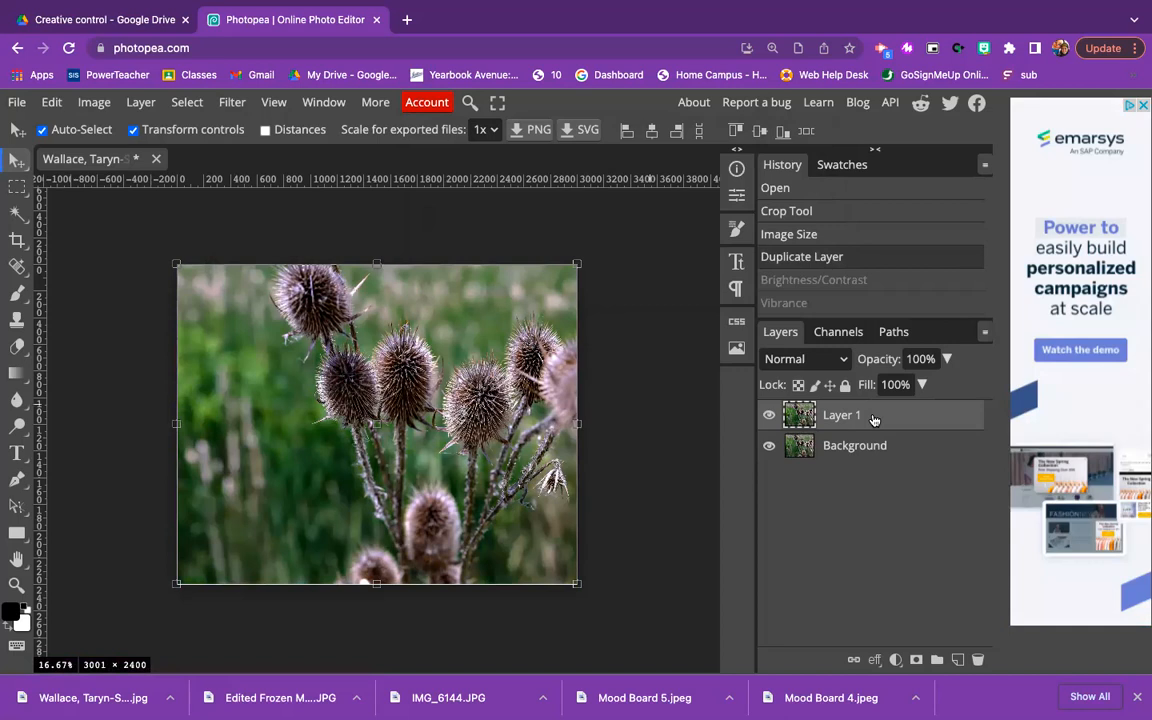
Convert the duplicate layer to a smart object and open the Camera Raw filter for it.
right_click(874, 420)
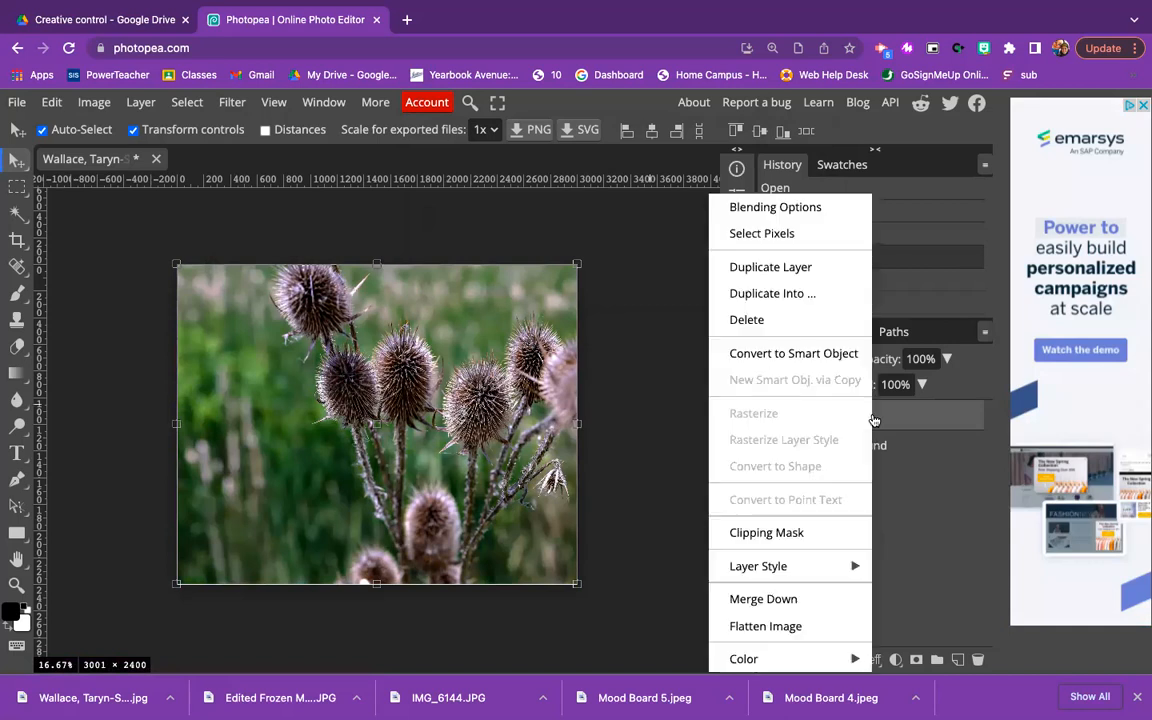
click(848, 358)
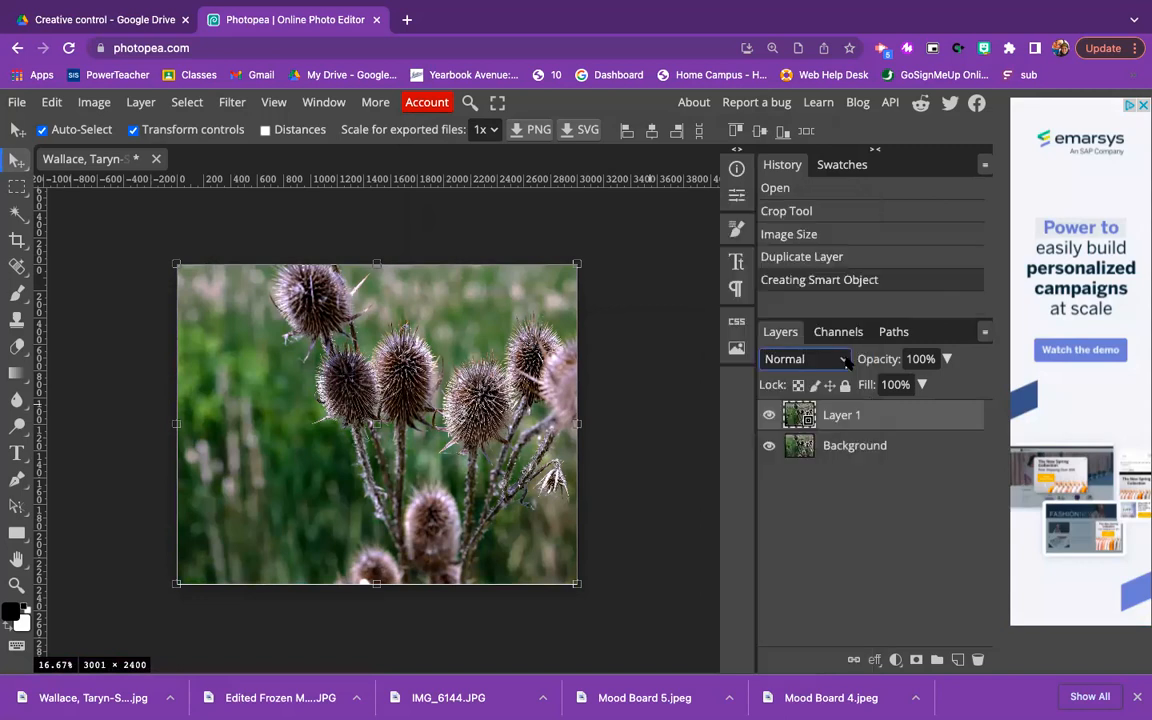
click(232, 103)
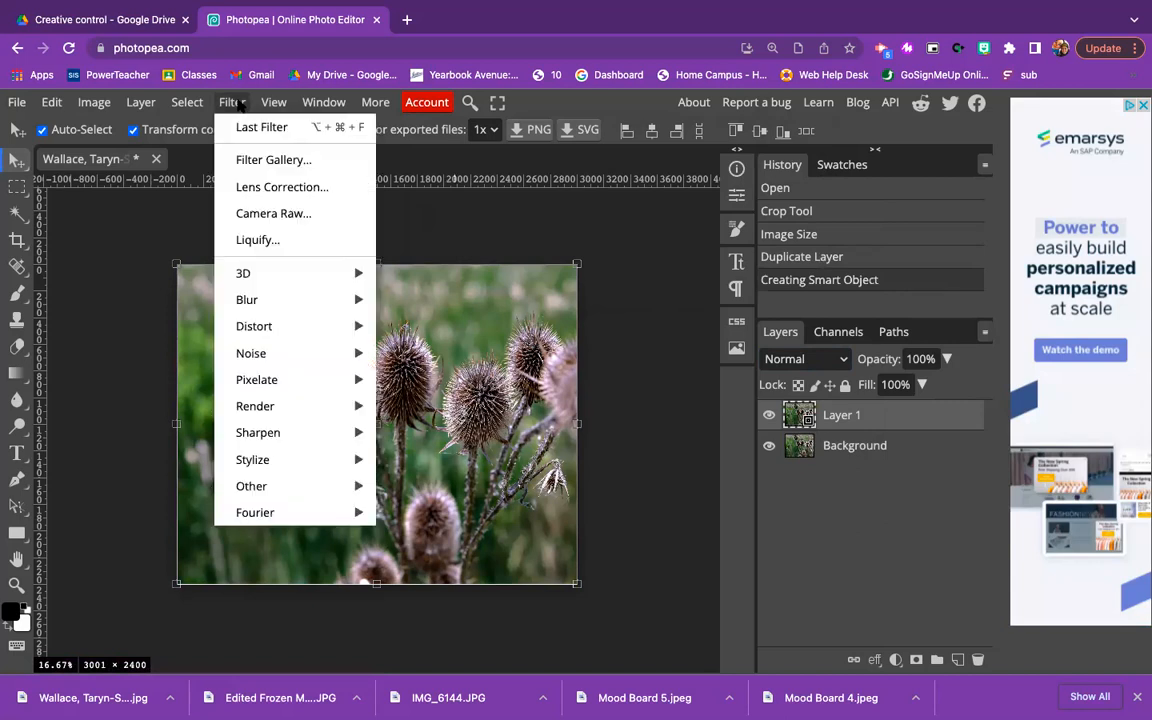
click(256, 213)
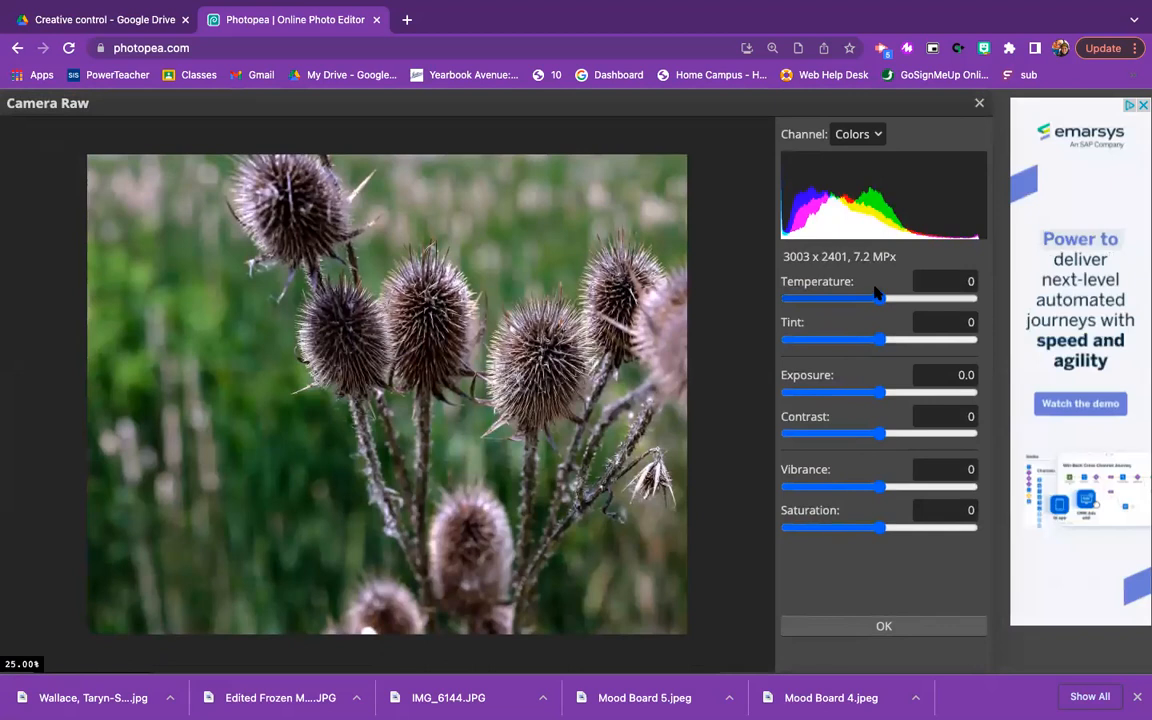
Try Camera Raw settings of temperature 21, tint 33, contrast -17 and vibrance 42, and close the filter without applying them.
drag(880, 300, 851, 301)
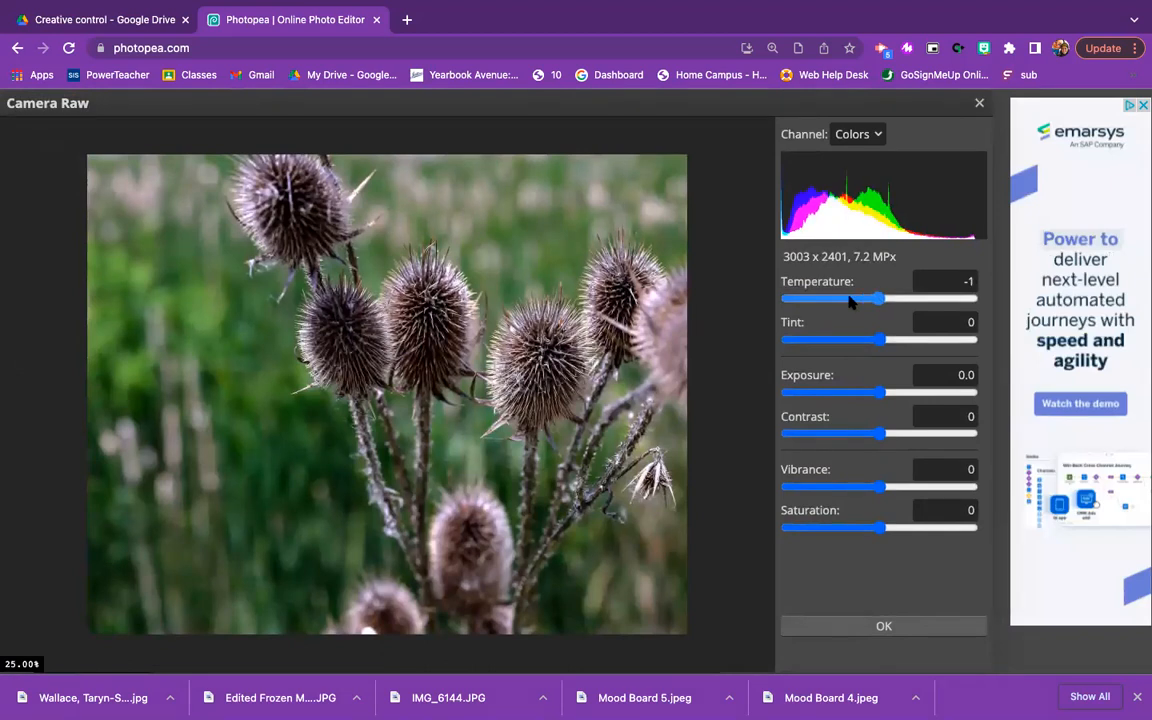
click(910, 345)
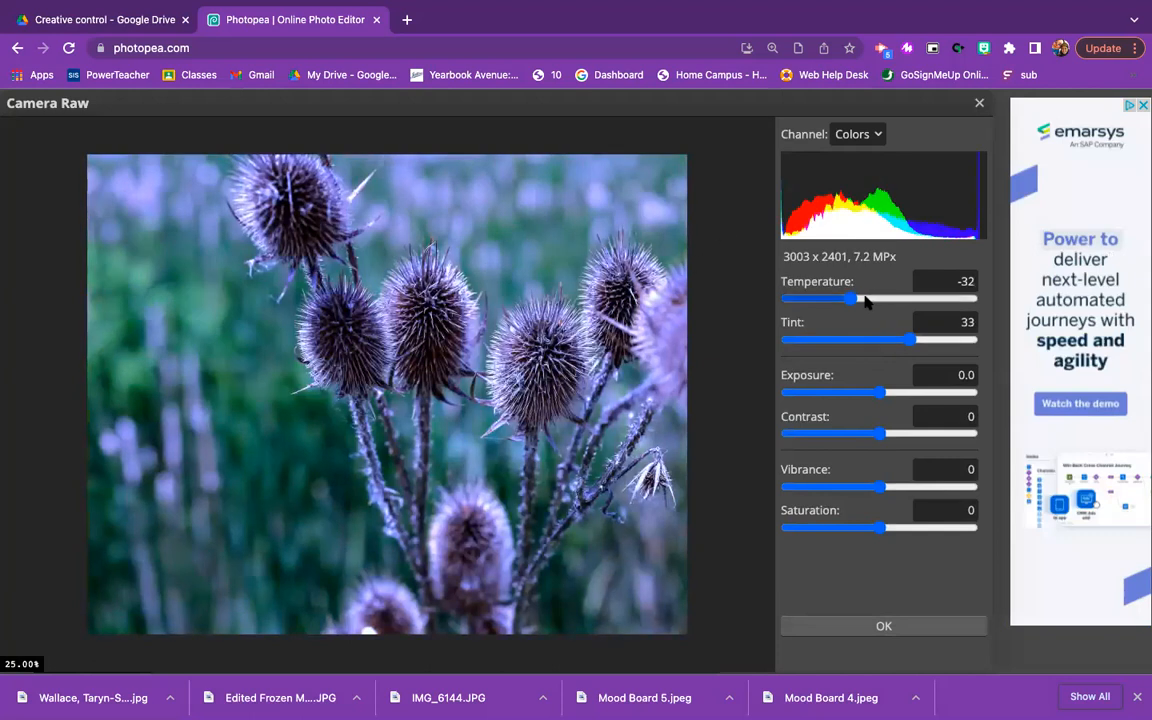
drag(851, 299, 899, 299)
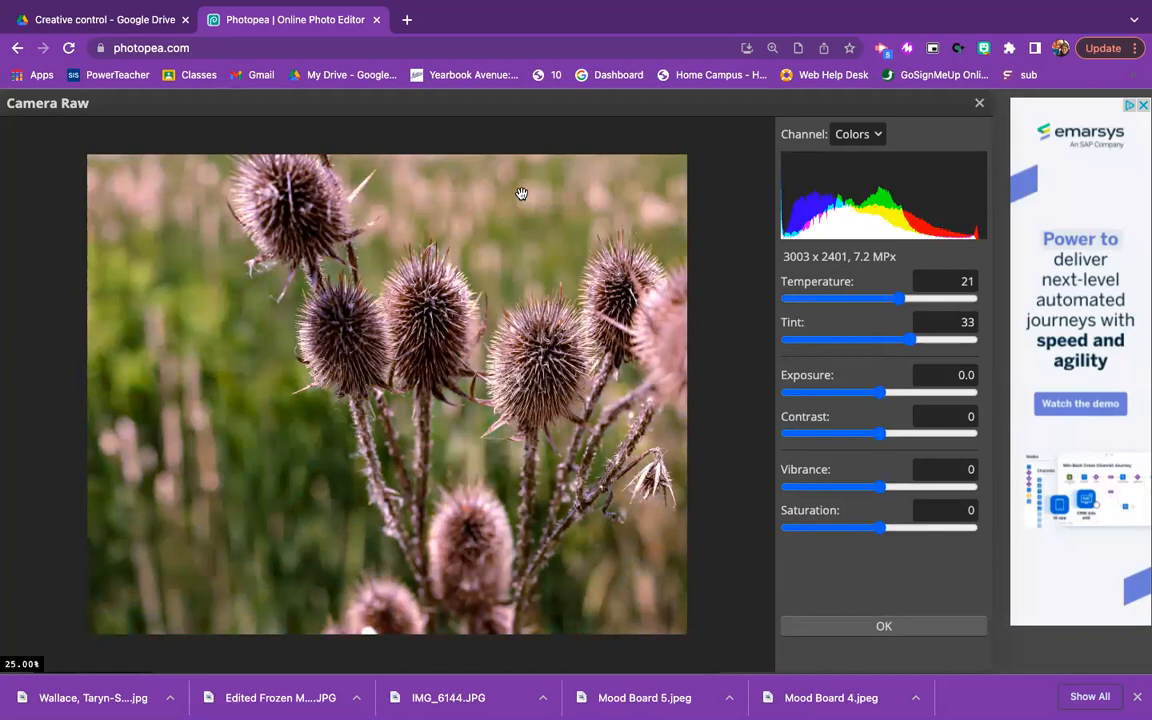
click(881, 433)
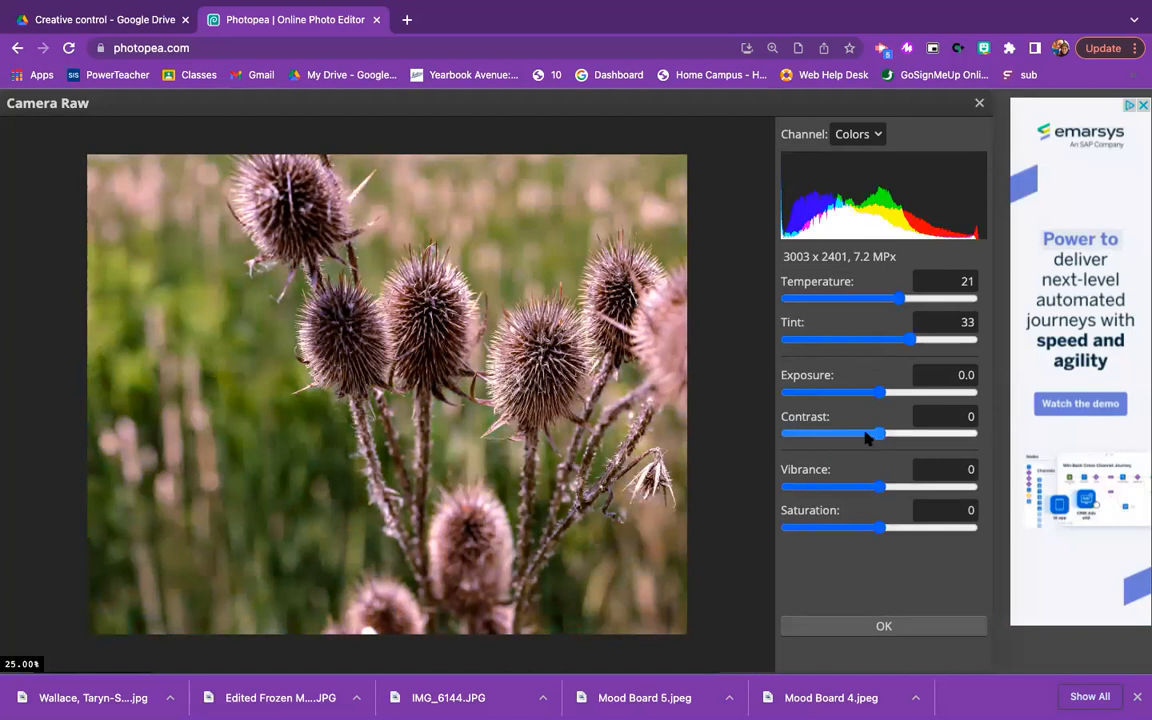
click(866, 436)
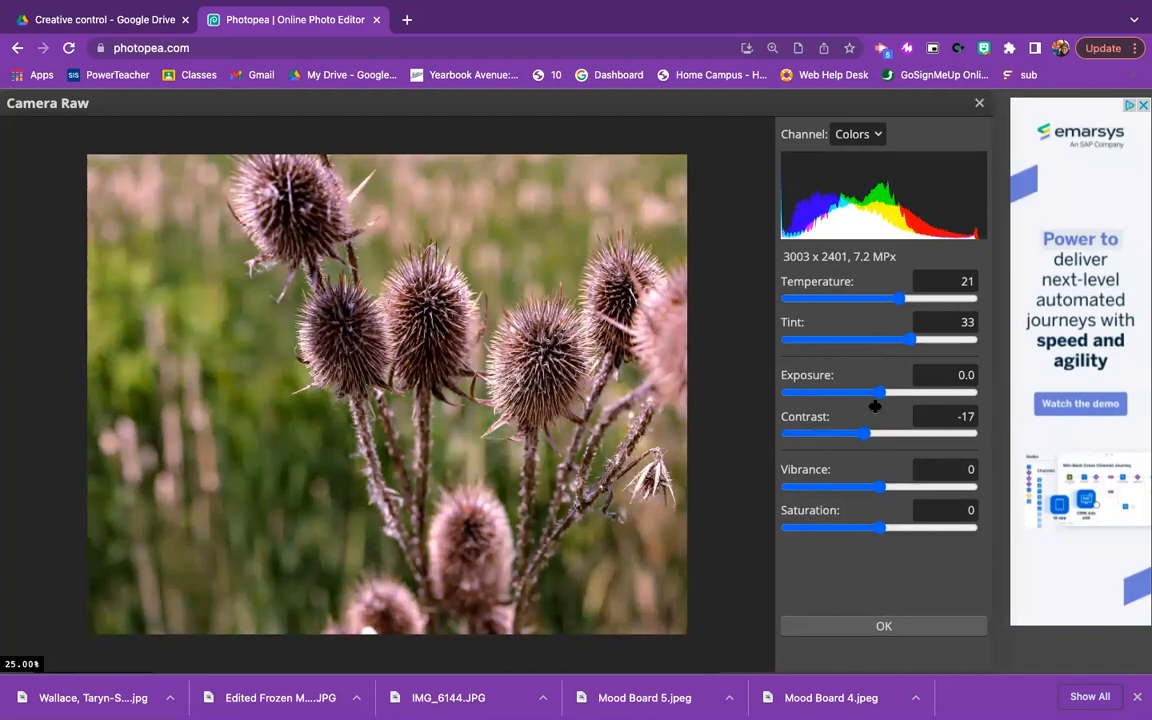
drag(881, 487, 918, 487)
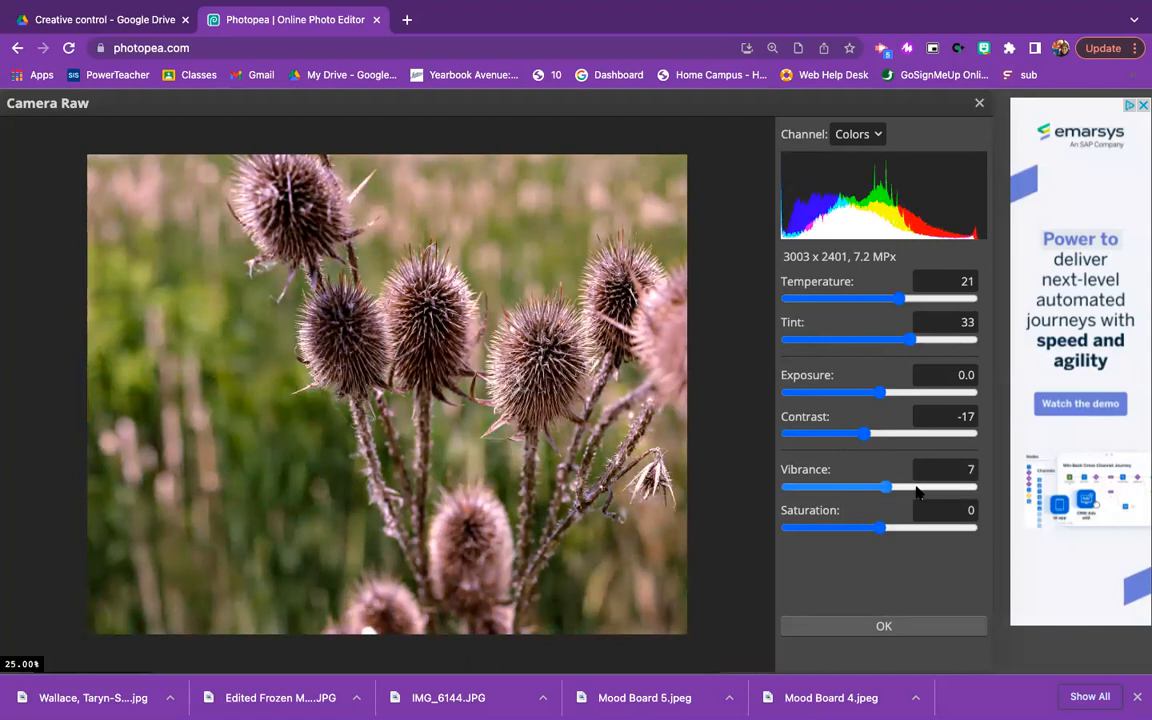
click(855, 135)
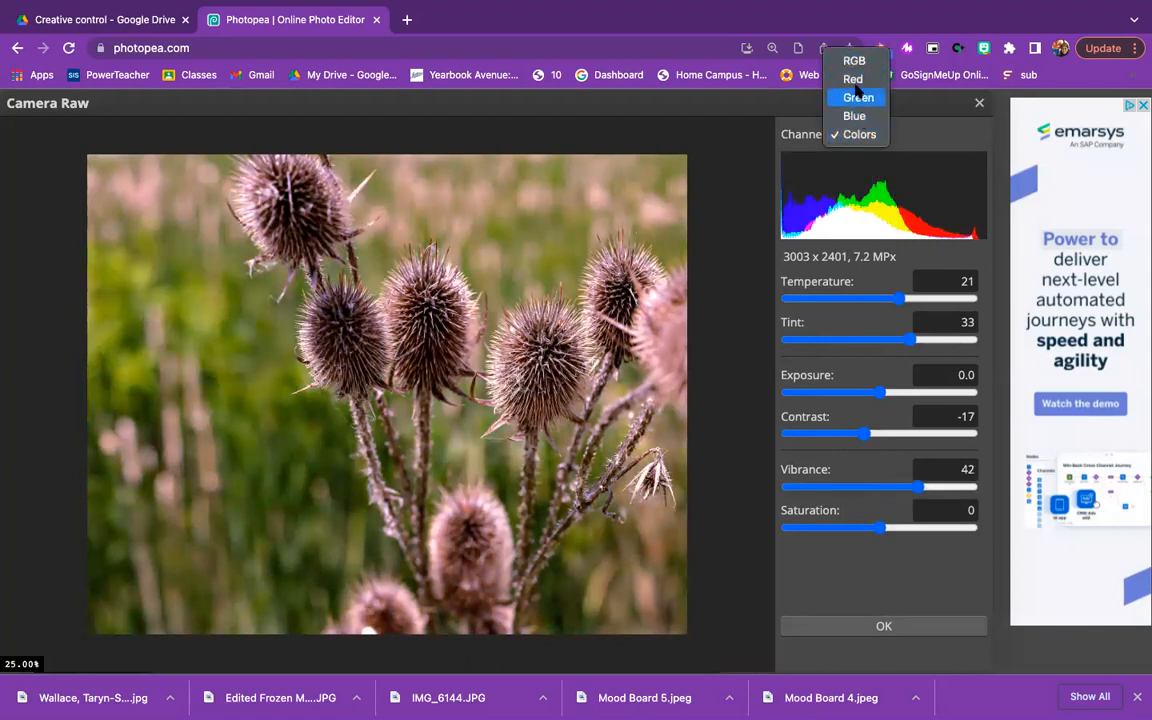
click(963, 121)
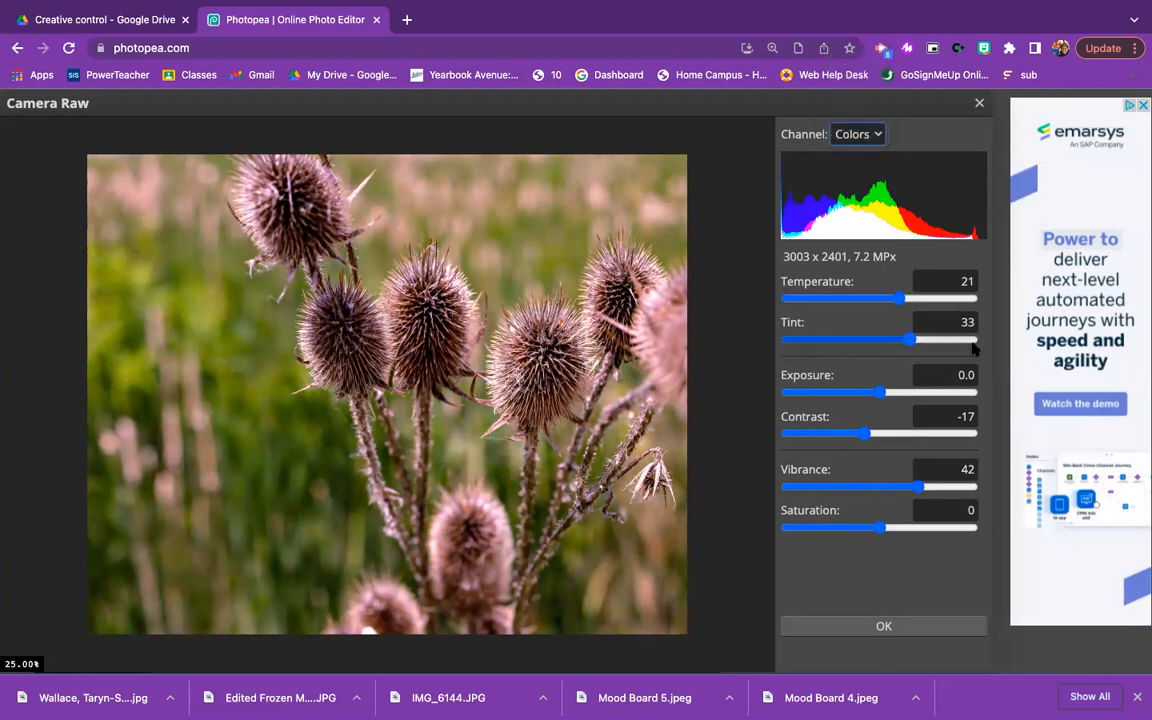
click(980, 105)
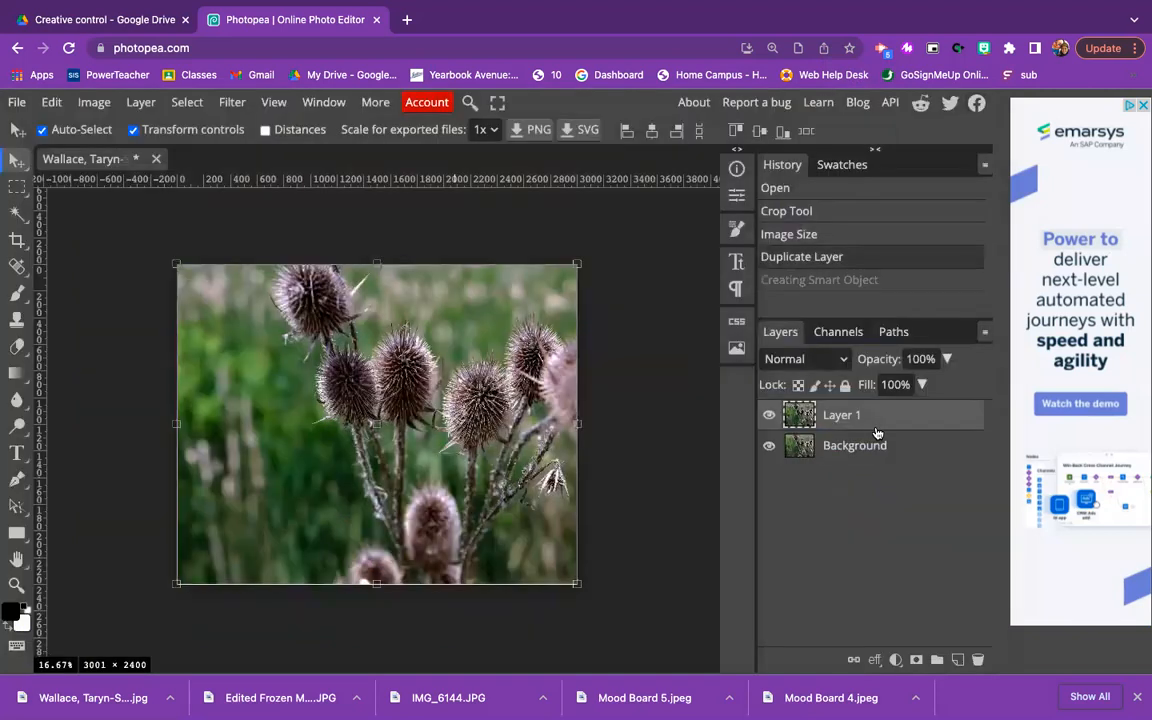
click(94, 102)
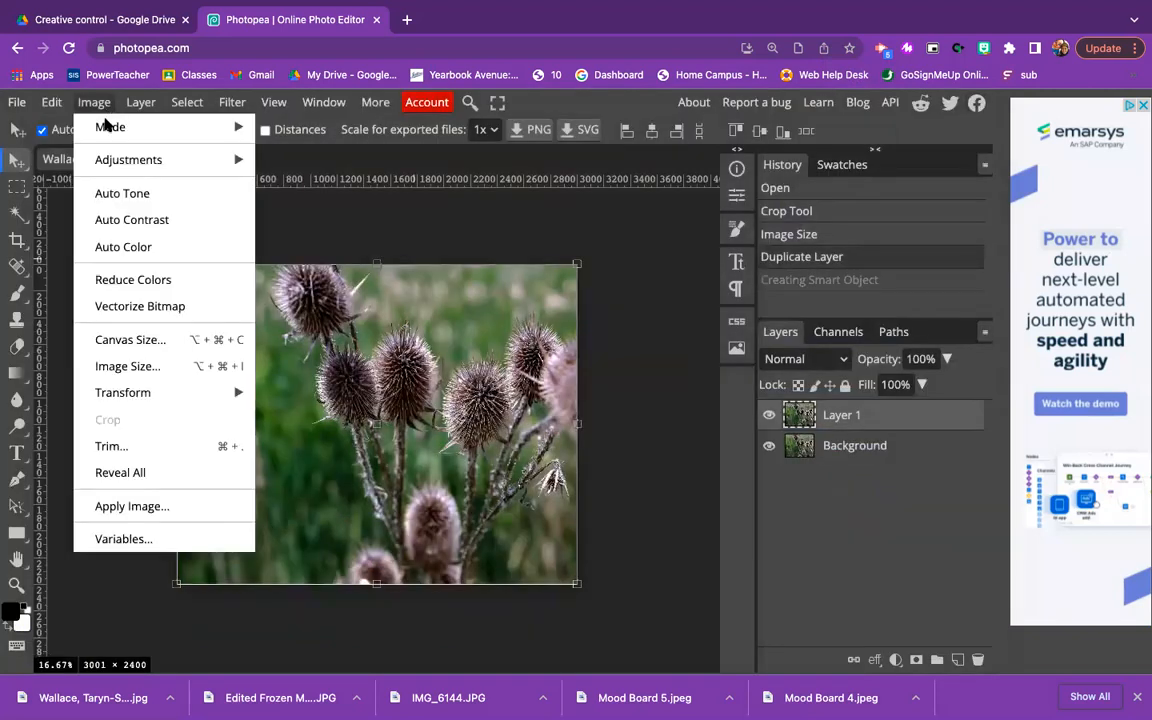
mouse_move(116, 162)
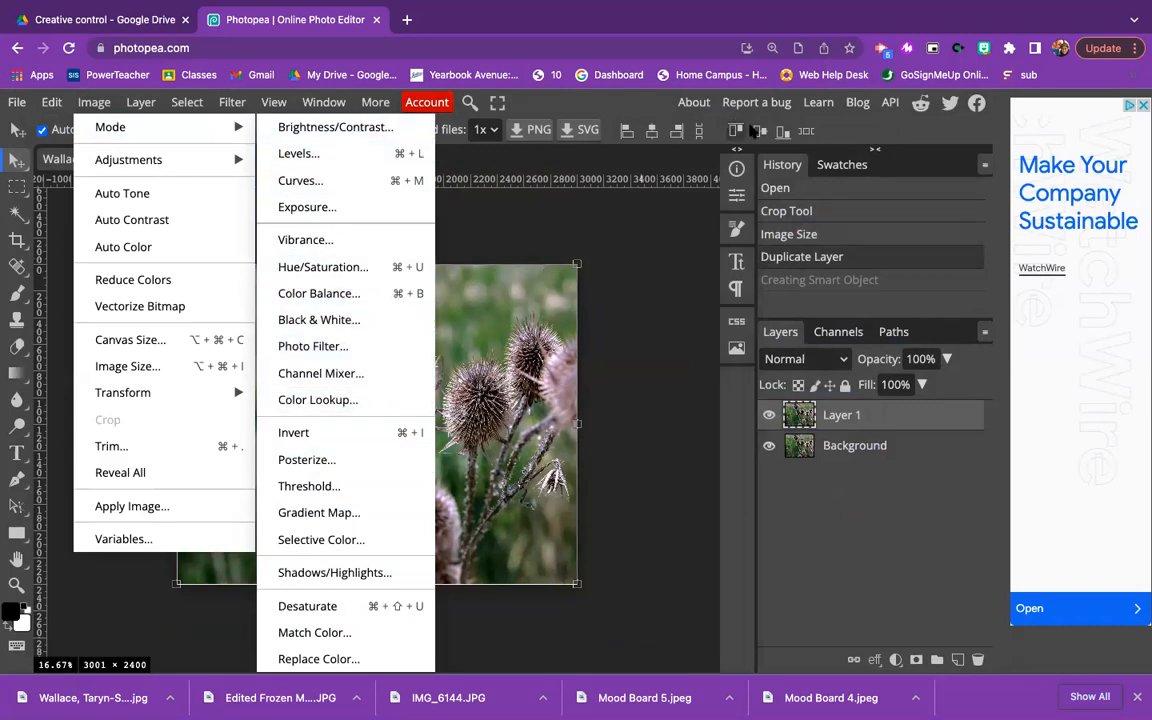
click(836, 131)
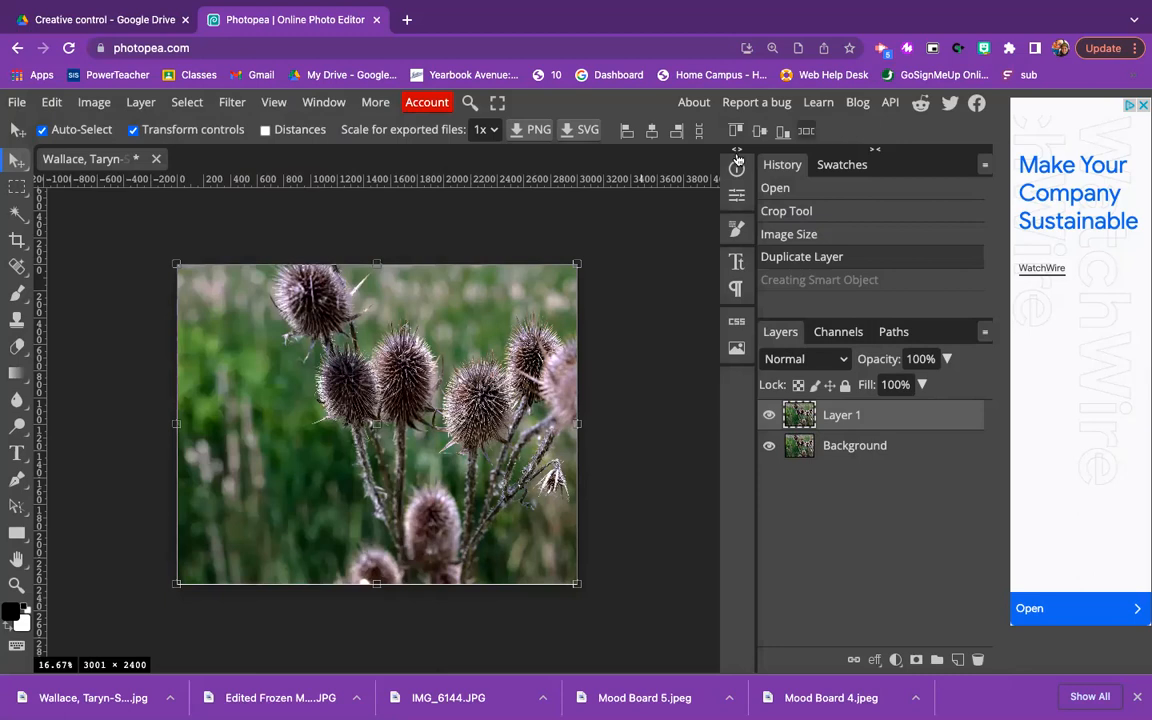
Try to save the thistle document as a PSD.
click(14, 110)
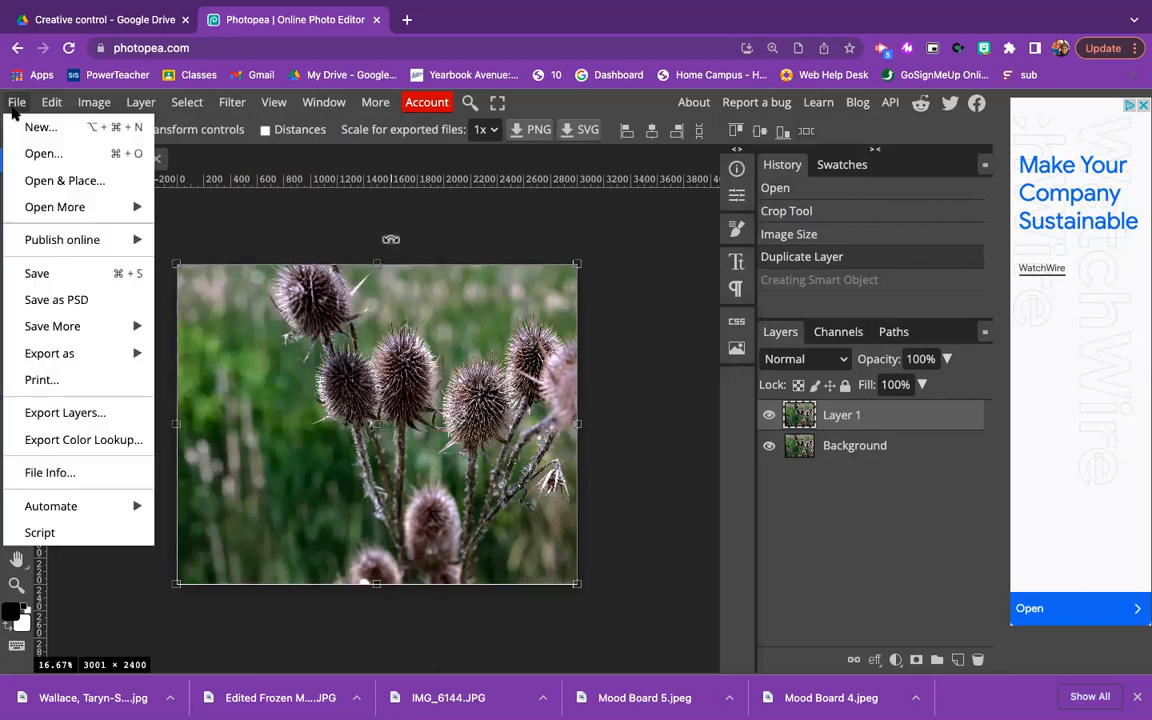
mouse_move(56, 318)
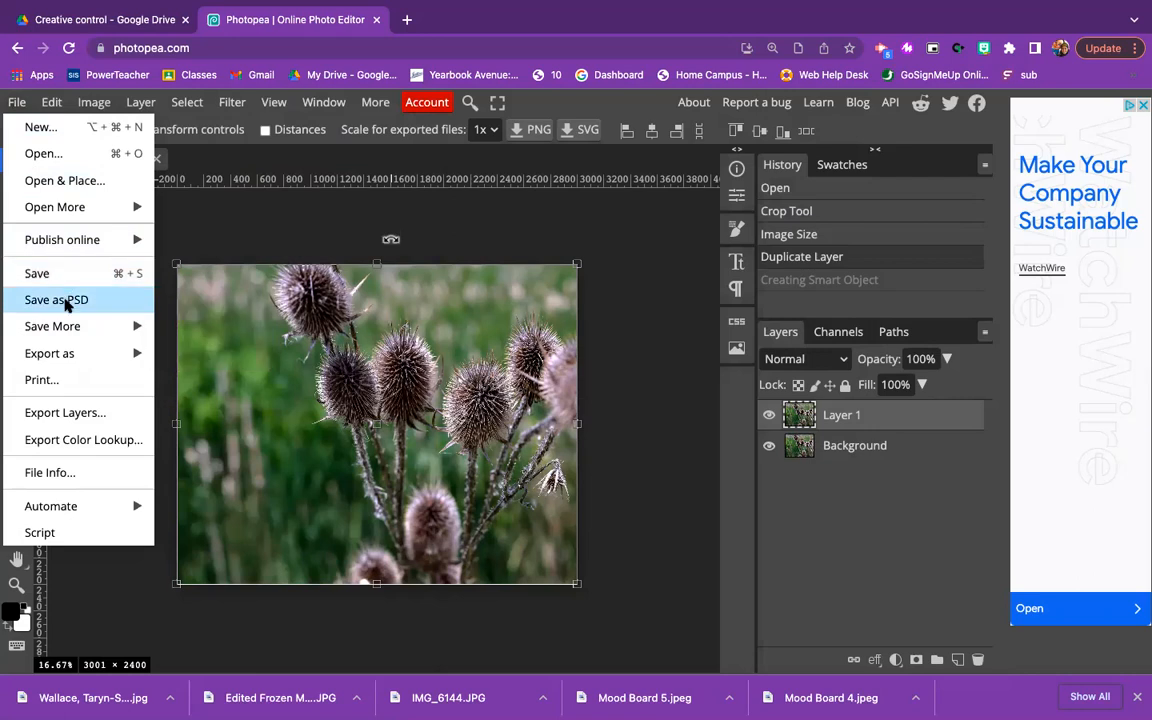
click(66, 300)
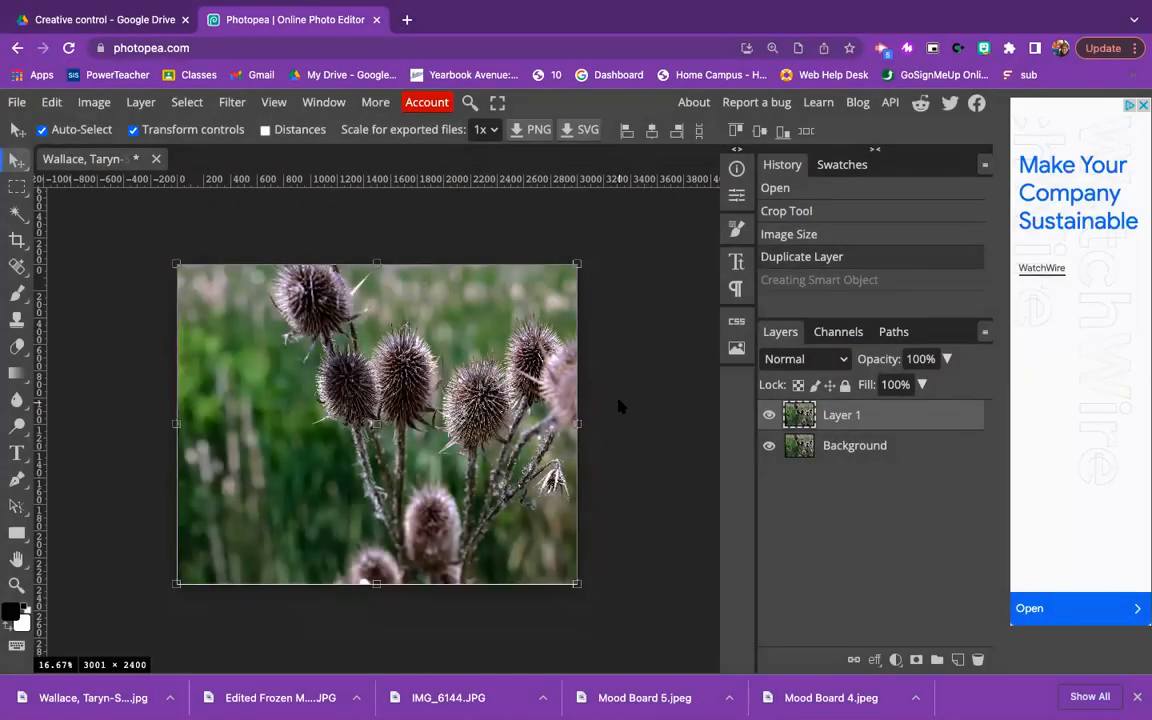
Export the thistle image as a JPG at 100% quality and close the document.
click(22, 104)
mouse_move(53, 327)
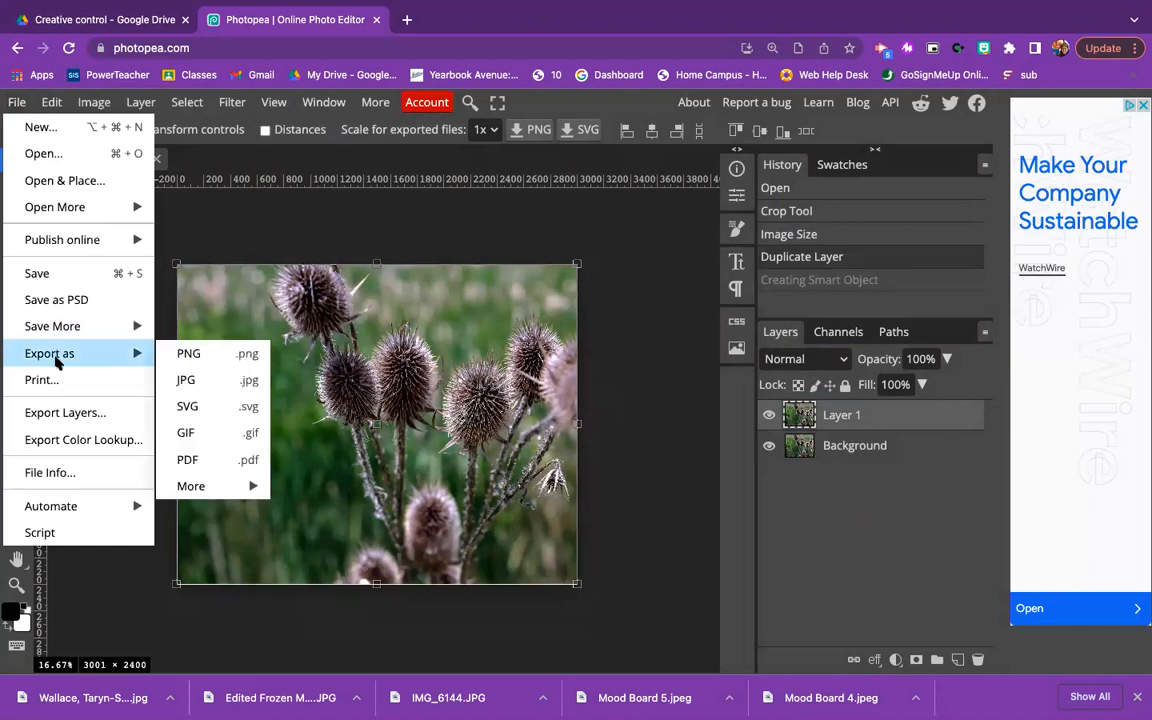
click(183, 382)
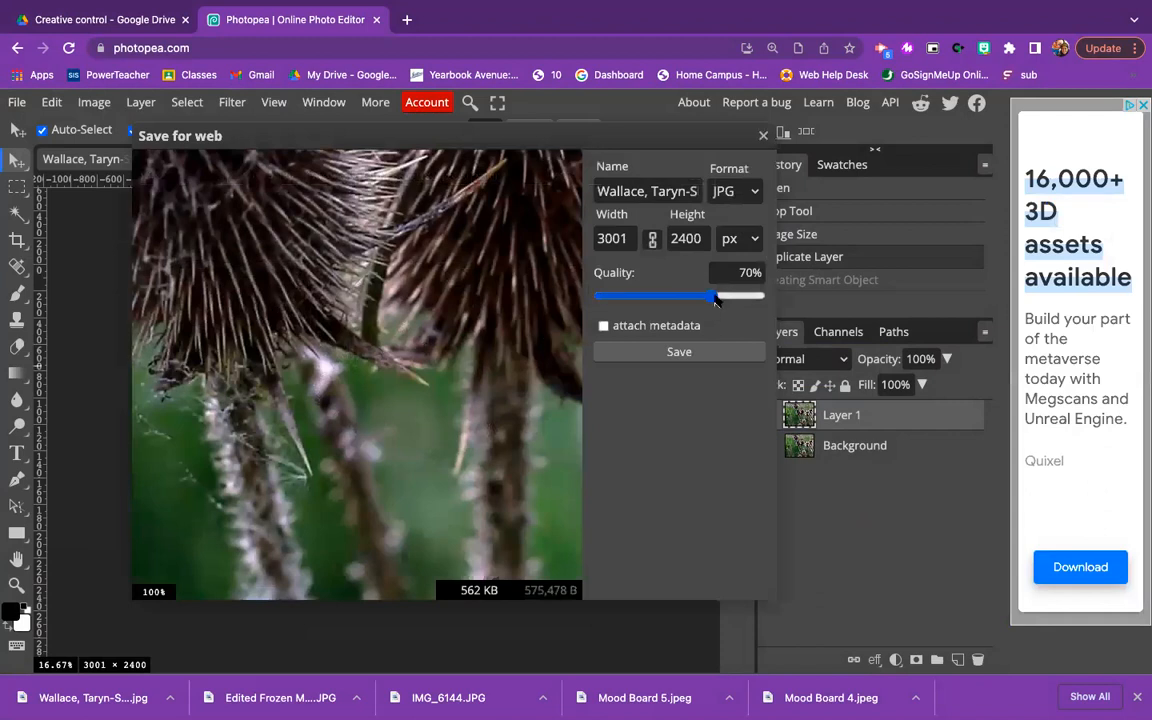
drag(714, 298, 768, 298)
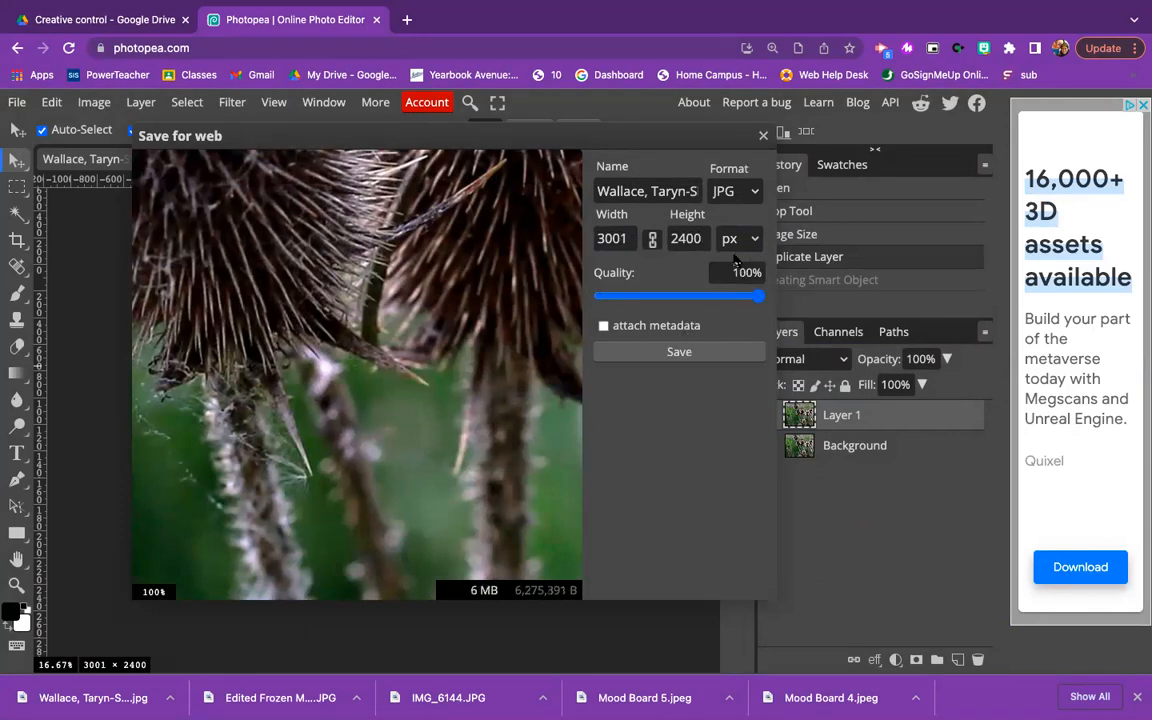
click(710, 360)
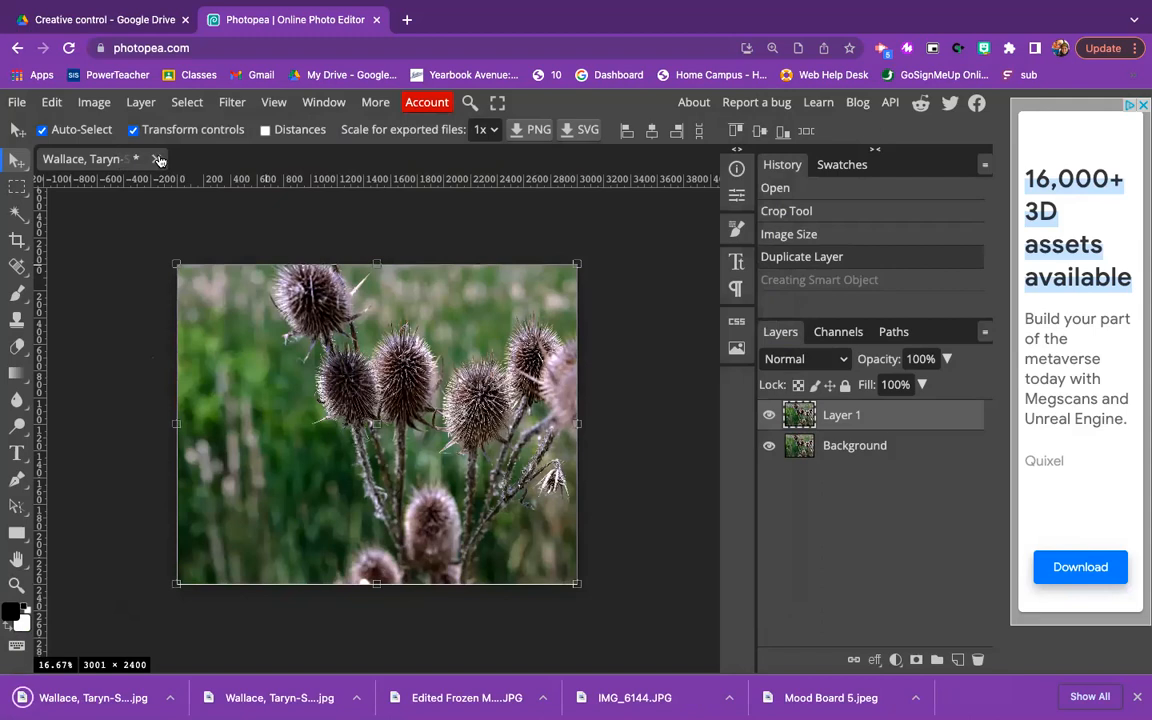
click(157, 160)
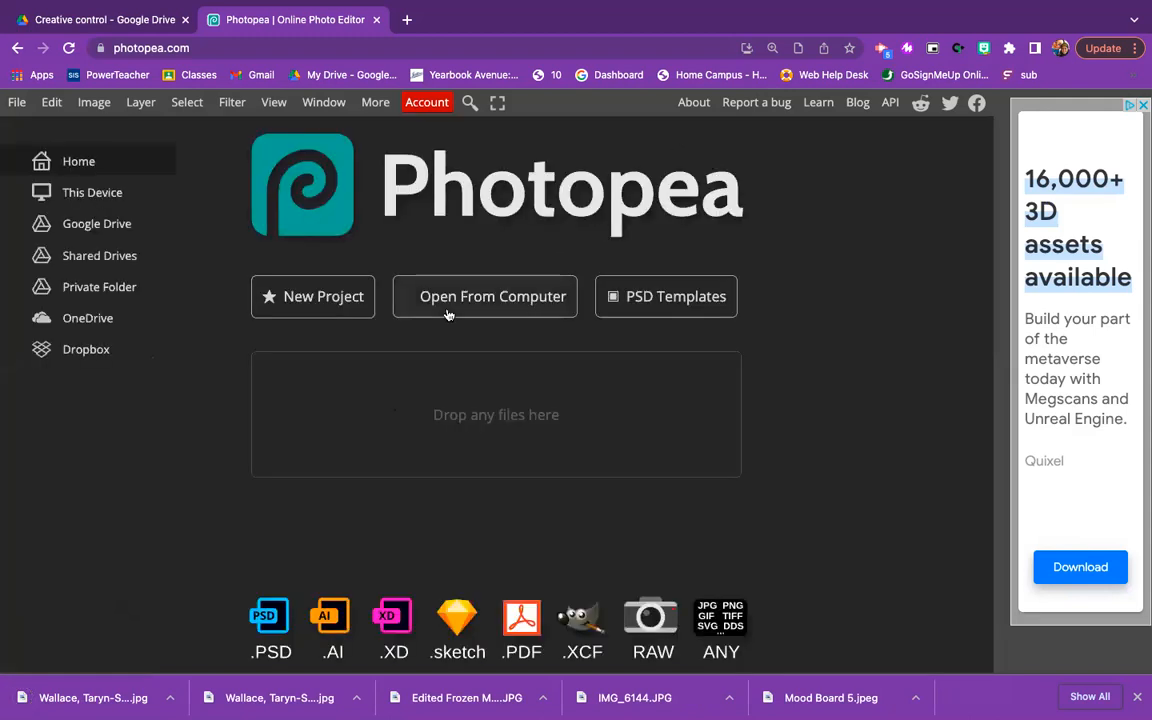
Switch to the Google Drive tab, load the Google Classroom classes page there, and return to Photopea.
click(17, 102)
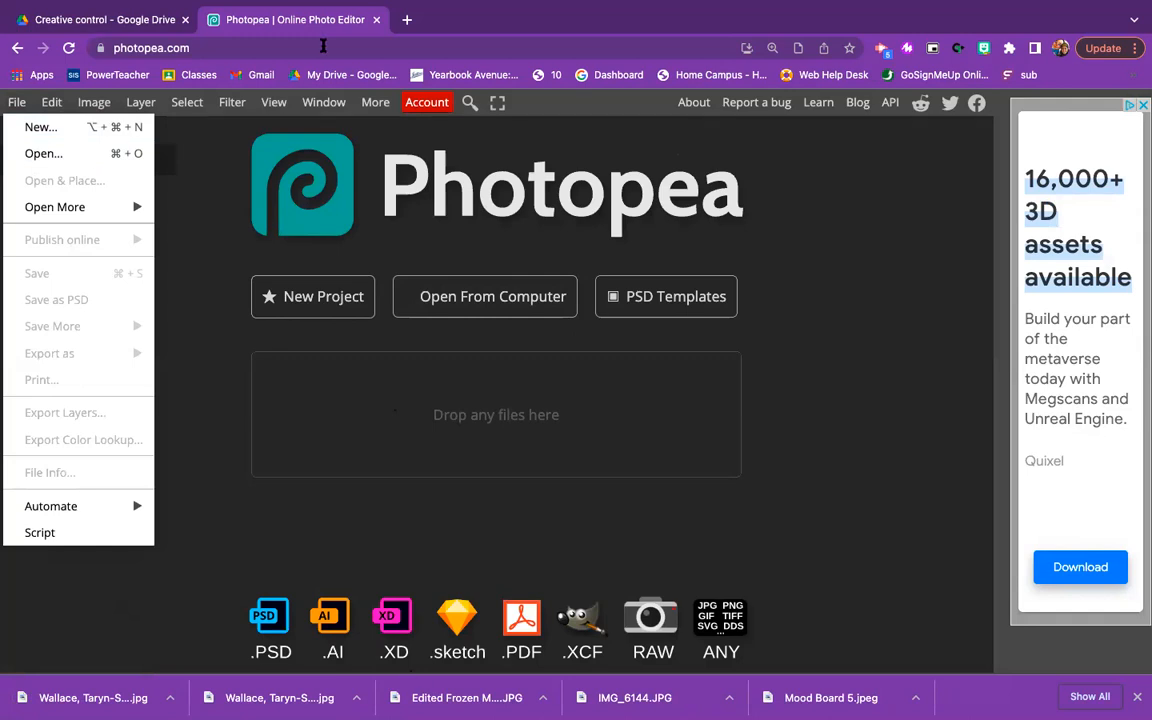
click(134, 18)
click(185, 78)
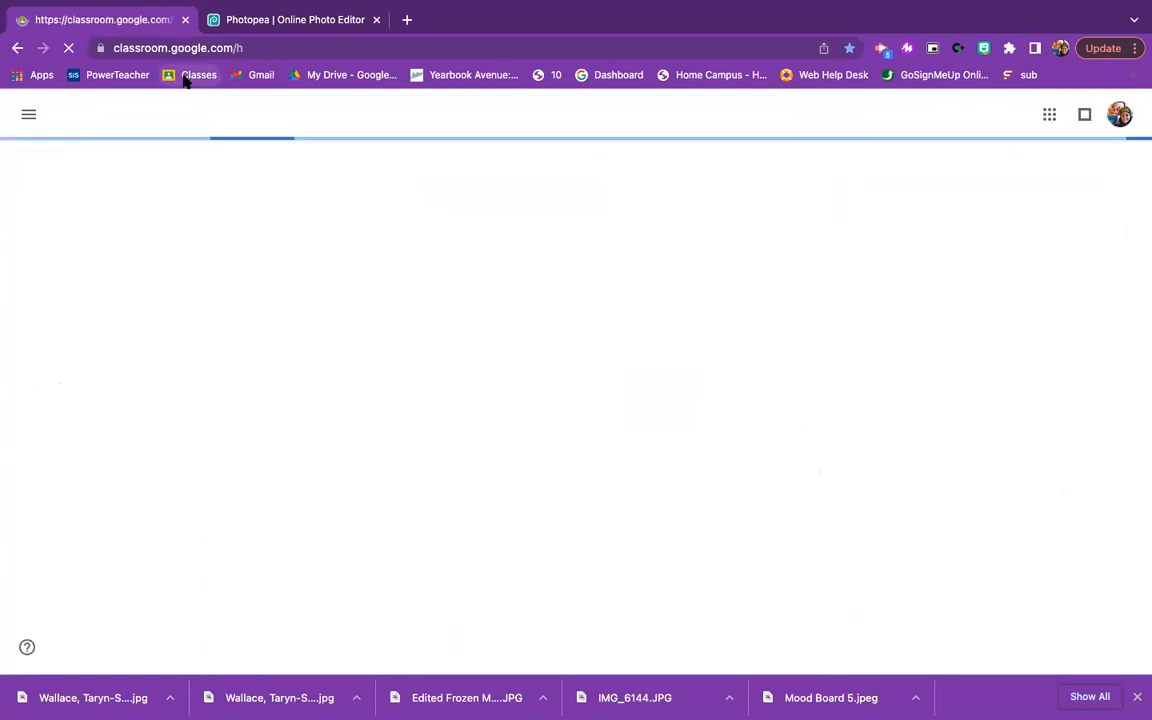
click(251, 19)
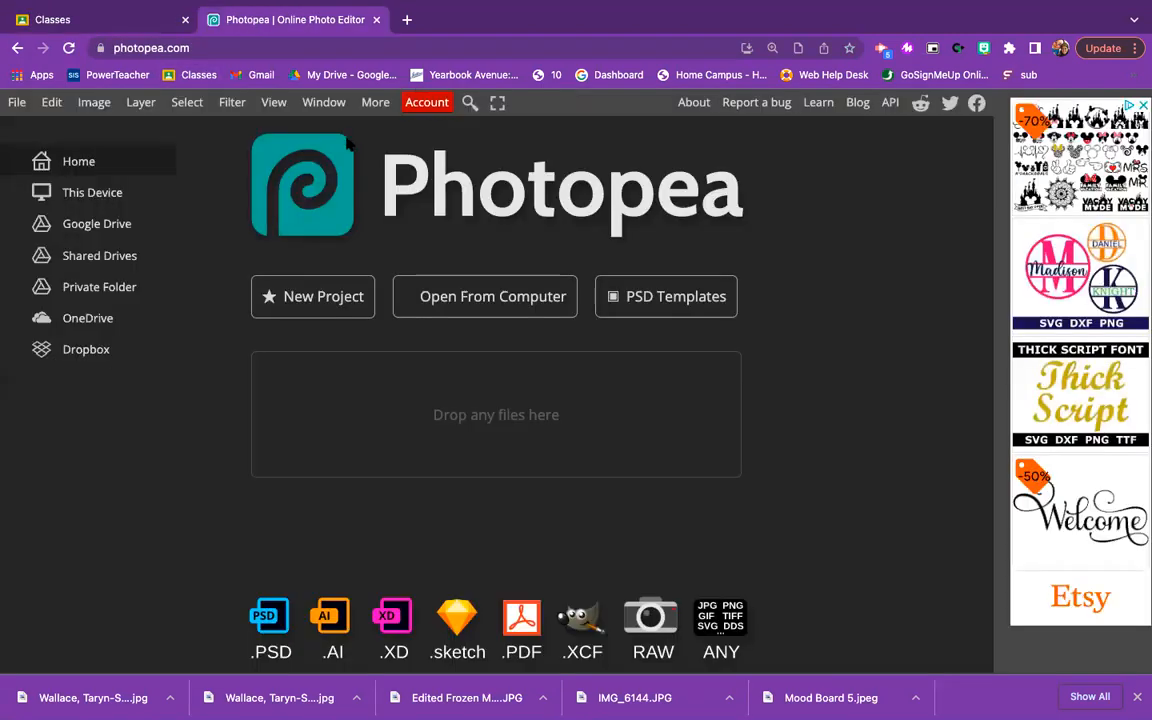